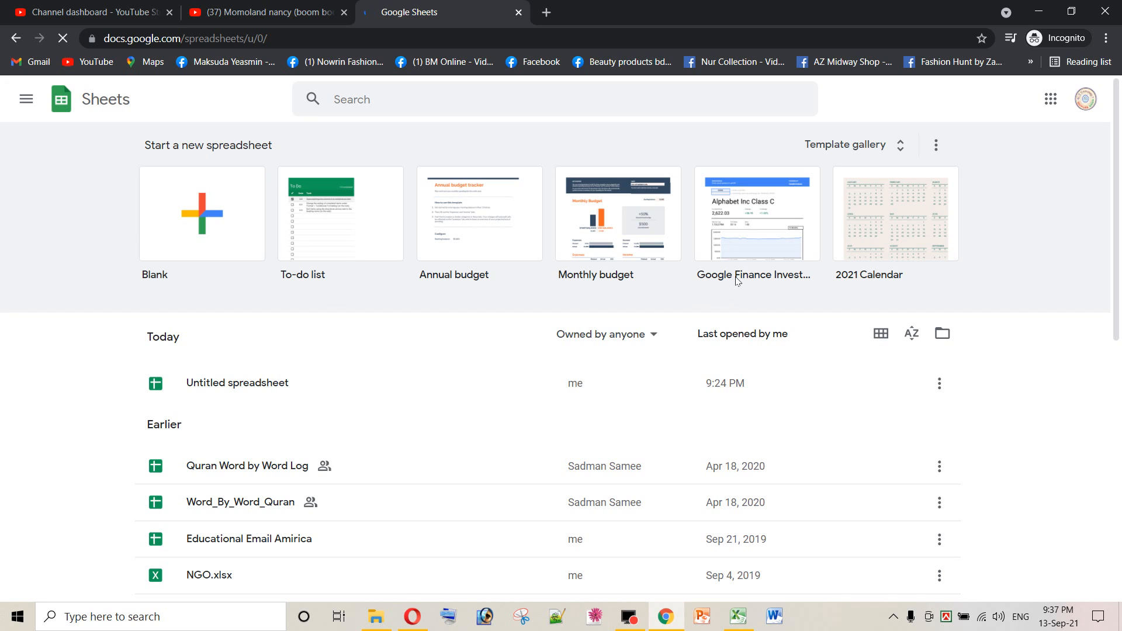
Create a new spreadsheet from the Monthly budget template
left_click(598, 276)
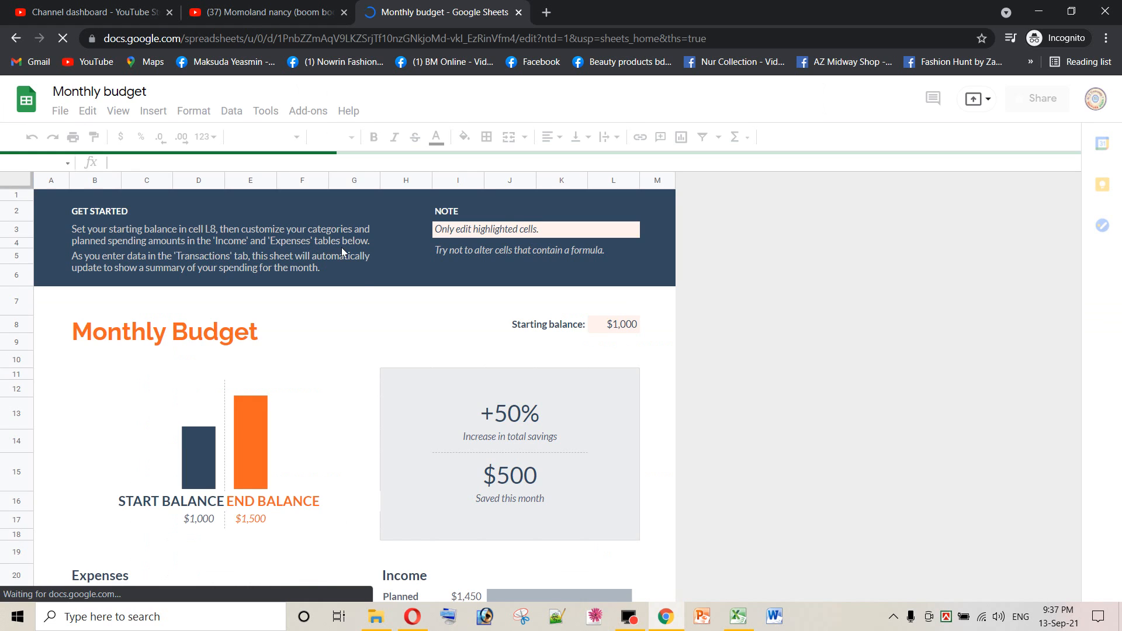
scroll(363, 304, "down", 3)
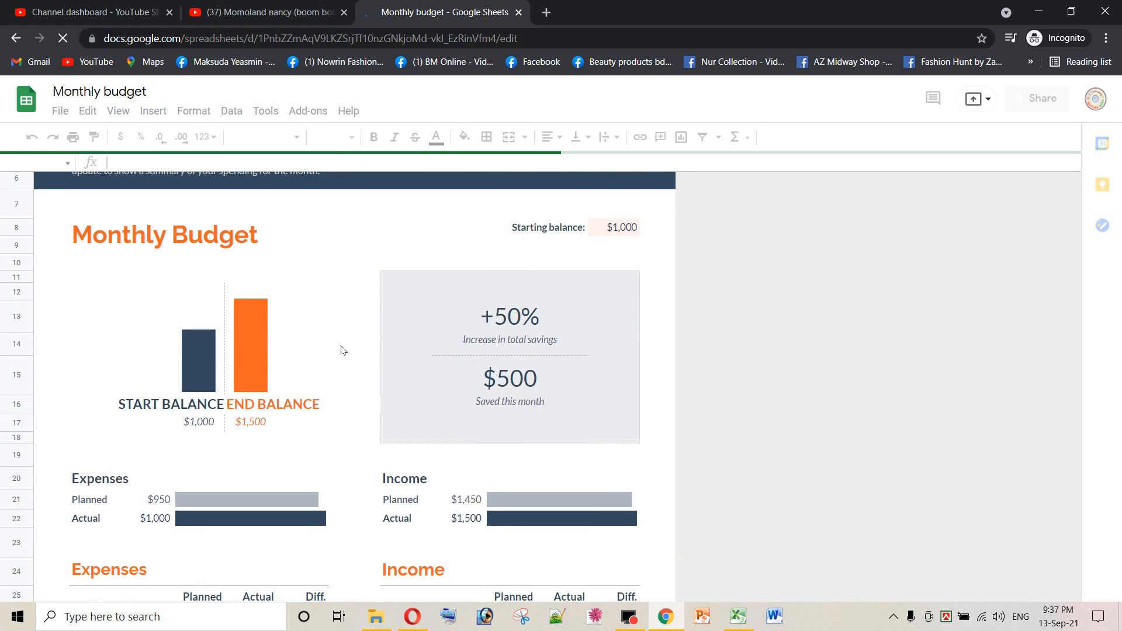
scroll(350, 350, "down", 2)
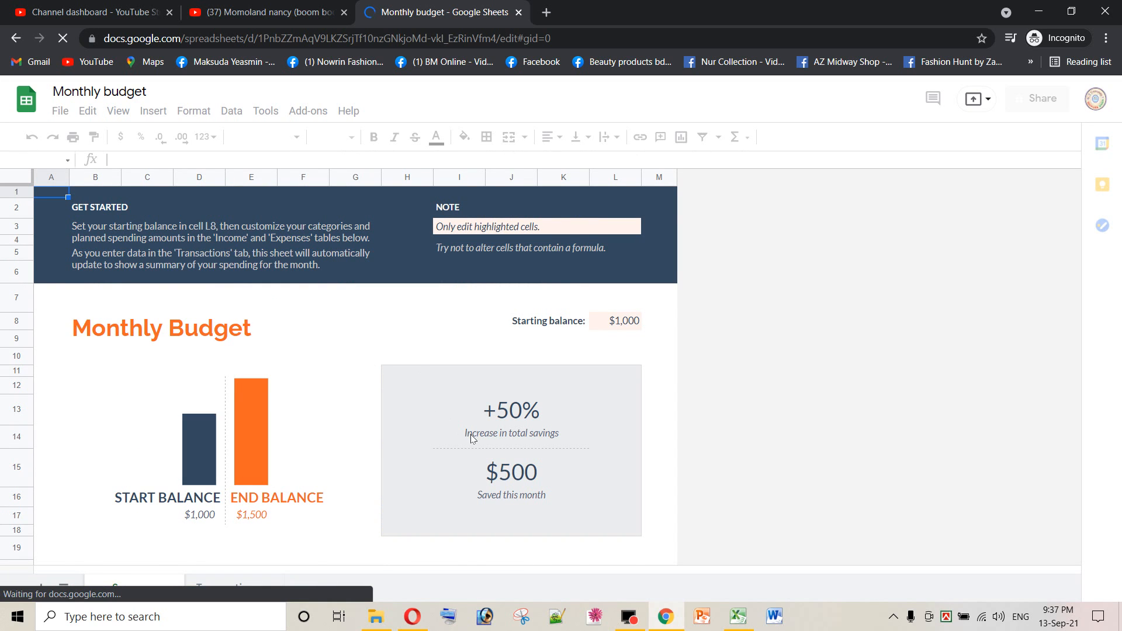
Examine the Summary sheet's balance chart, savings overview, and Expenses and Income tables
scroll(470, 435, "down", 1)
scroll(471, 437, "down", 5)
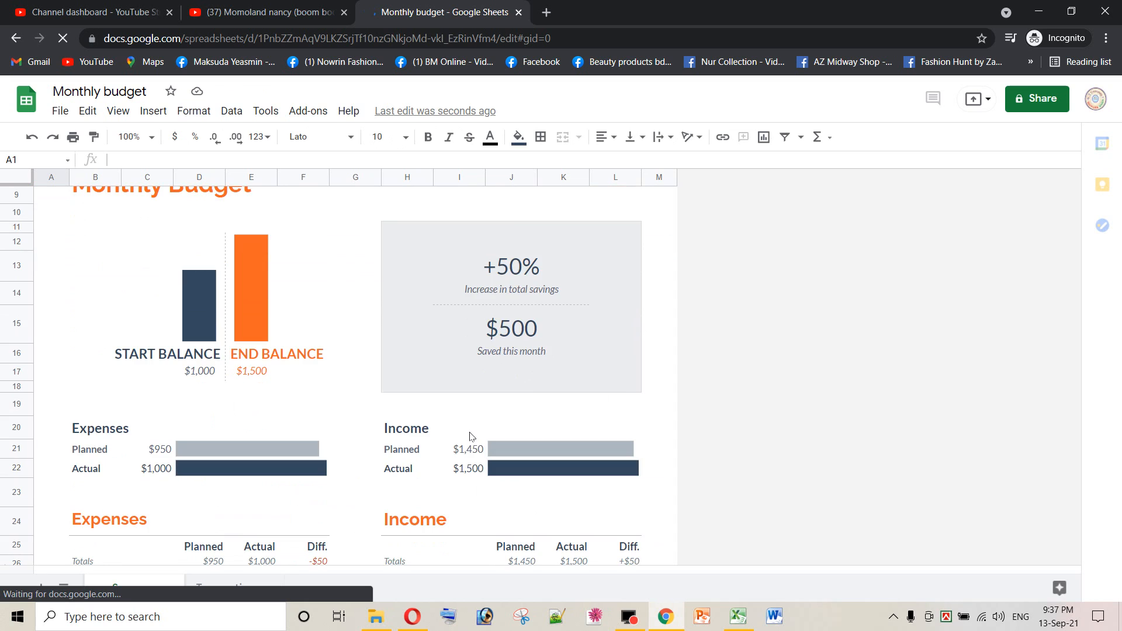
scroll(471, 434, "down", 4)
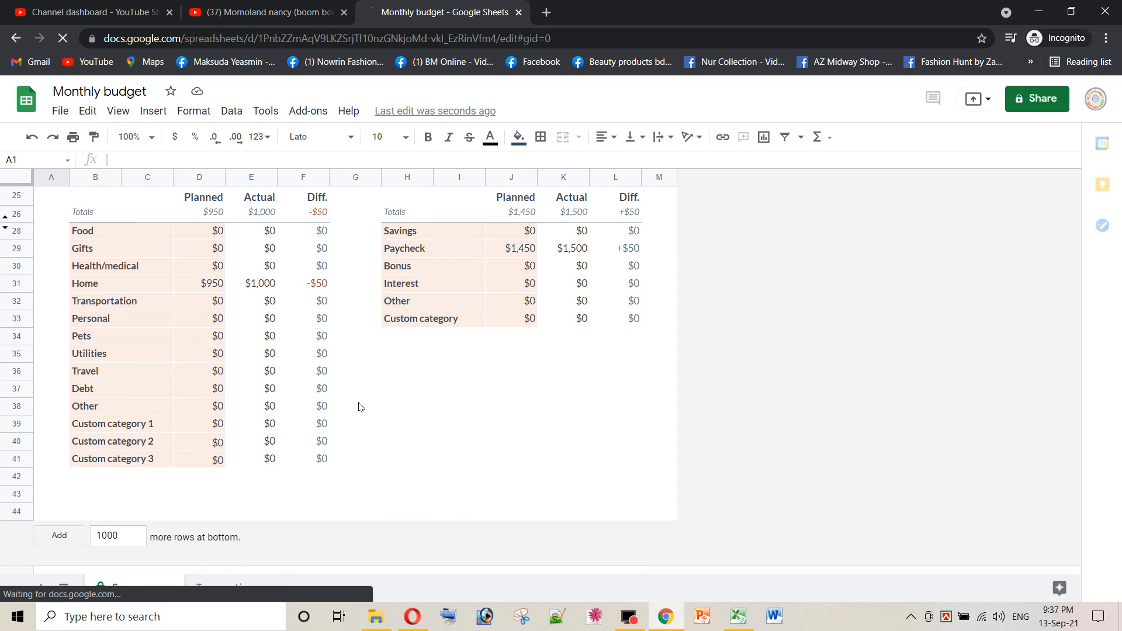
scroll(359, 406, "up", 2)
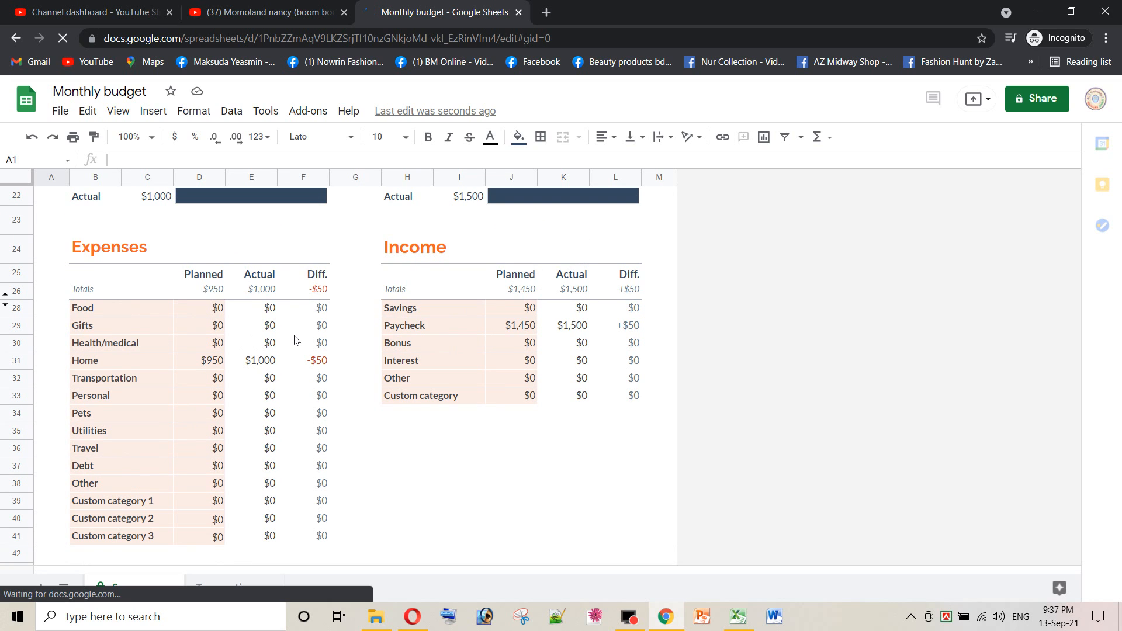
scroll(296, 336, "up", 1)
scroll(154, 292, "up", 1)
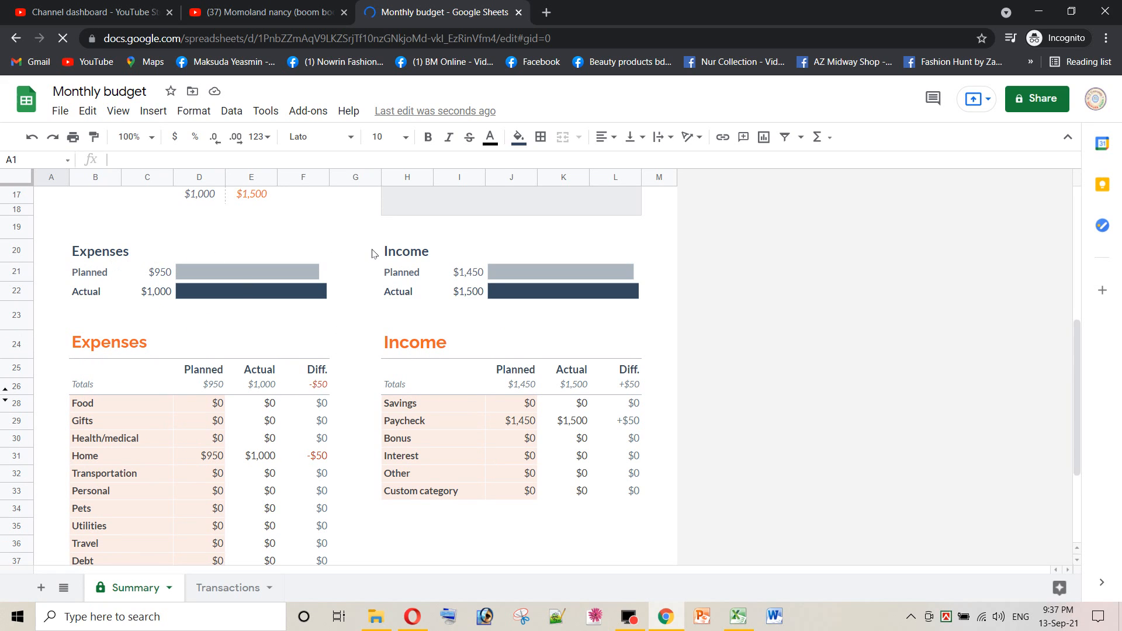
left_click(426, 253)
scroll(439, 269, "up", 3)
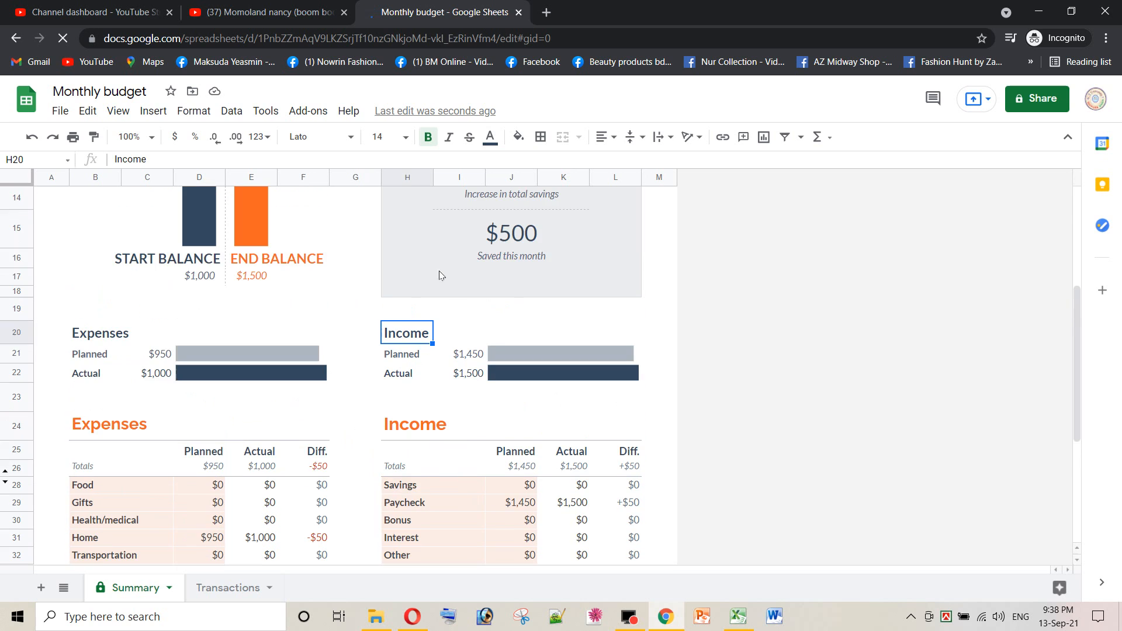
scroll(313, 325, "up", 3)
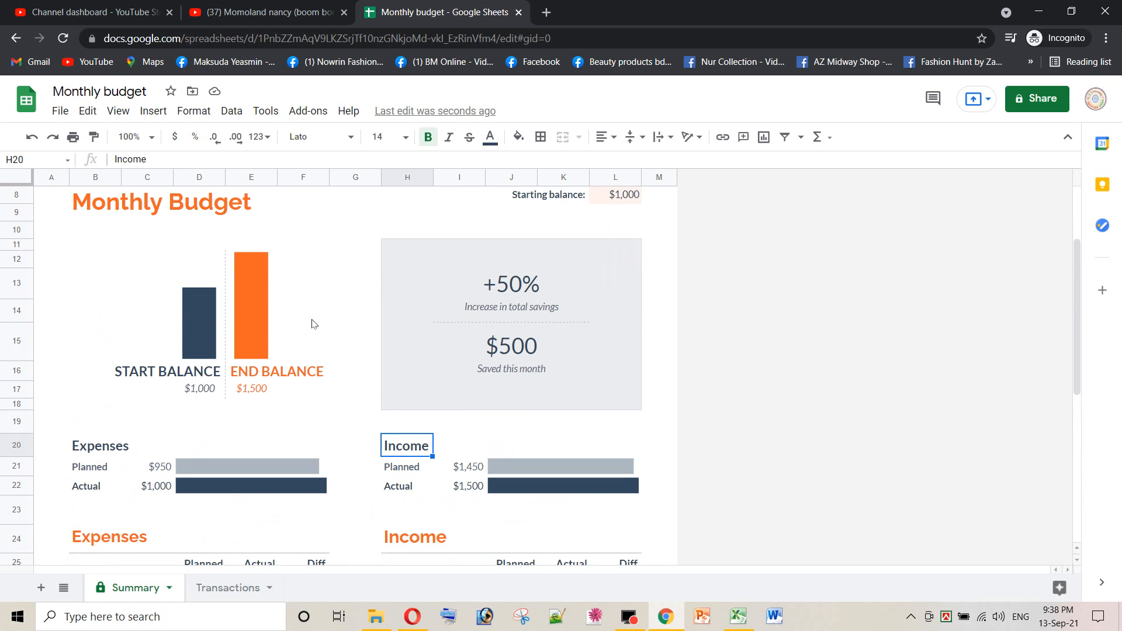
scroll(314, 325, "up", 2)
scroll(173, 284, "up", 1)
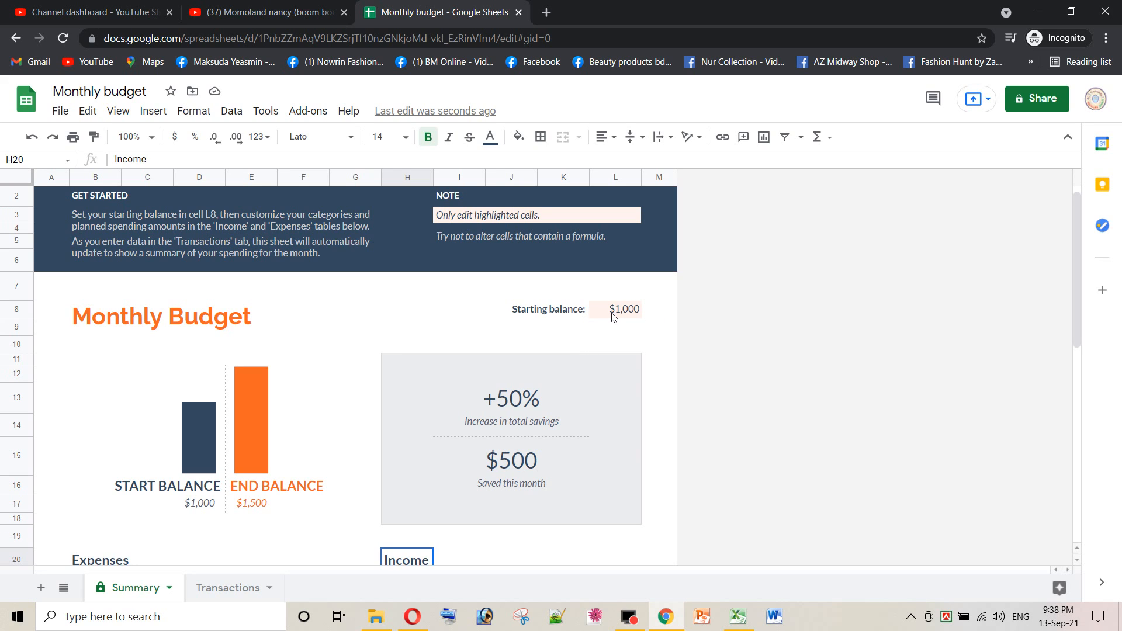
Set the starting balance in cell L8 of the Summary sheet to 0
left_click(634, 310)
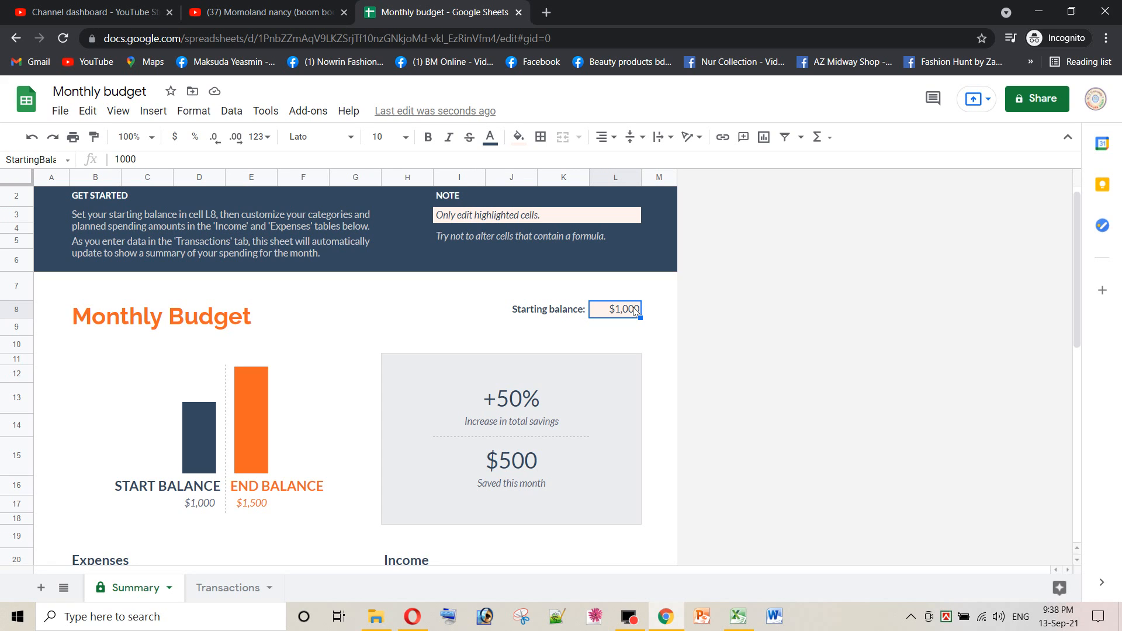
type("00")
left_click(650, 329)
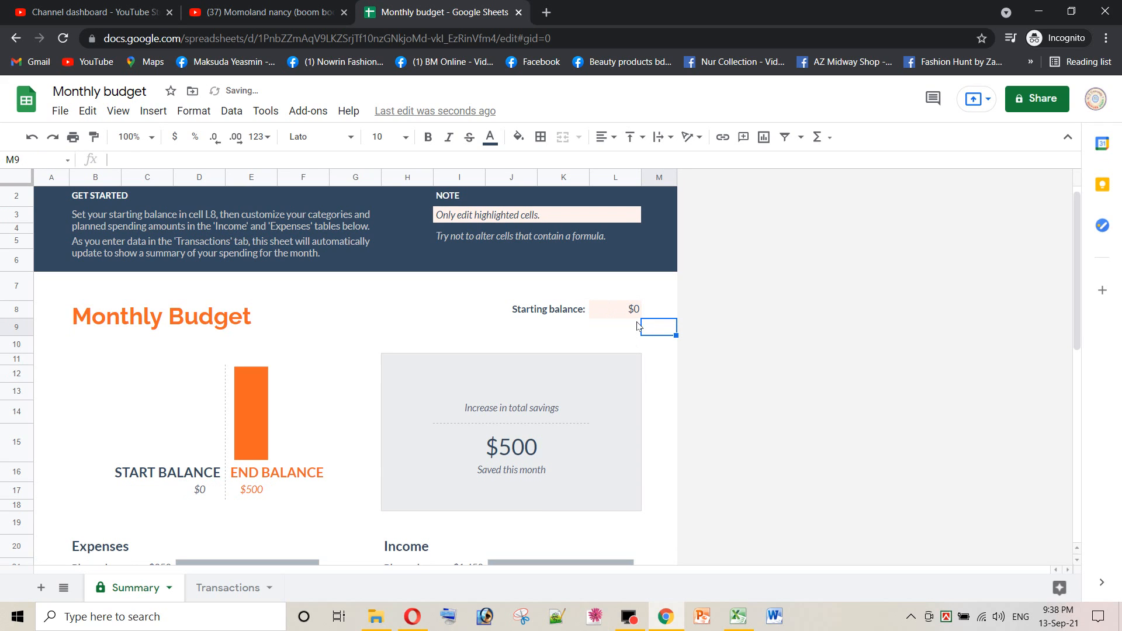
Set the planned and actual amounts of the Home expense to 0, accepting the edit to the protected cell
scroll(627, 331, "down", 3)
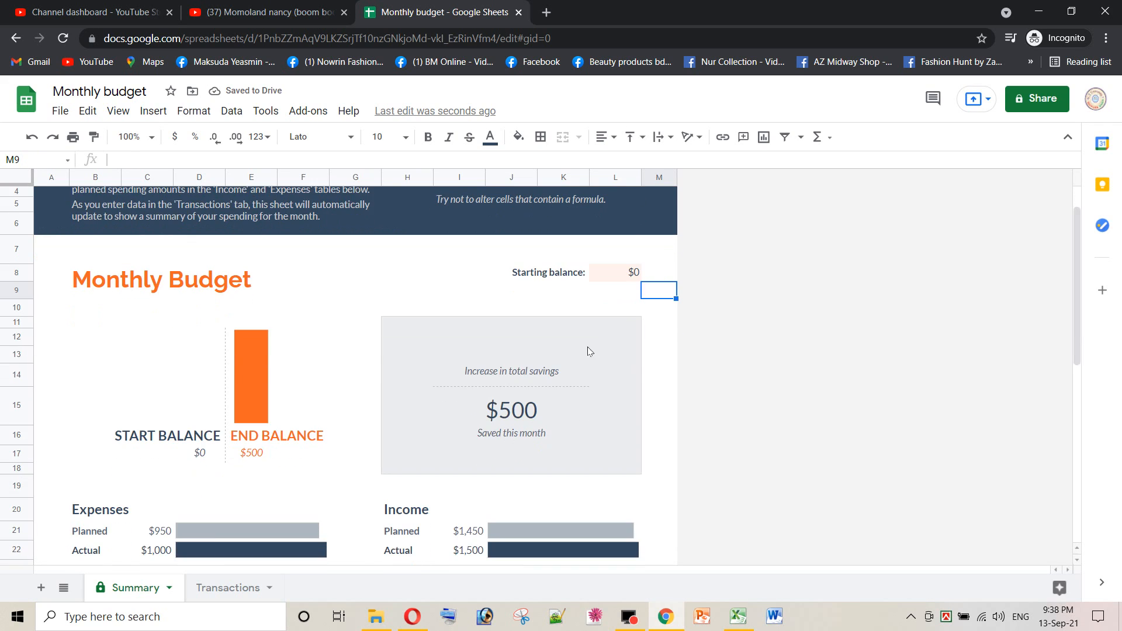
scroll(571, 382, "down", 3)
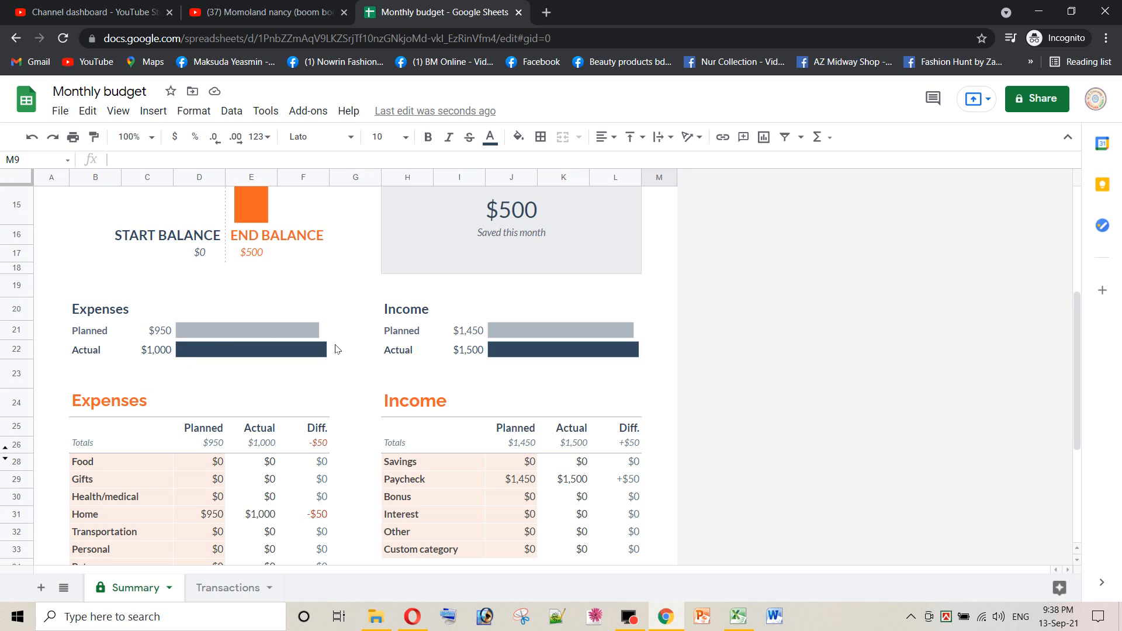
scroll(362, 412, "down", 1)
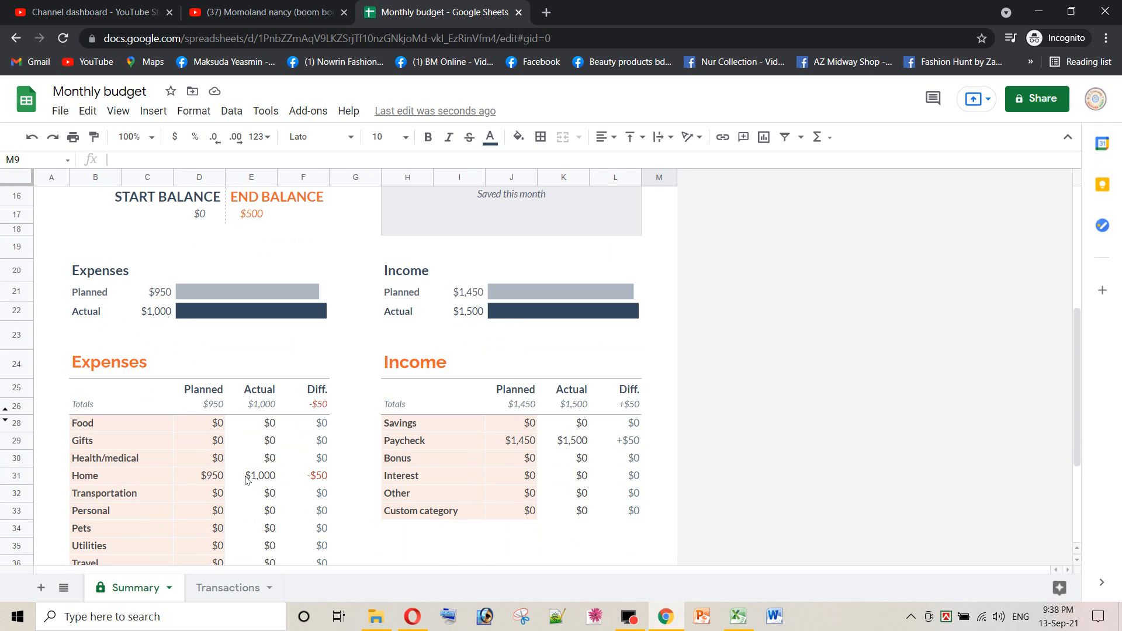
left_click(231, 460)
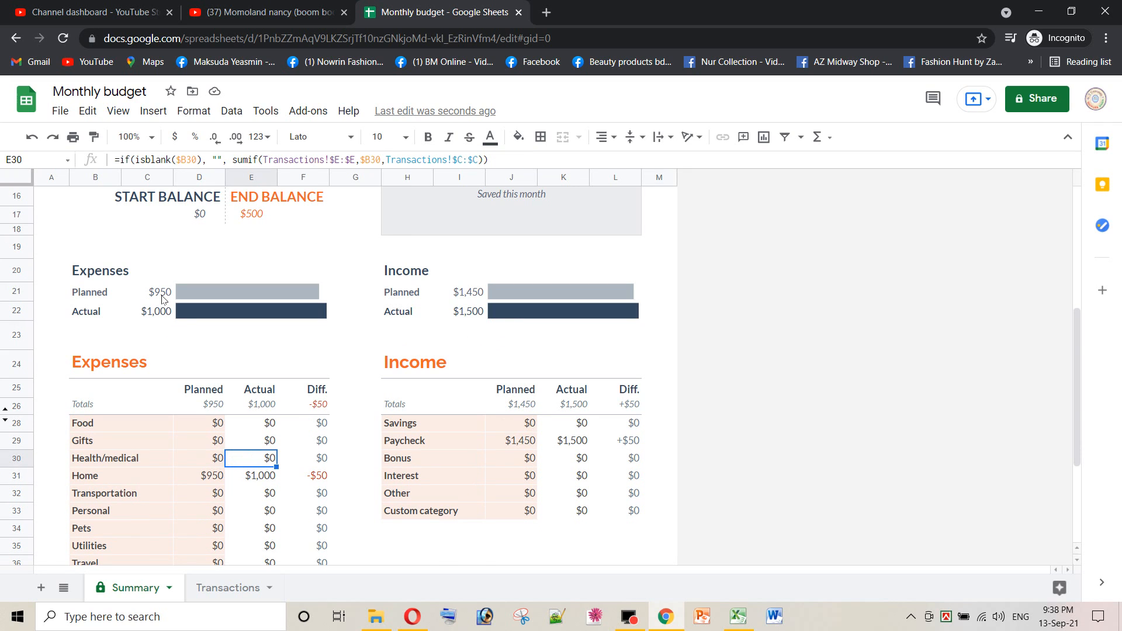
scroll(226, 425, "down", 1)
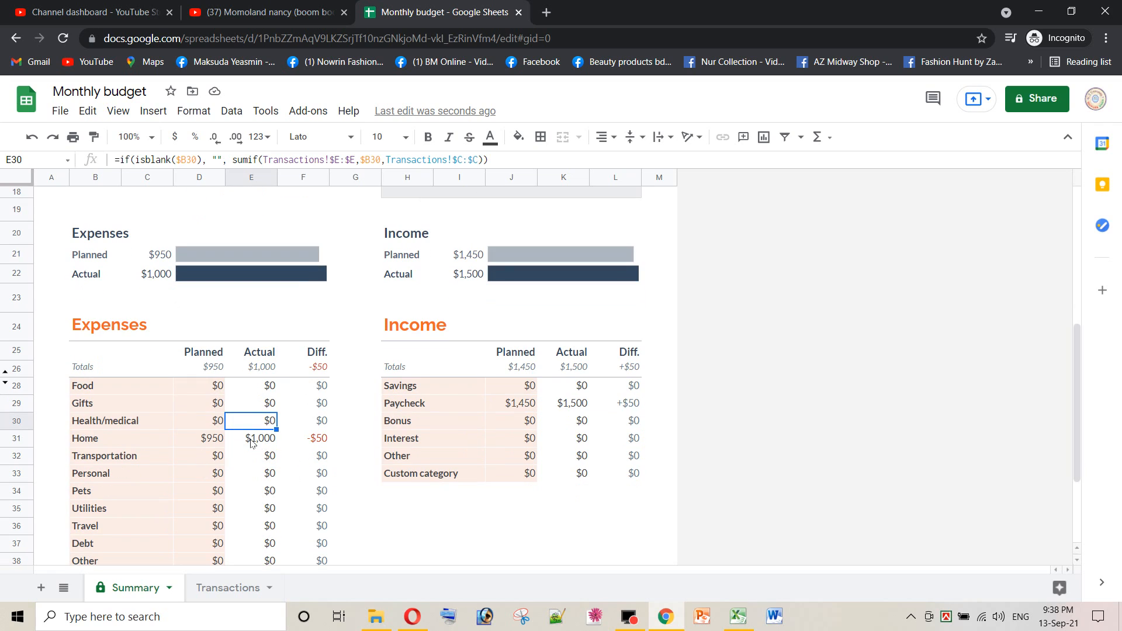
left_click(222, 438)
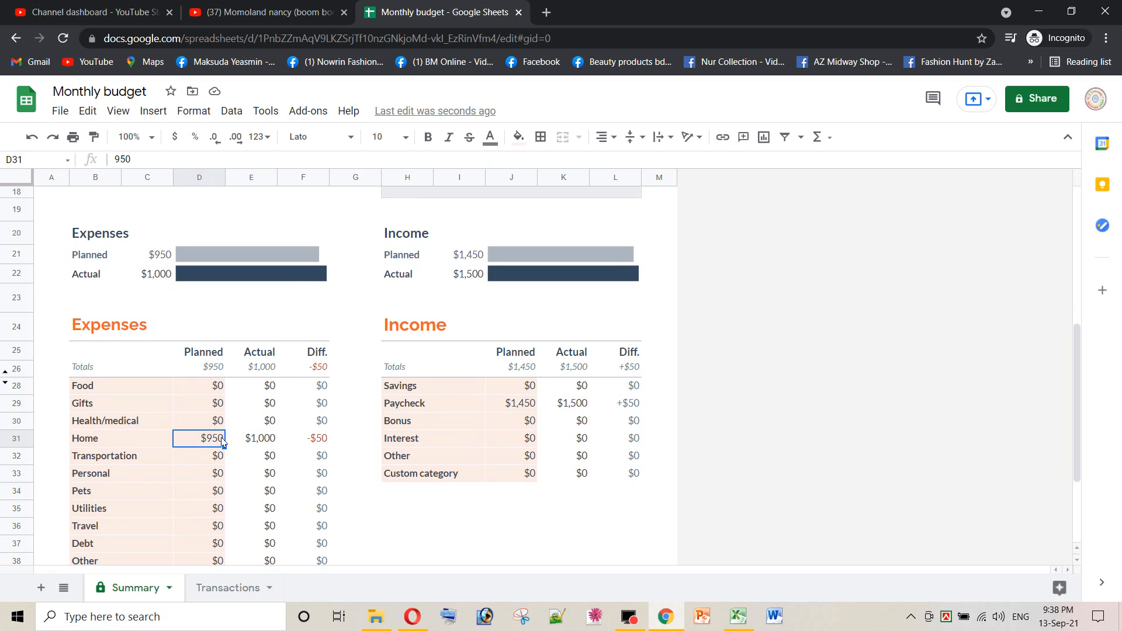
key("Delete")
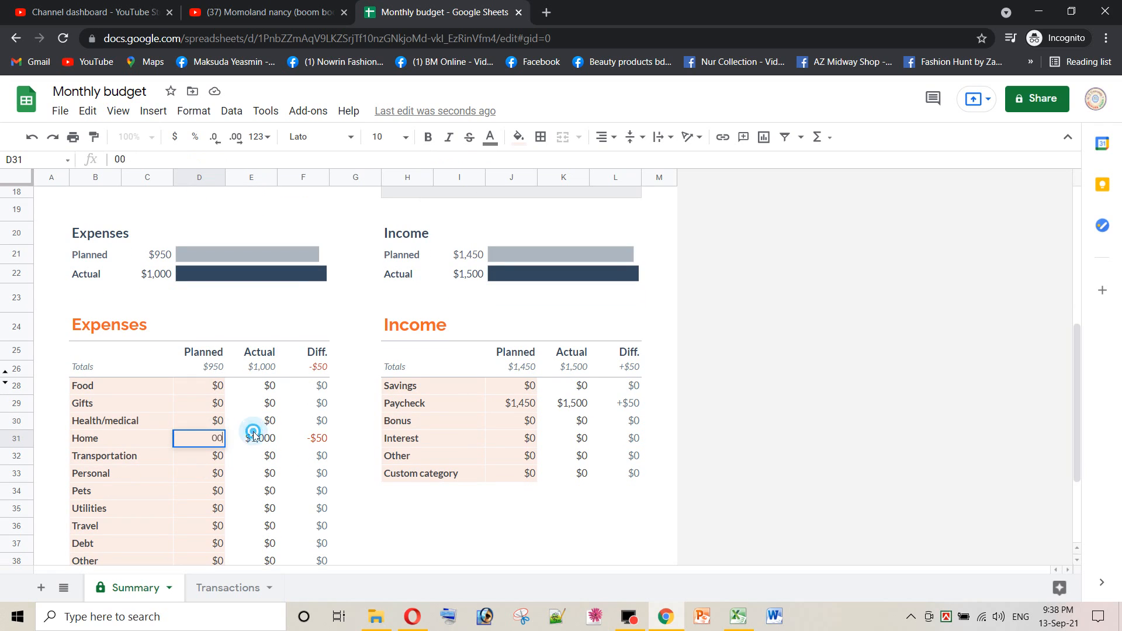
left_click(271, 441)
left_click(315, 440)
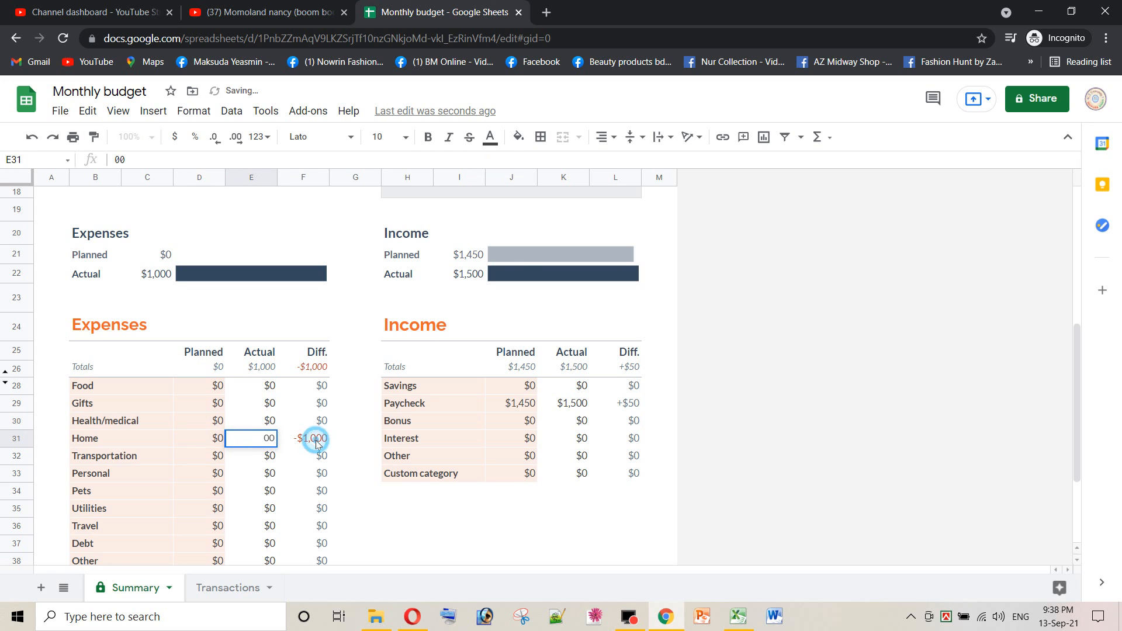
key("Delete")
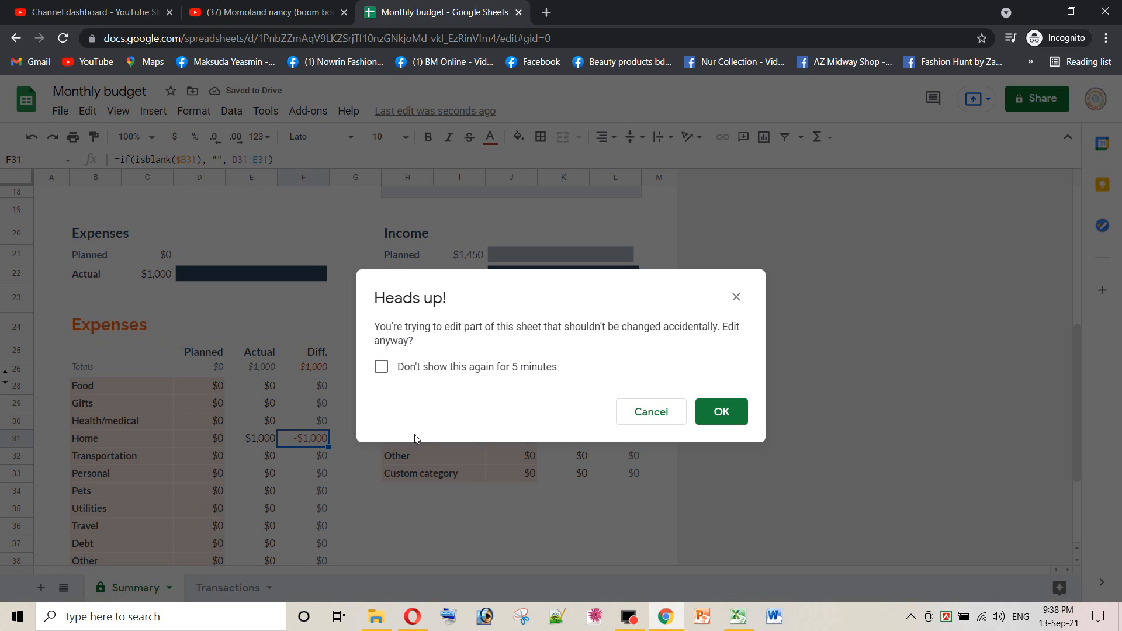
left_click(718, 413)
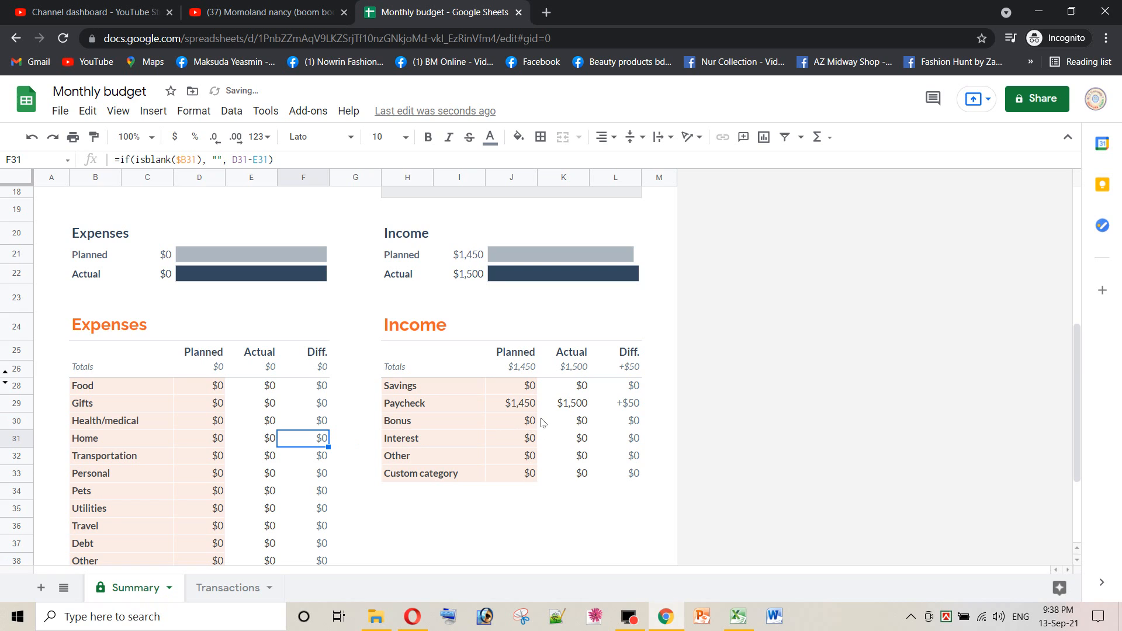
Set the planned and actual amounts of the Paycheck income to 0, allowing the protected cell to be changed
left_click(526, 404)
key("Delete")
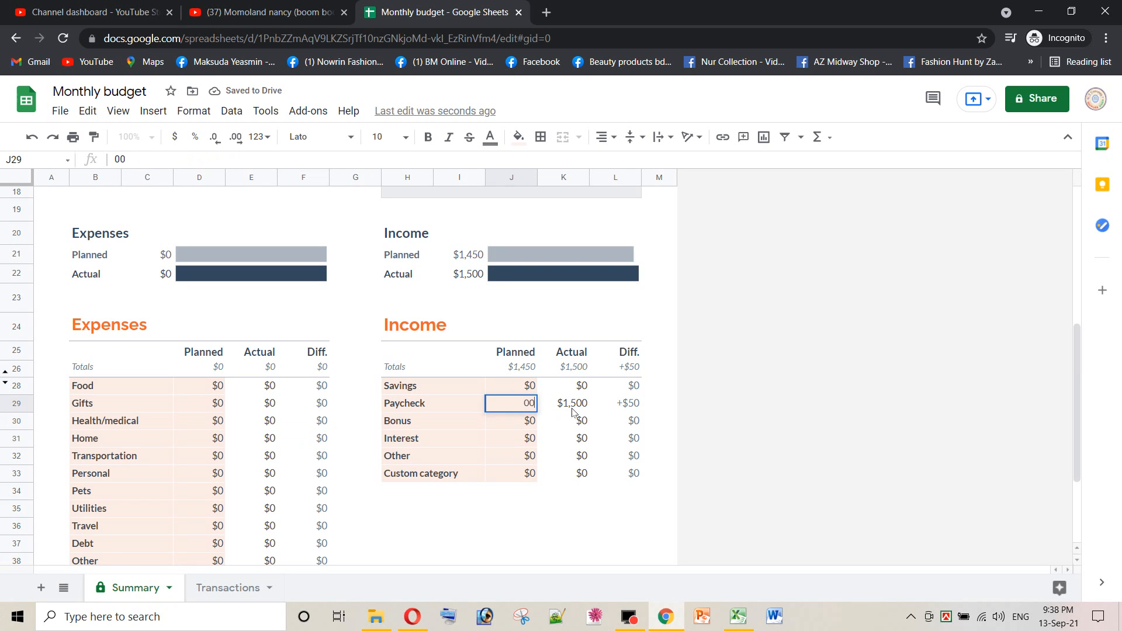
left_click(572, 408)
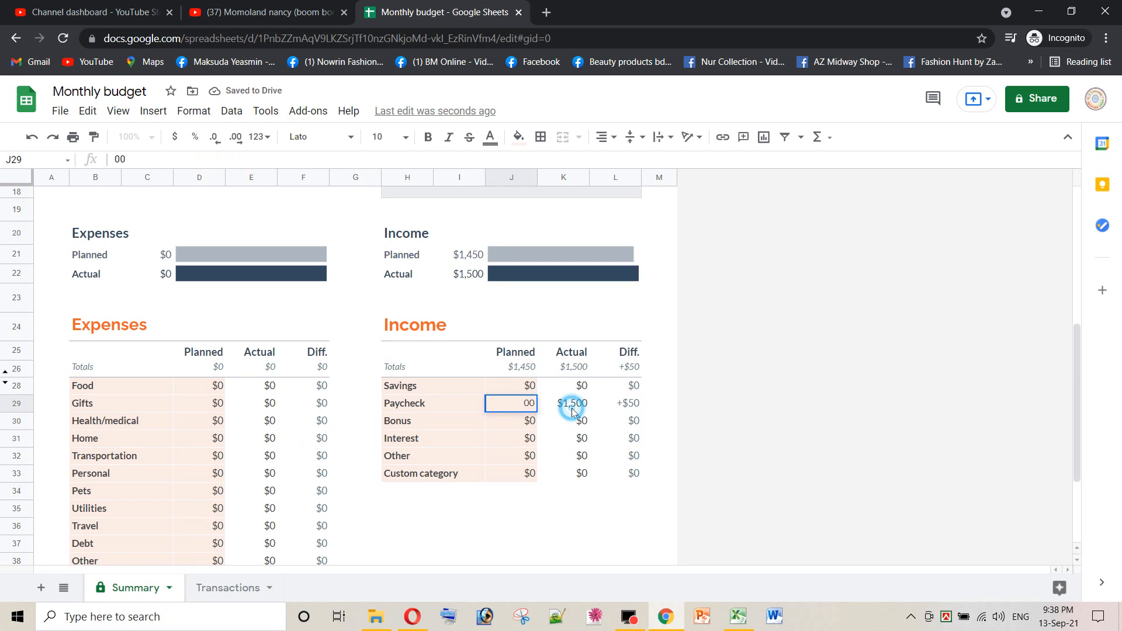
left_click(622, 403)
key("Delete")
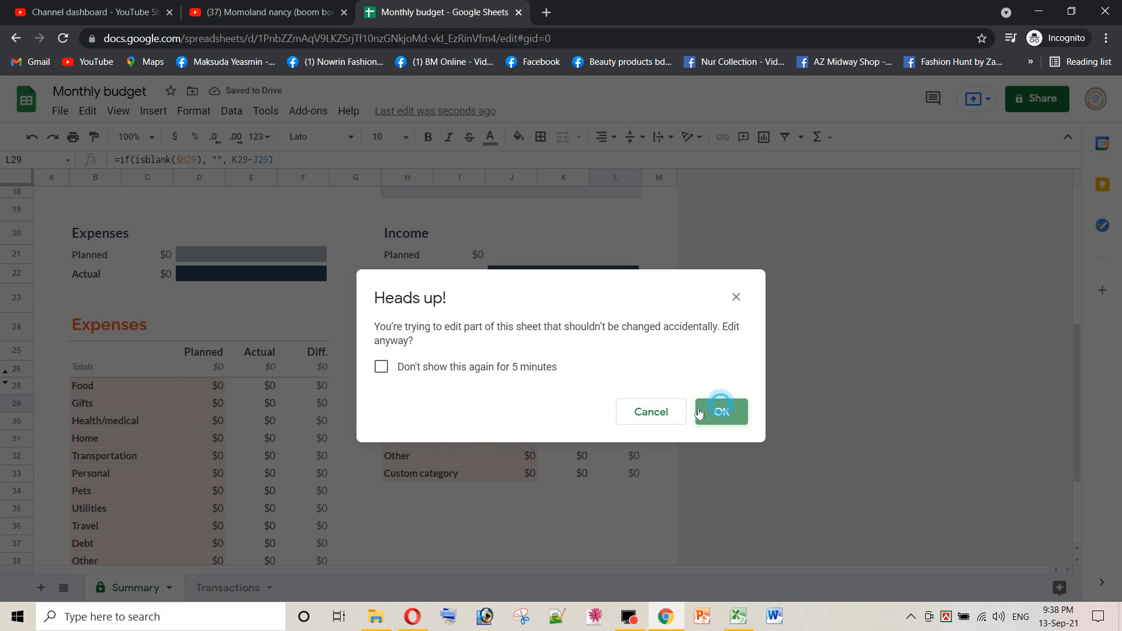
left_click(719, 411)
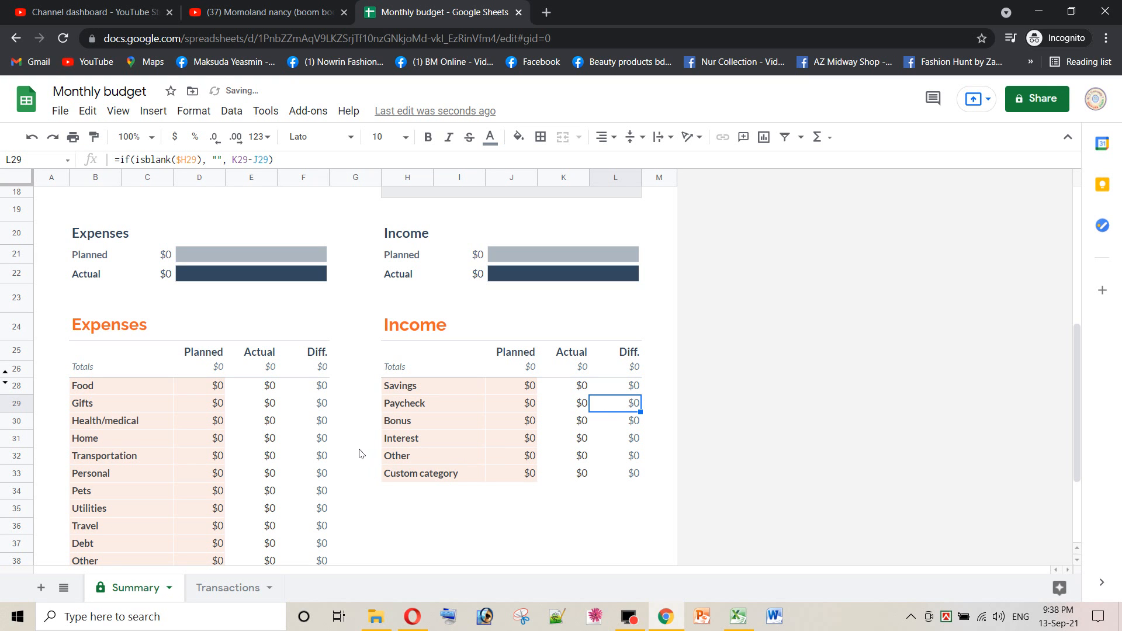
Set the planned amount for Food in the Expenses table to 500
scroll(401, 333, "up", 1)
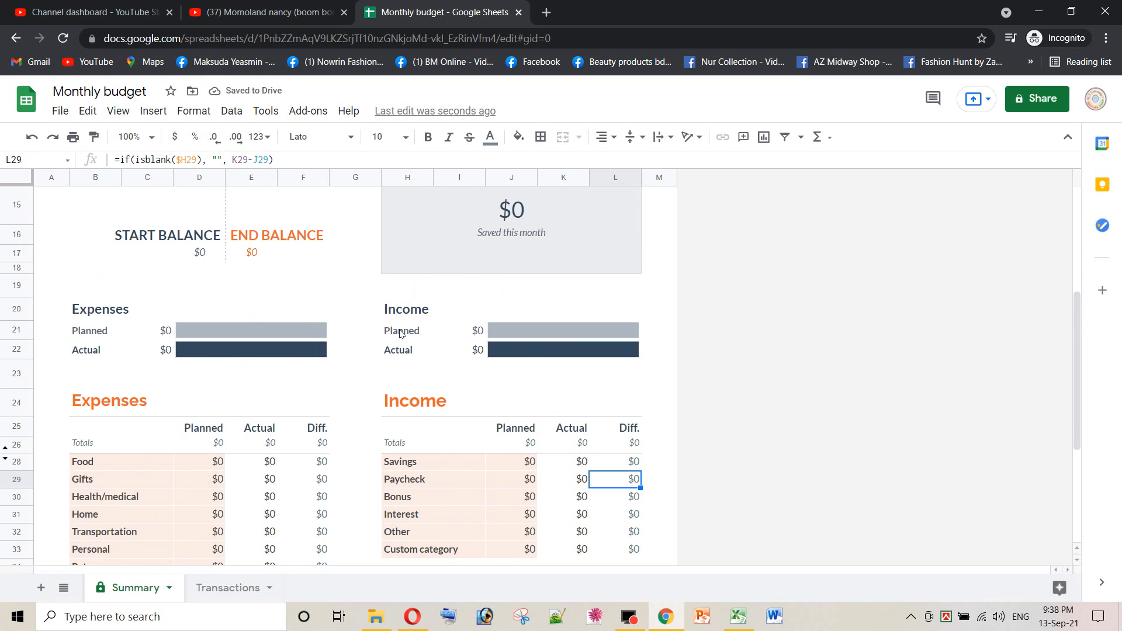
scroll(396, 363, "down", 4)
scroll(355, 408, "up", 2)
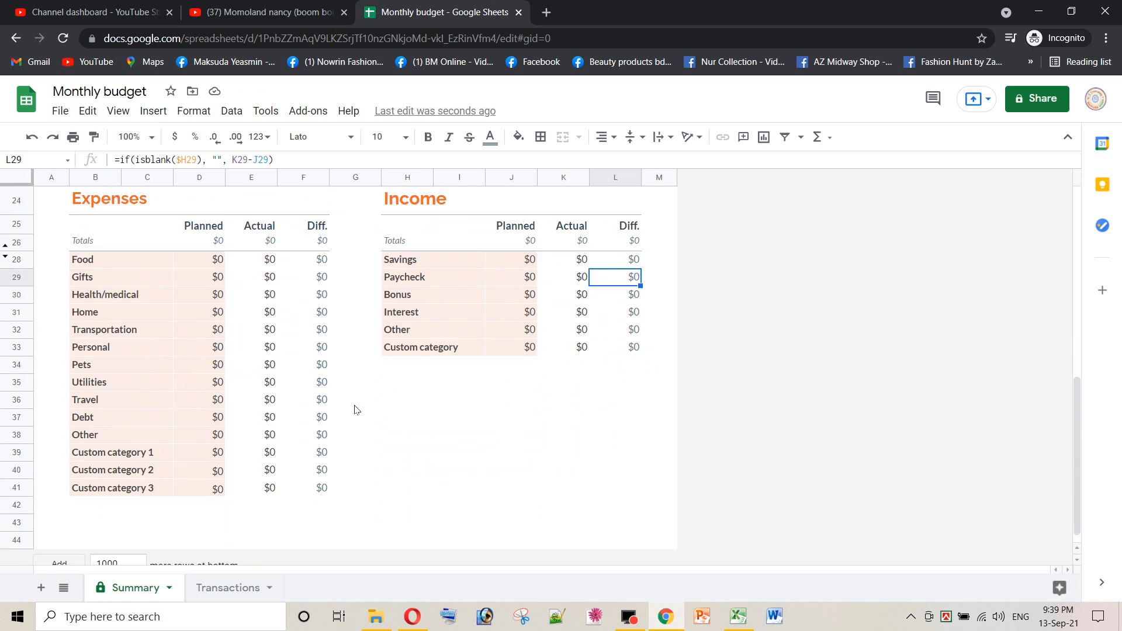
scroll(356, 408, "down", 1)
left_click(220, 262)
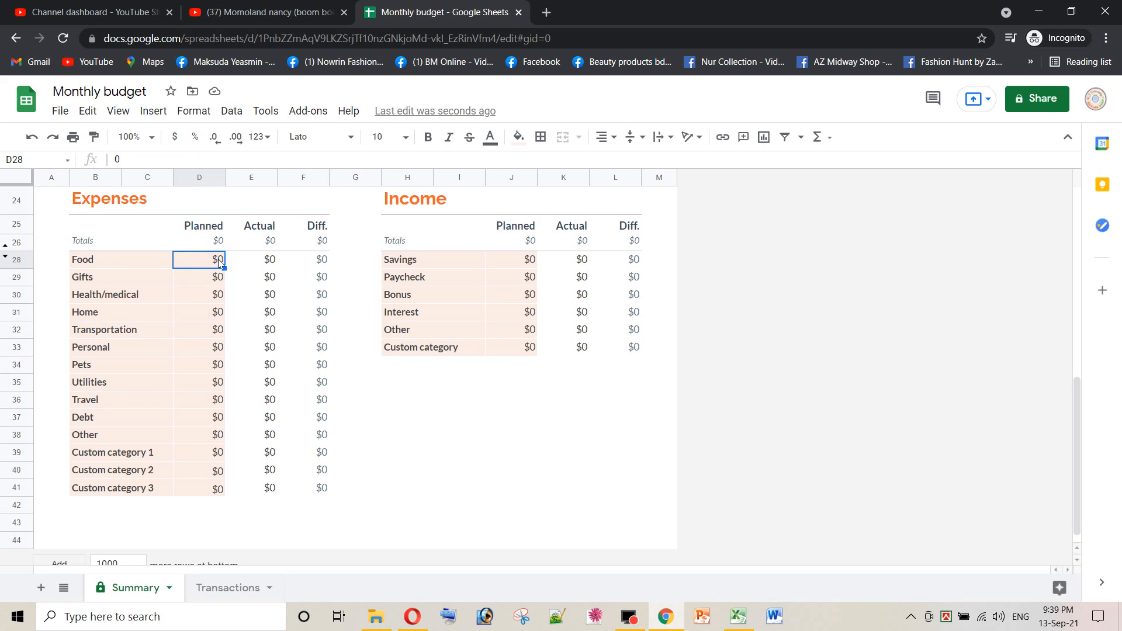
type("500")
left_click(263, 277)
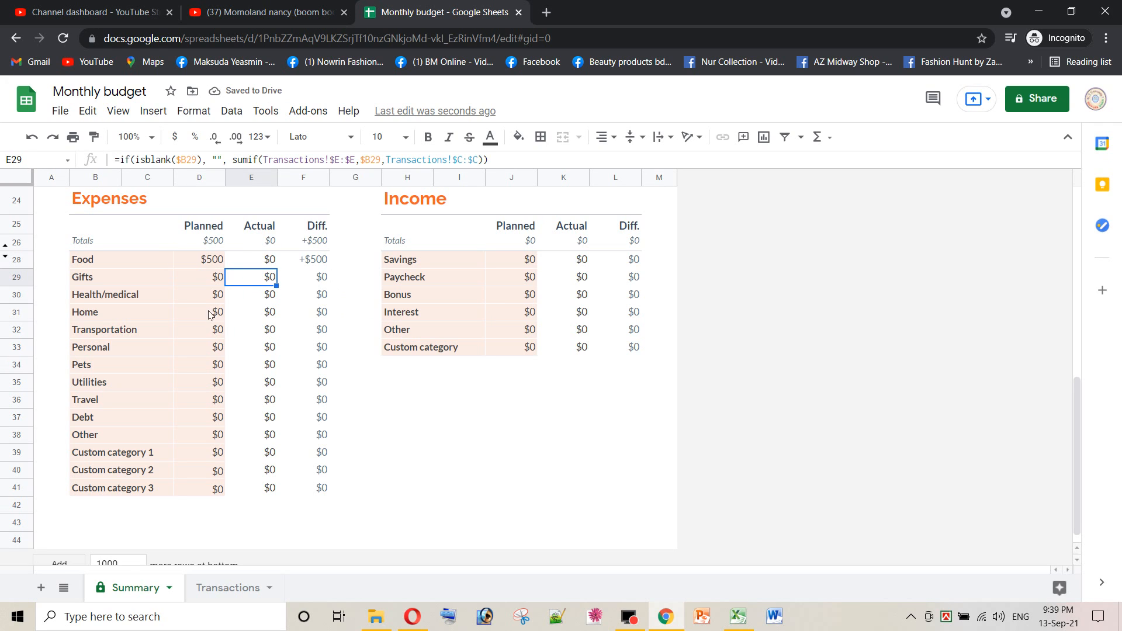
Enter planned expenses of 100 for Health/medical and 50 for Transportation
left_click(221, 296)
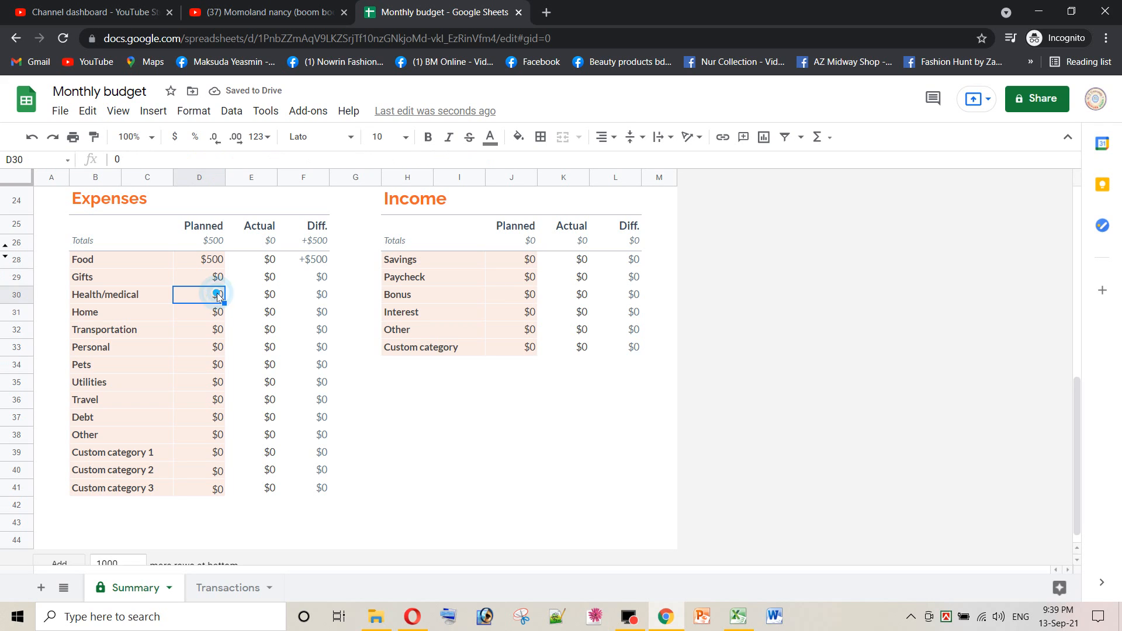
type("100")
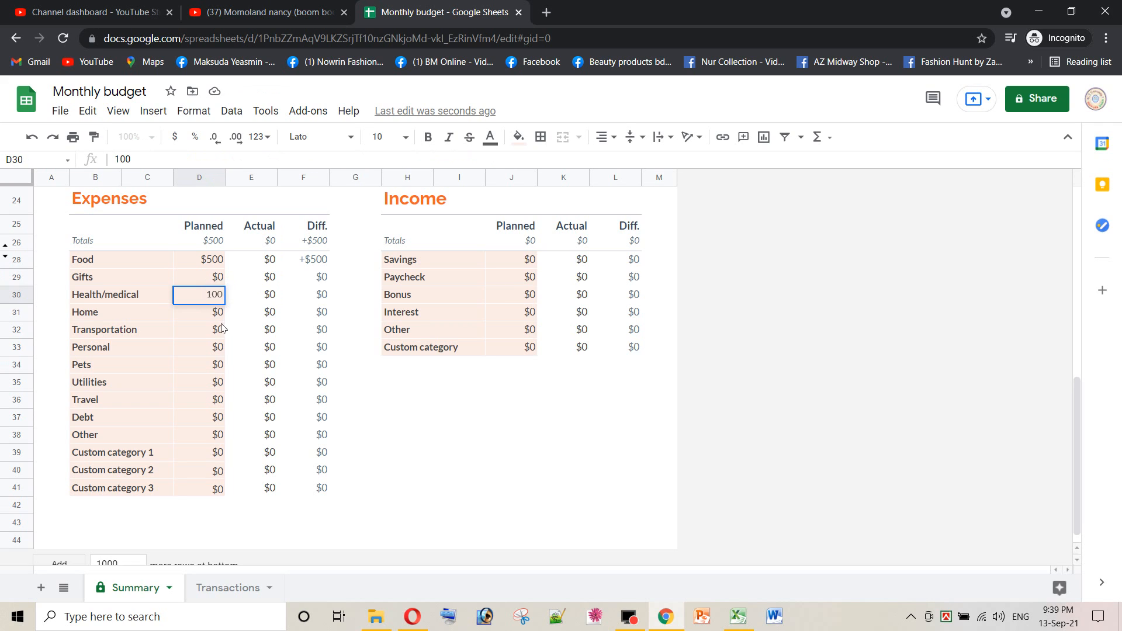
left_click(222, 334)
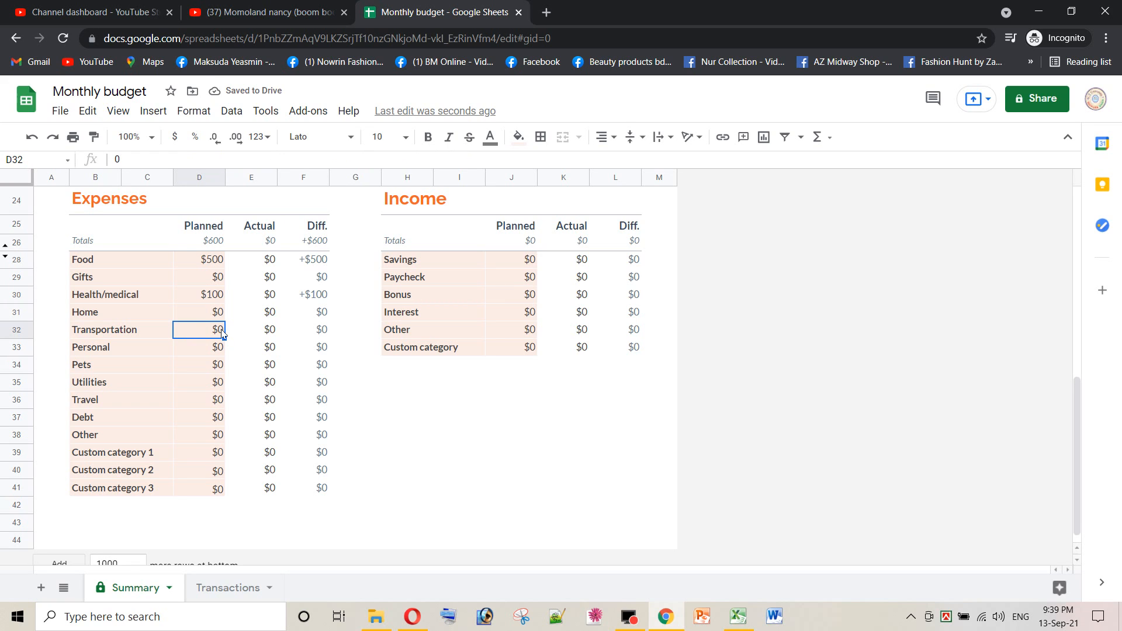
type("50")
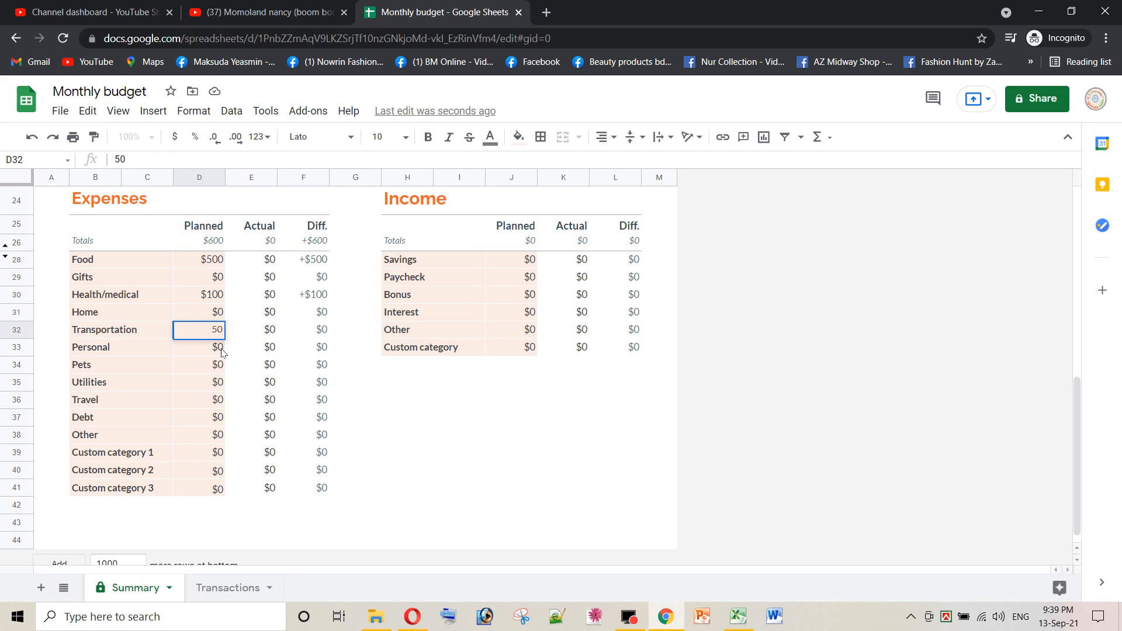
key("Return")
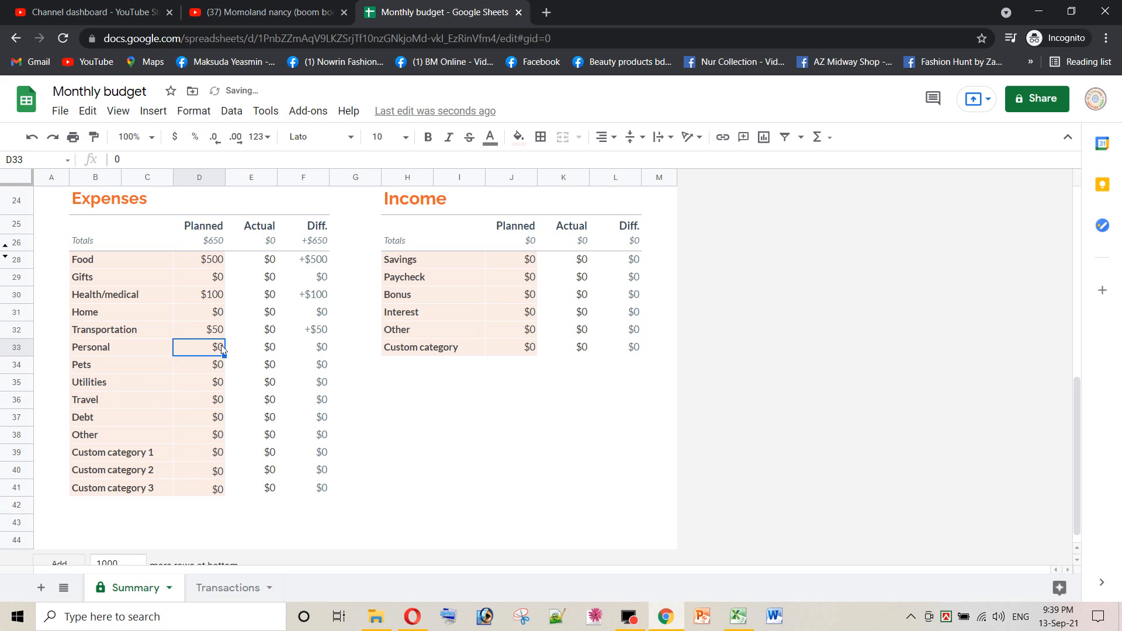
Enter planned expenses of 10 for Personal and 70 for Utilities
type("10")
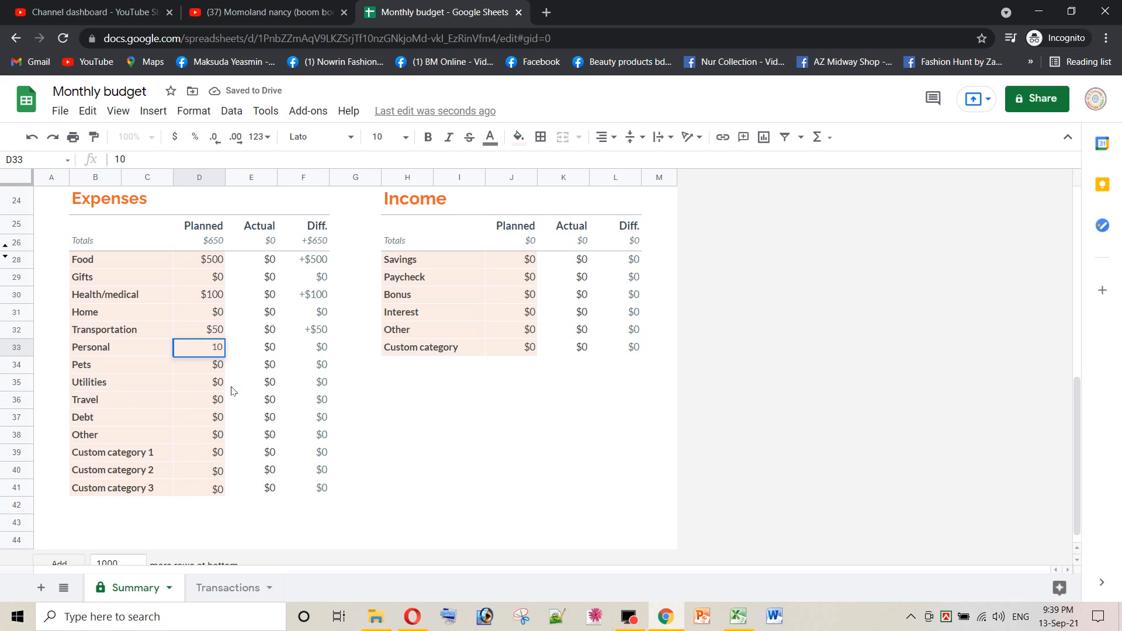
left_click(231, 389)
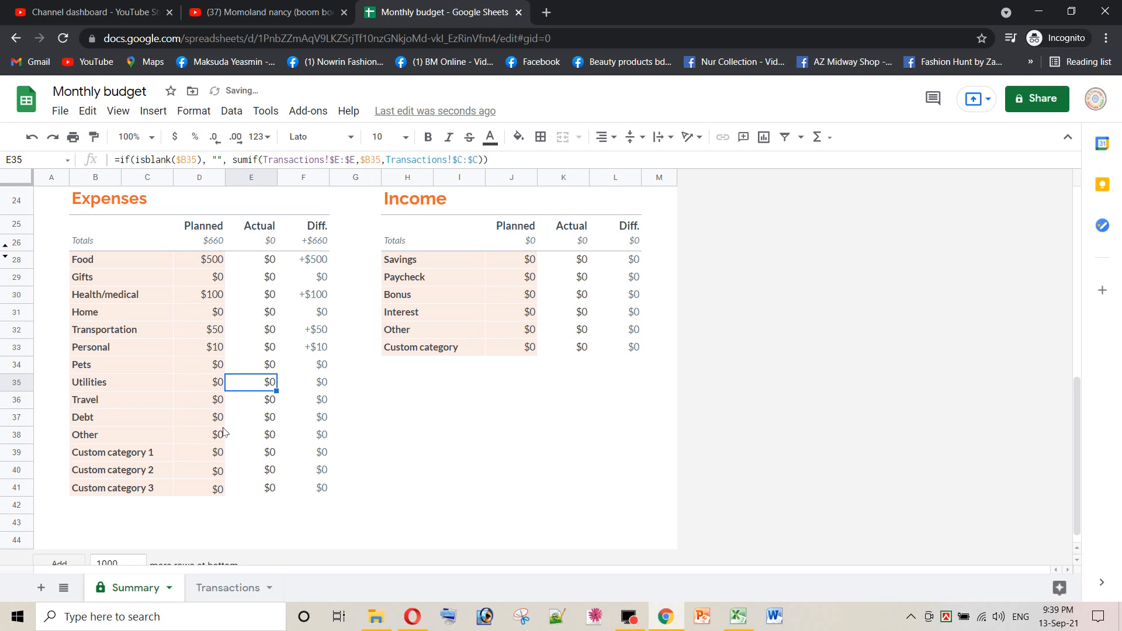
left_click(218, 388)
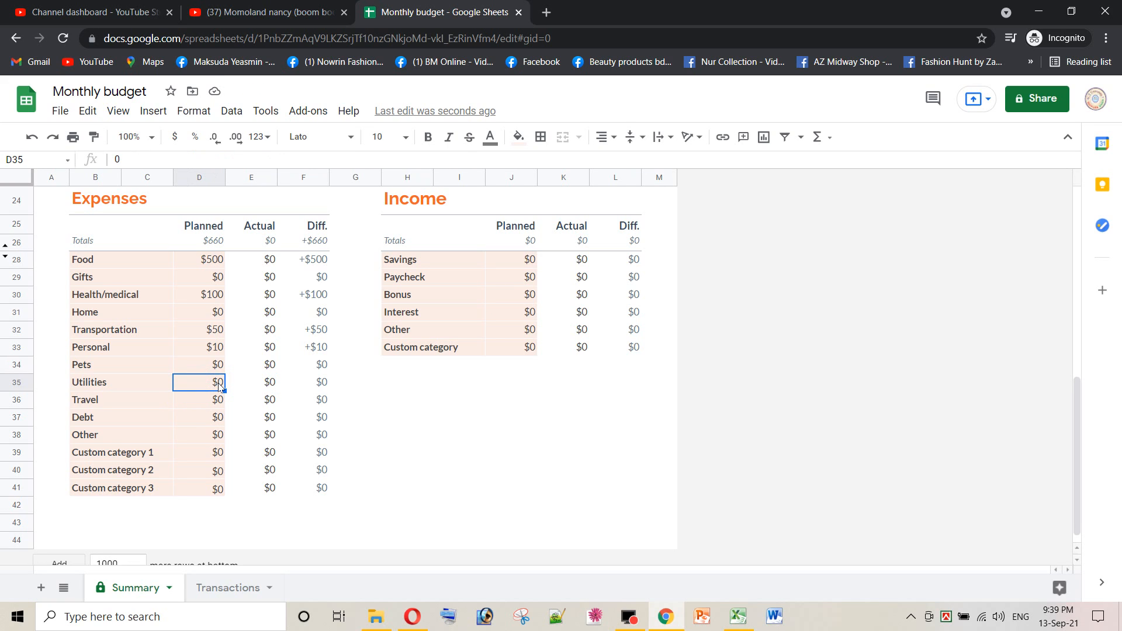
type("7")
left_click(249, 390)
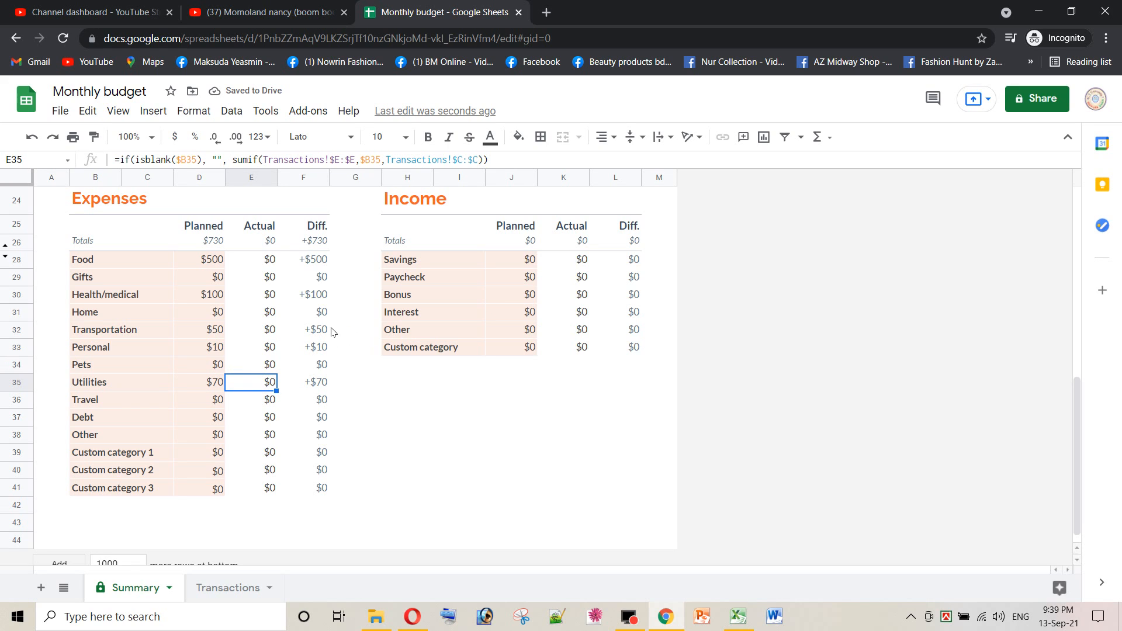
Review the planned amounts and totals in the Expenses and Income tables against the summary bars above them
scroll(300, 360, "up", 3)
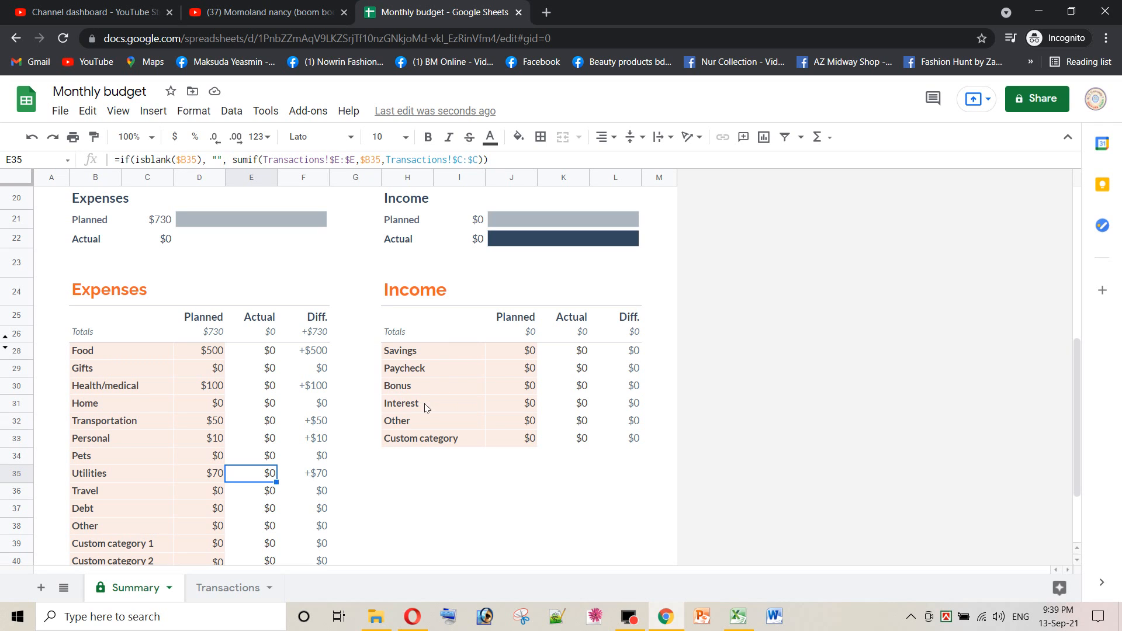
scroll(491, 407, "up", 2)
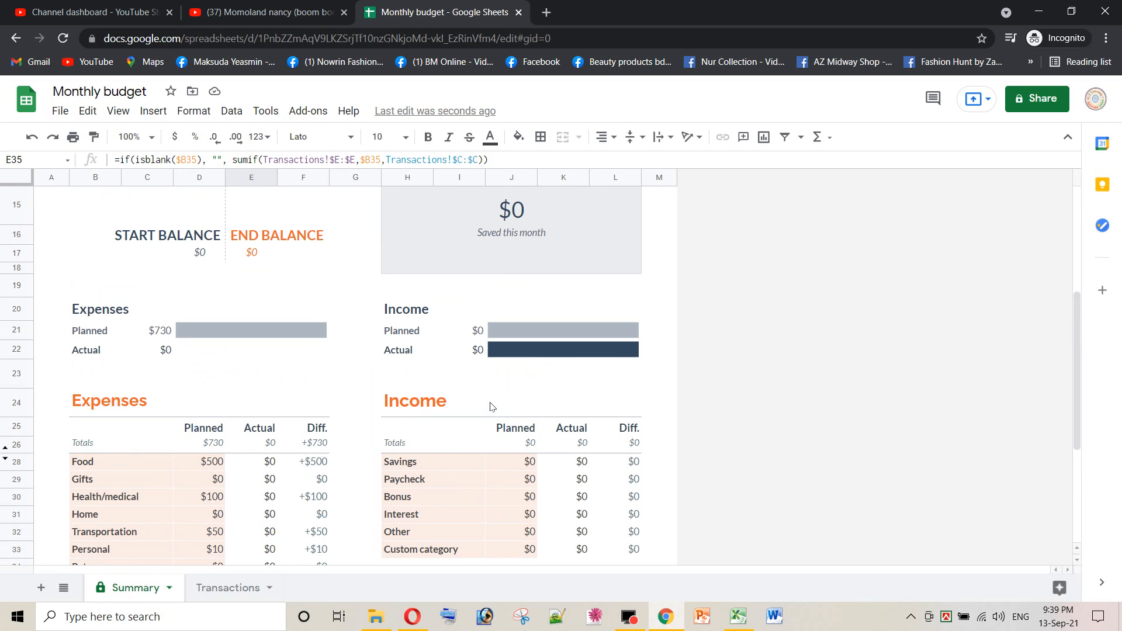
scroll(220, 372, "down", 1)
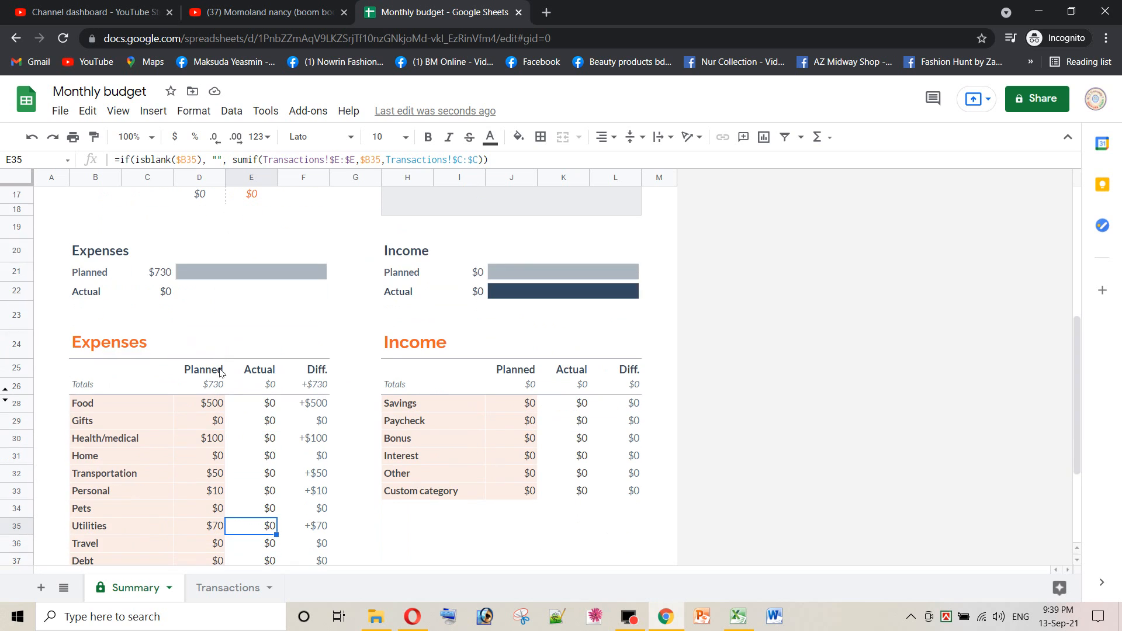
scroll(265, 471, "down", 3)
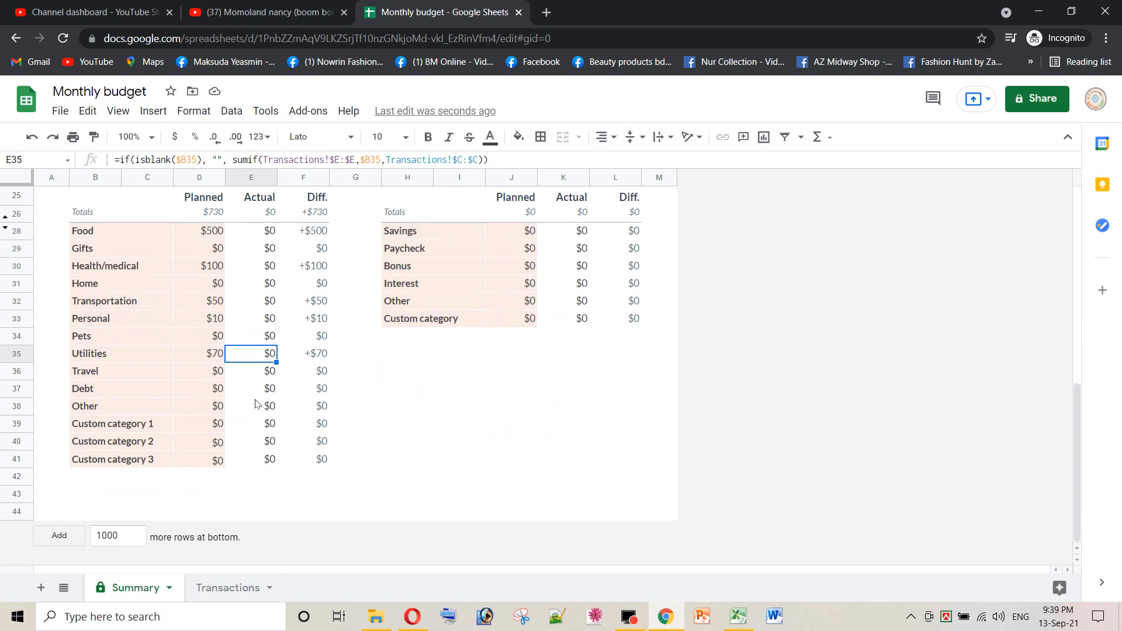
scroll(255, 403, "up", 2)
scroll(222, 333, "up", 1)
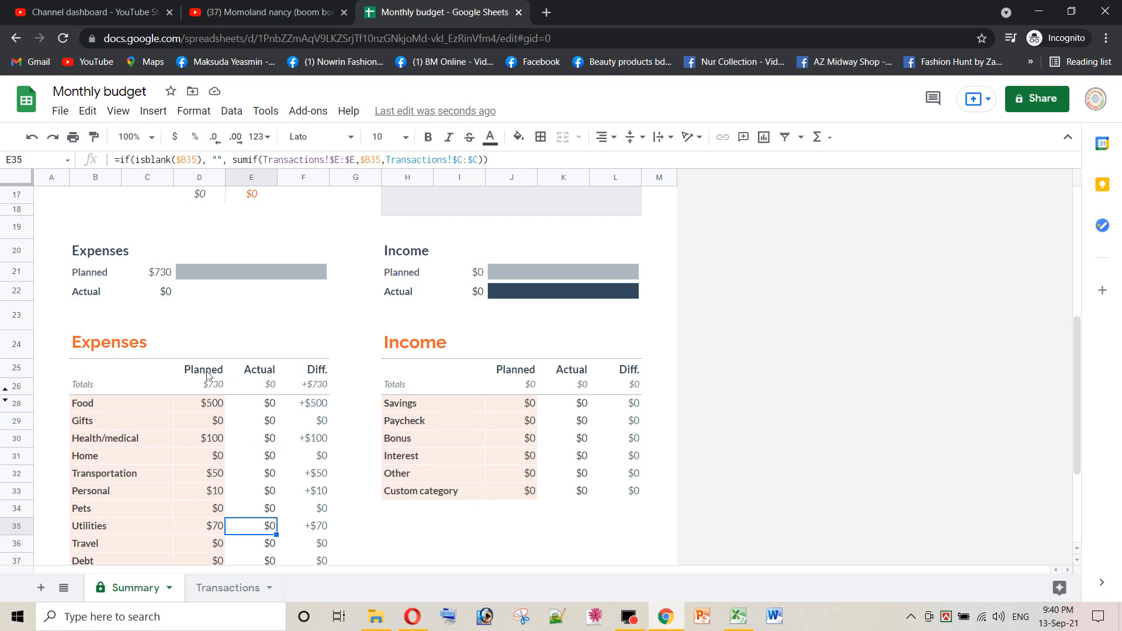
scroll(267, 363, "down", 3)
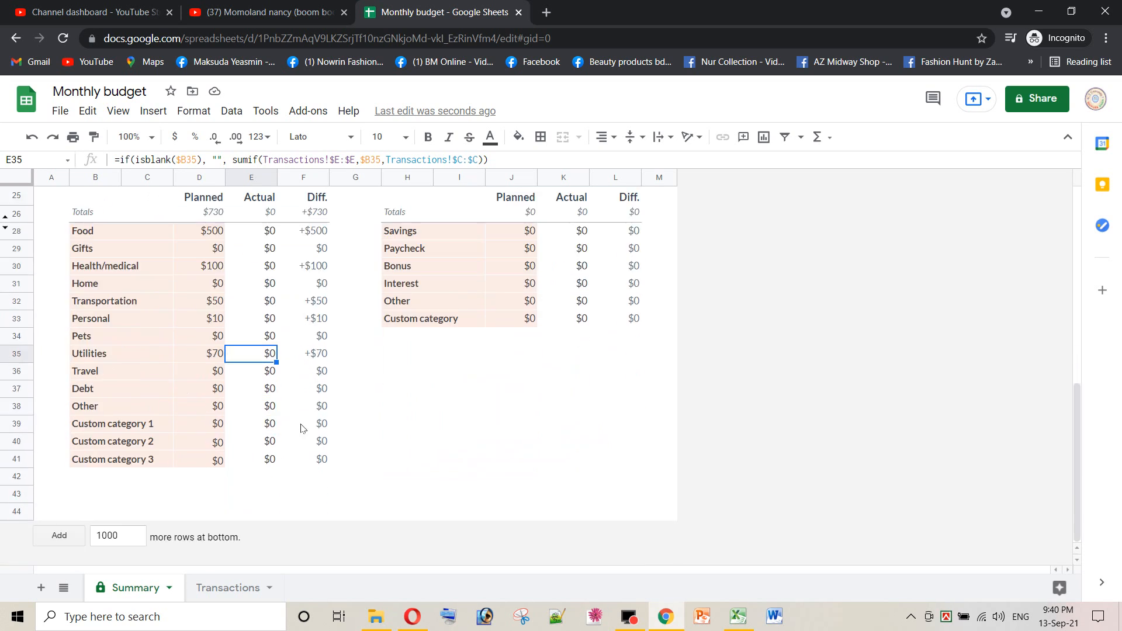
scroll(310, 426, "up", 2)
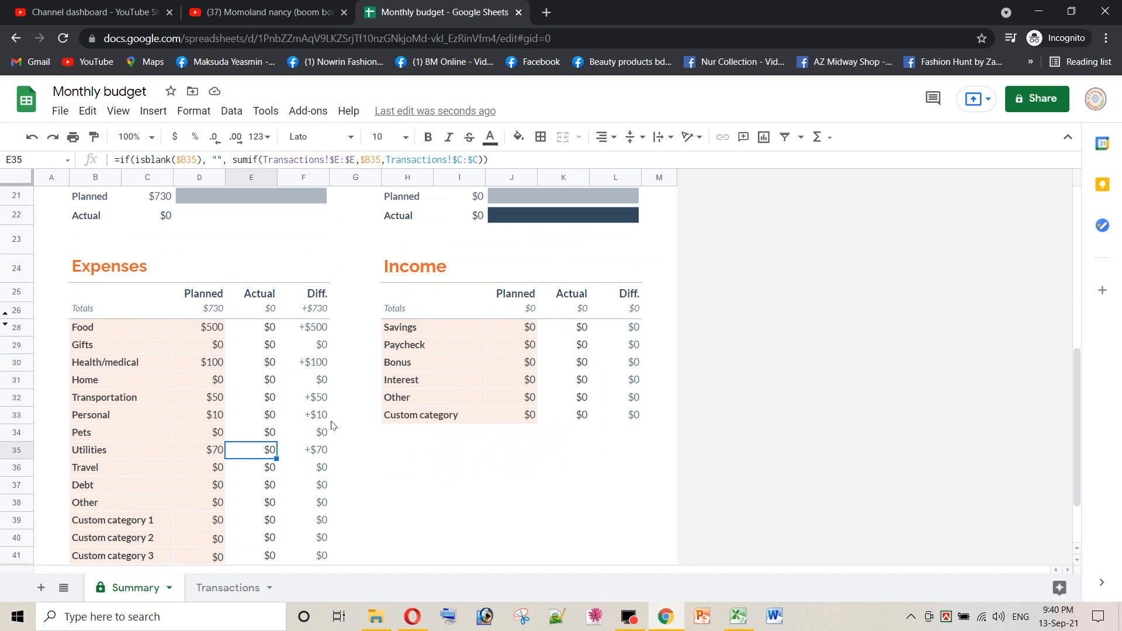
Set the planned total in the Income table to 1000, accepting the edit to the protected cell
left_click(415, 309)
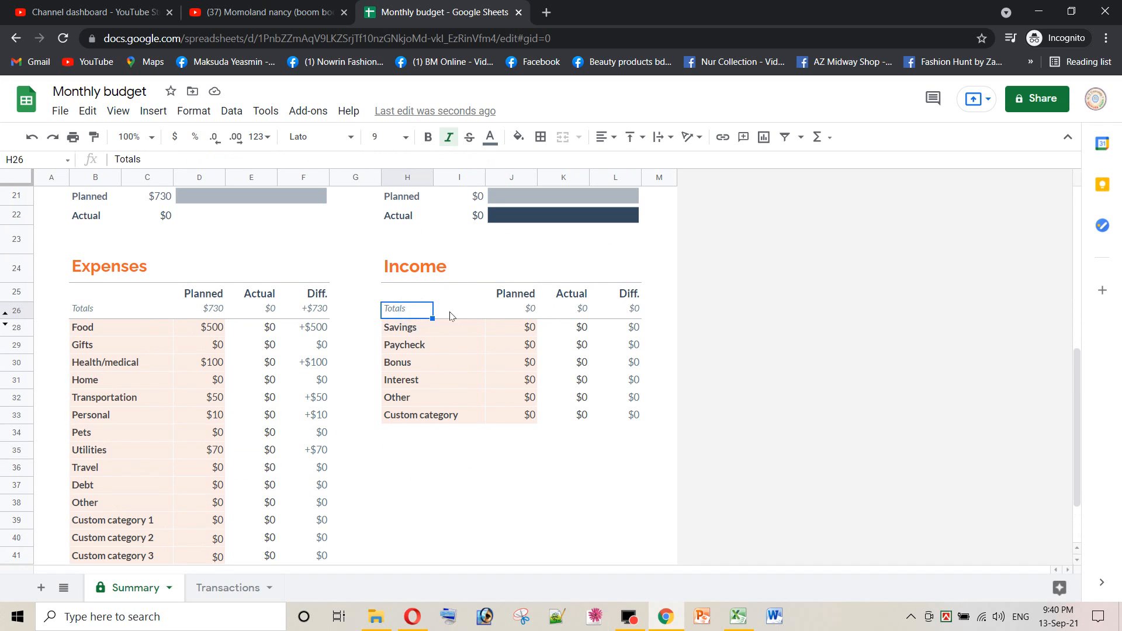
left_click(530, 310)
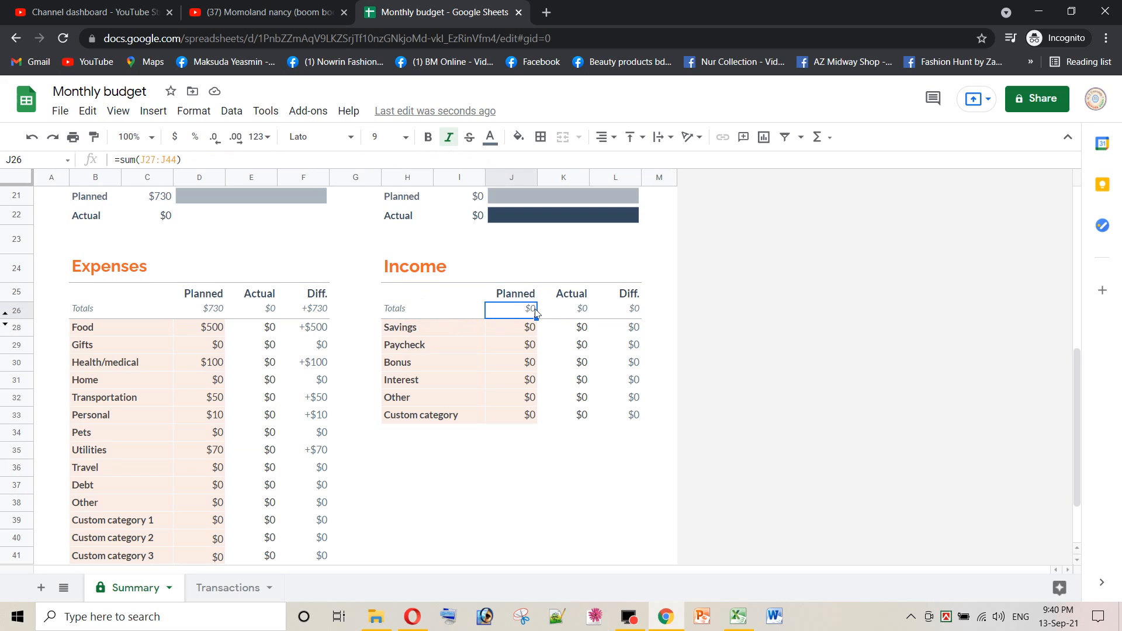
left_click(577, 313)
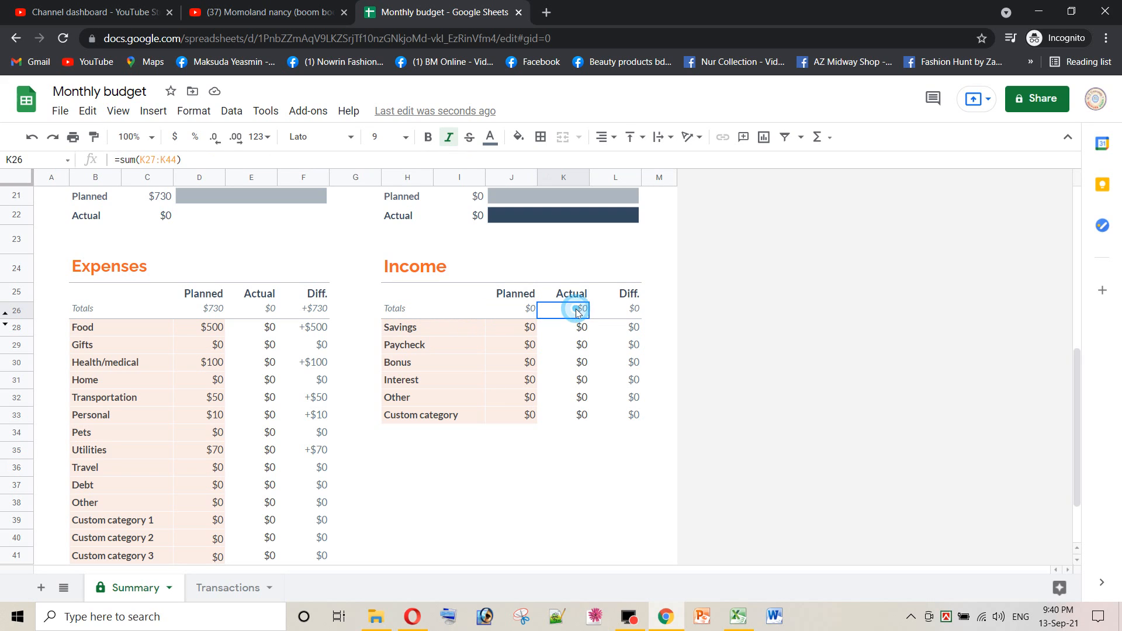
left_click(526, 314)
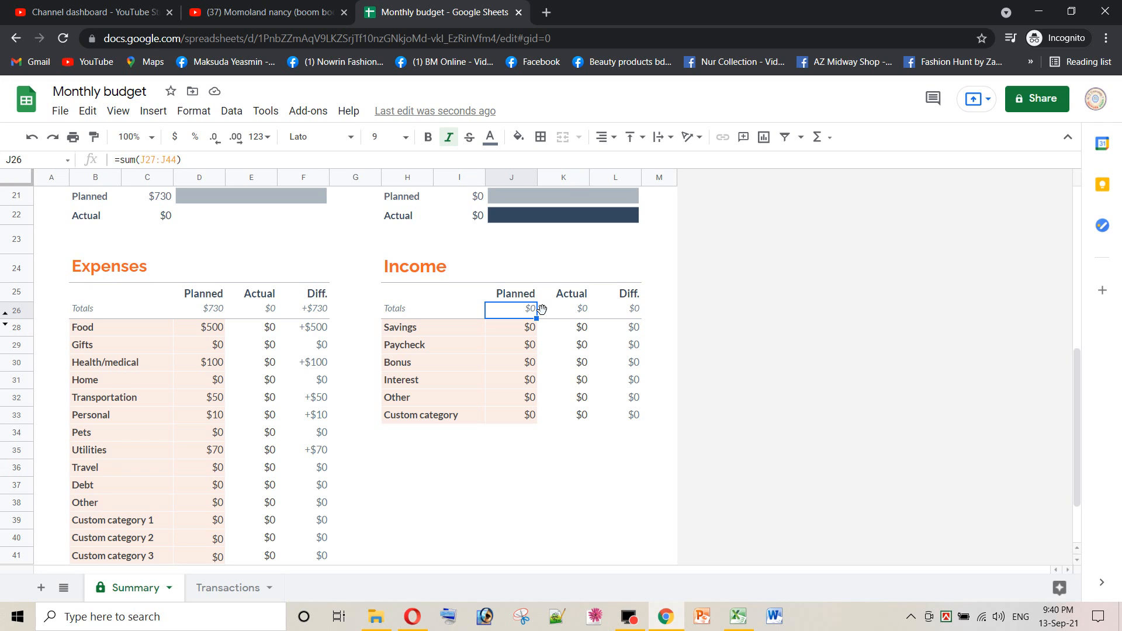
type("1000")
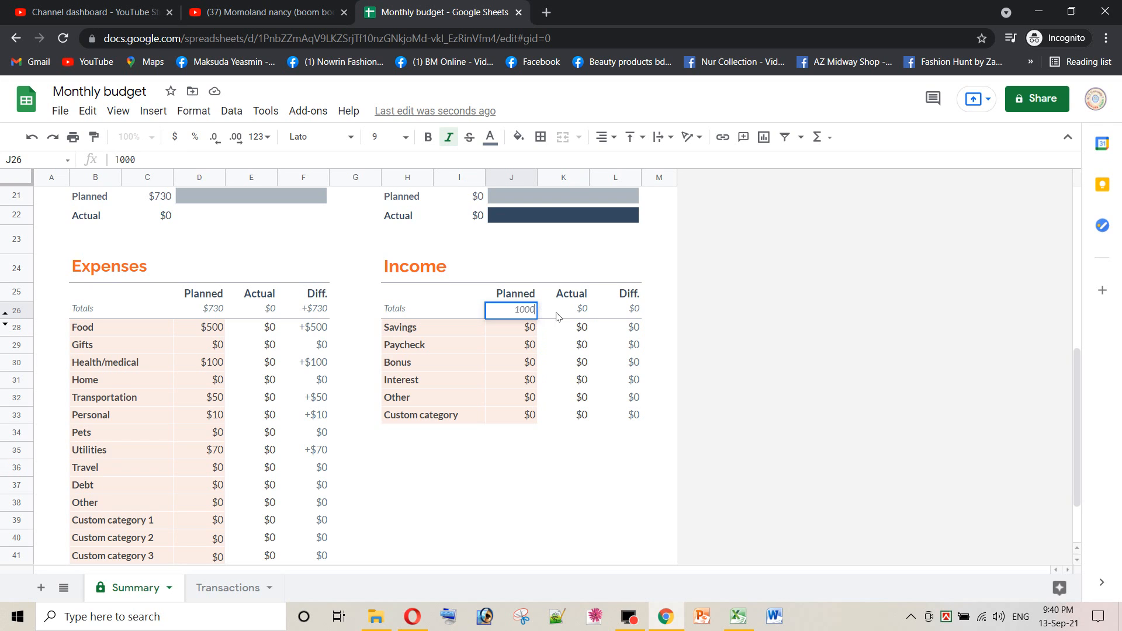
left_click(558, 311)
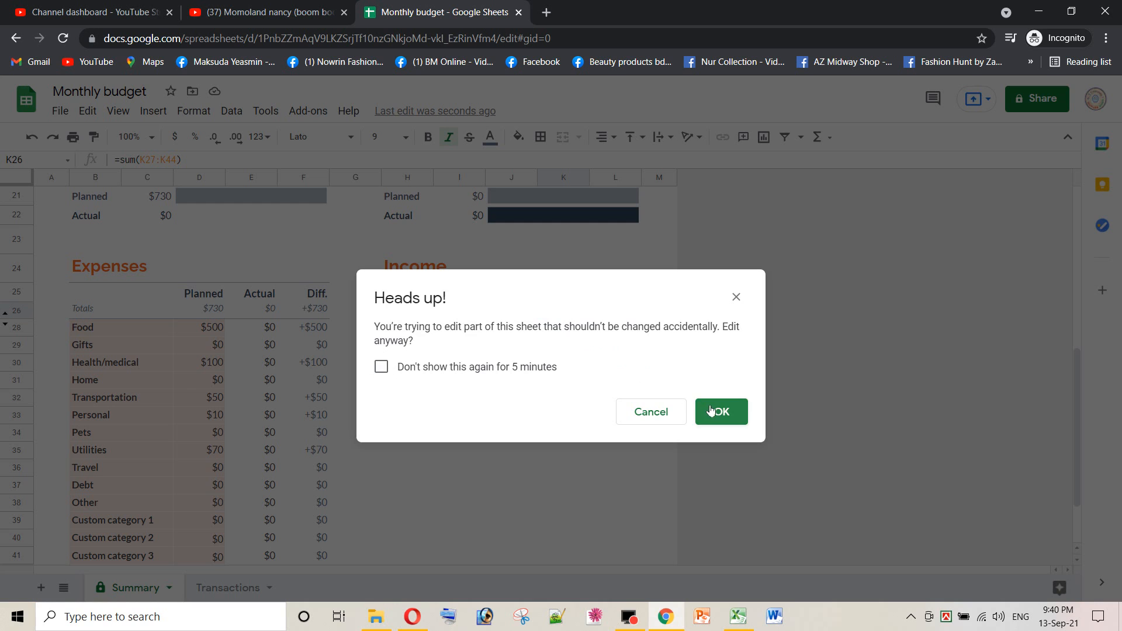
left_click(710, 411)
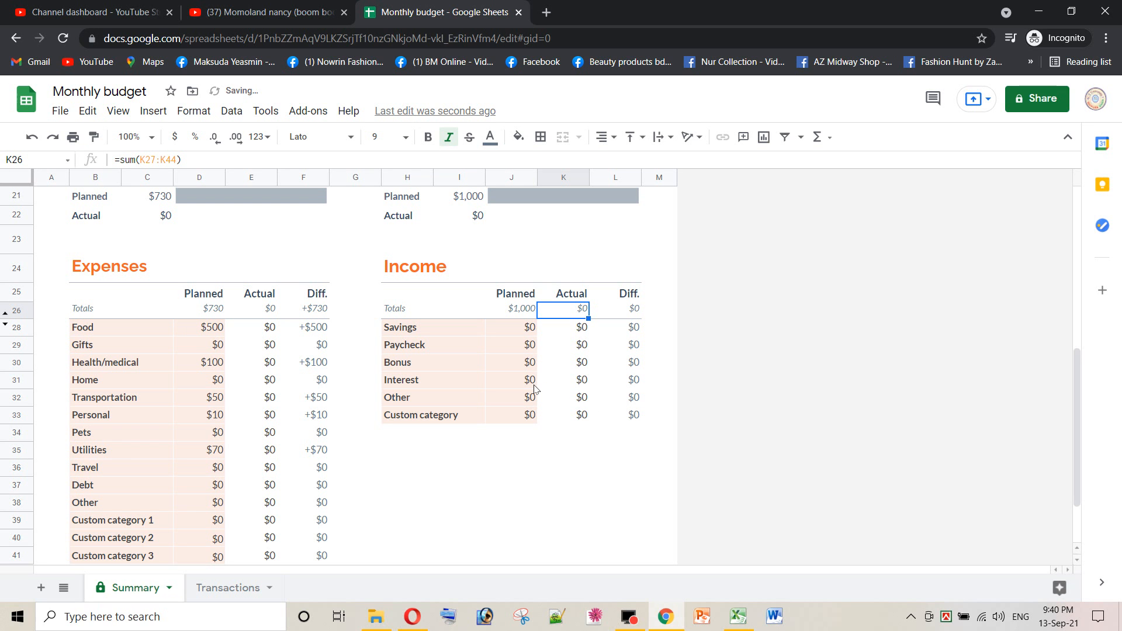
Enter planned income of 50 for Savings and 10 for Paycheck
scroll(452, 302, "up", 1)
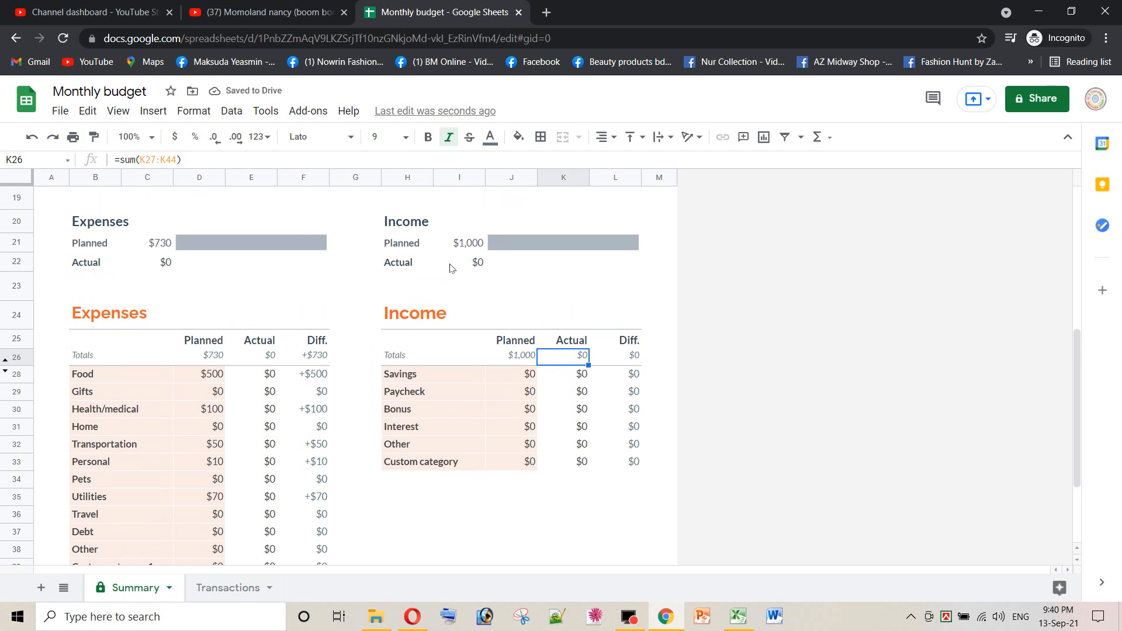
left_click(534, 379)
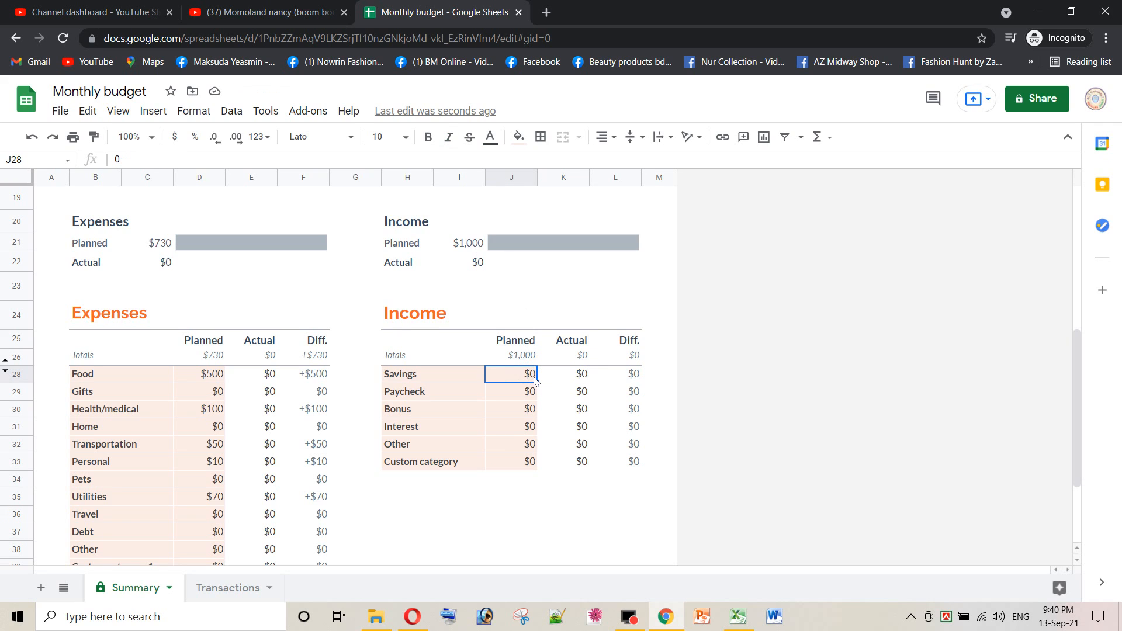
type("50")
left_click(529, 393)
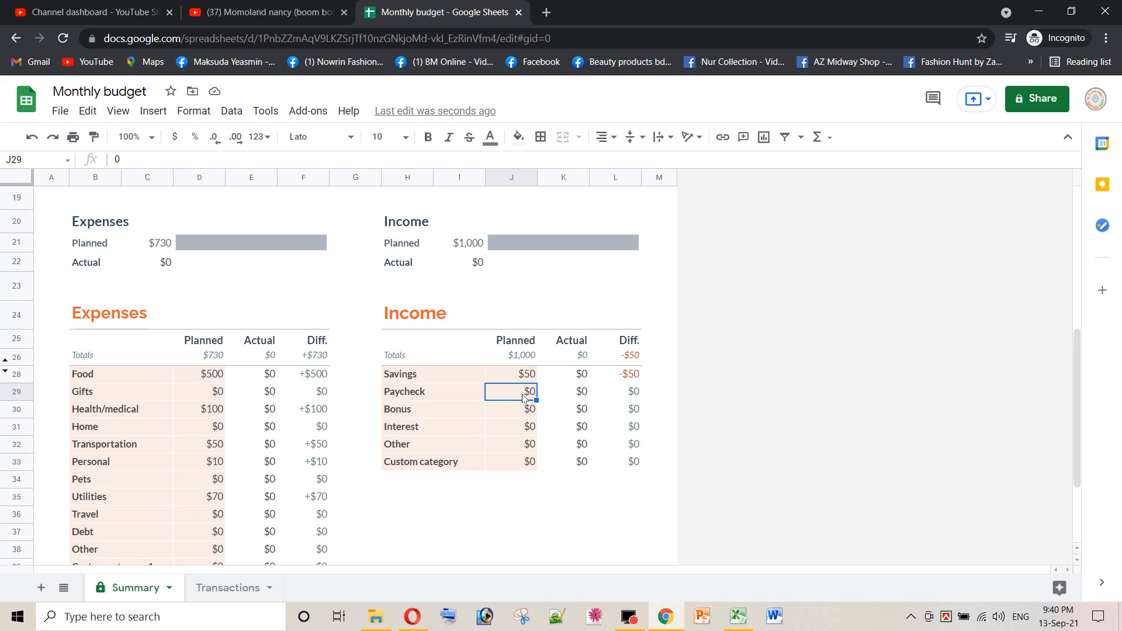
type("10")
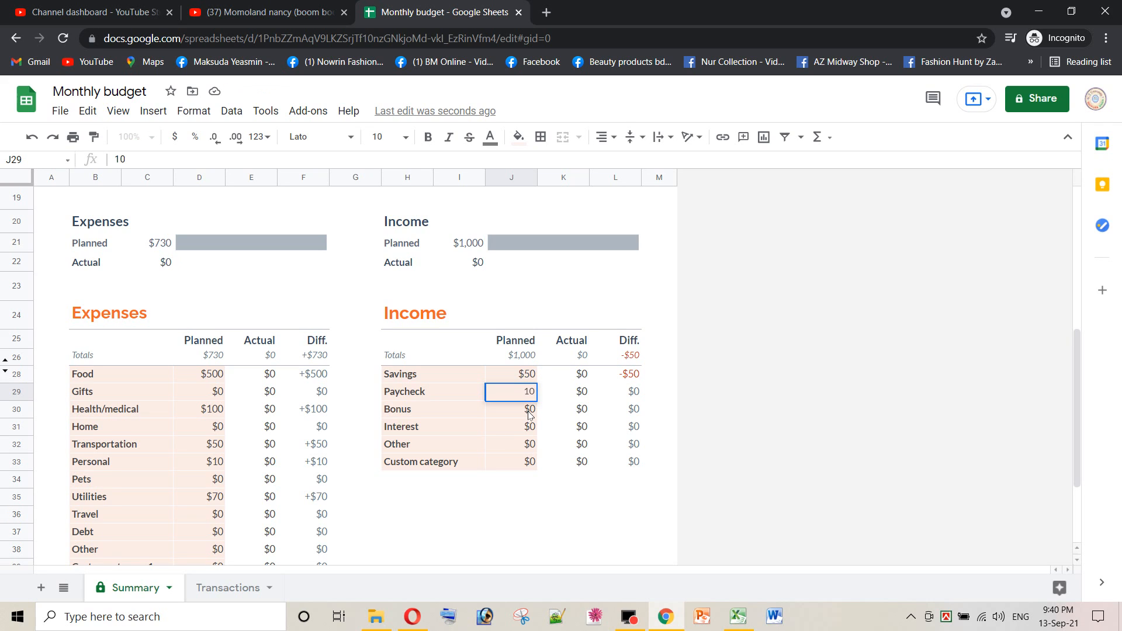
left_click(529, 411)
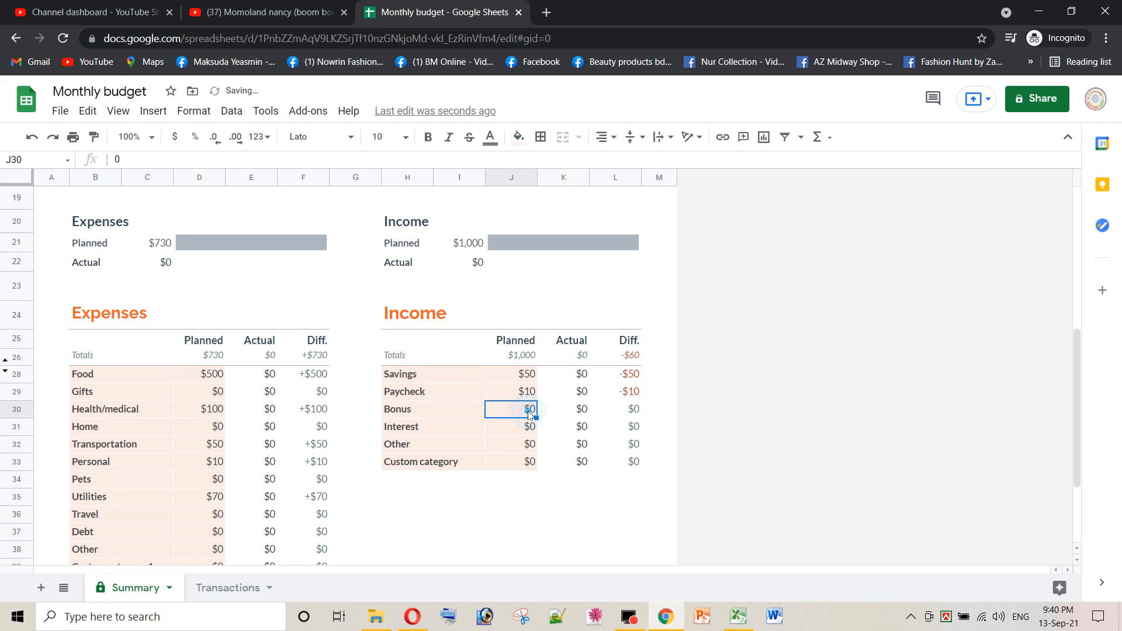
Enter planned income of 100 for Other and 50 for Custom category
left_click(529, 444)
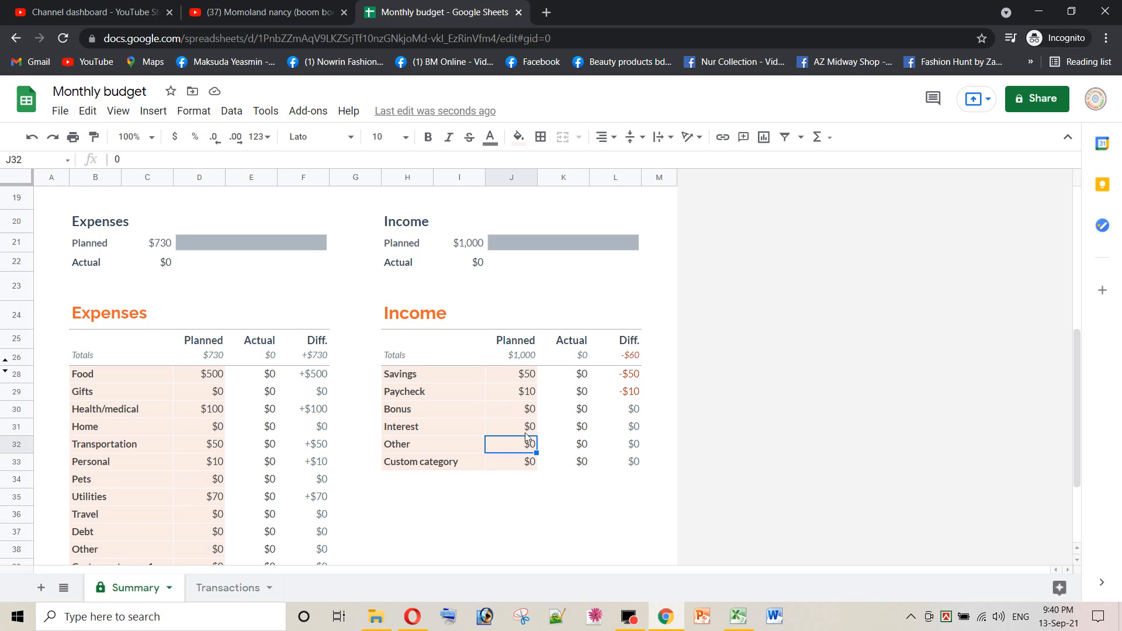
type("100")
left_click(528, 460)
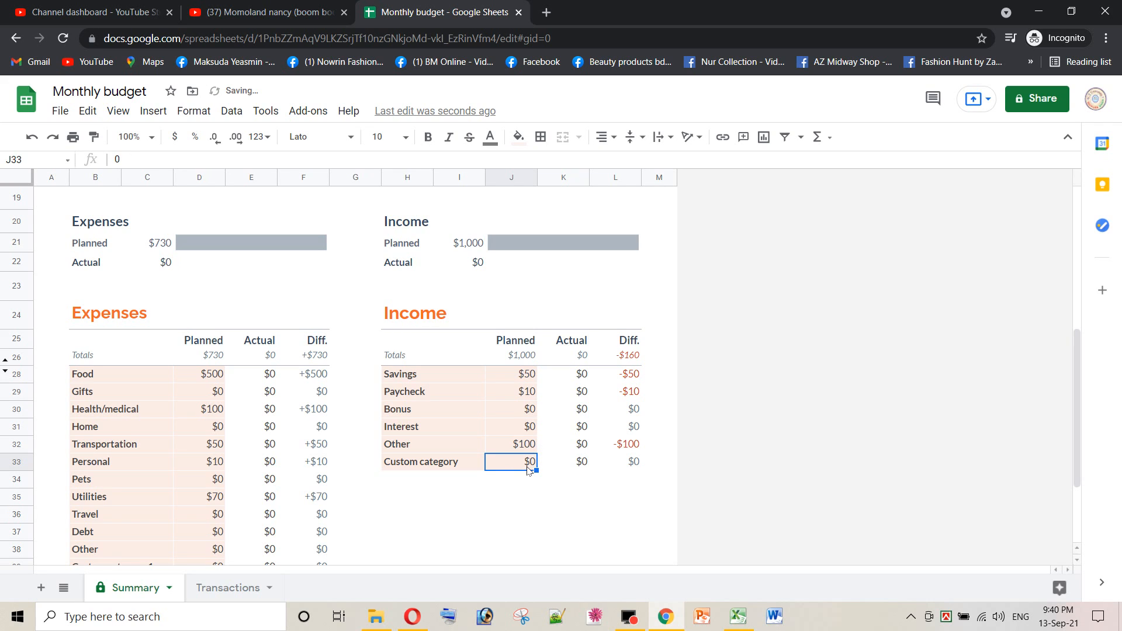
type("50")
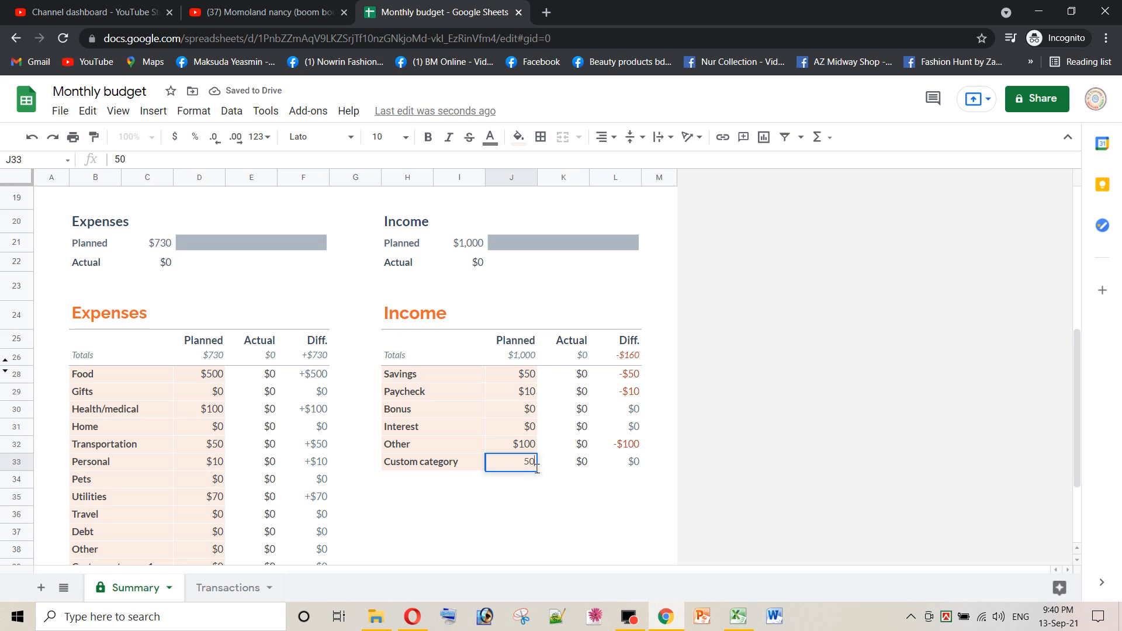
left_click(534, 483)
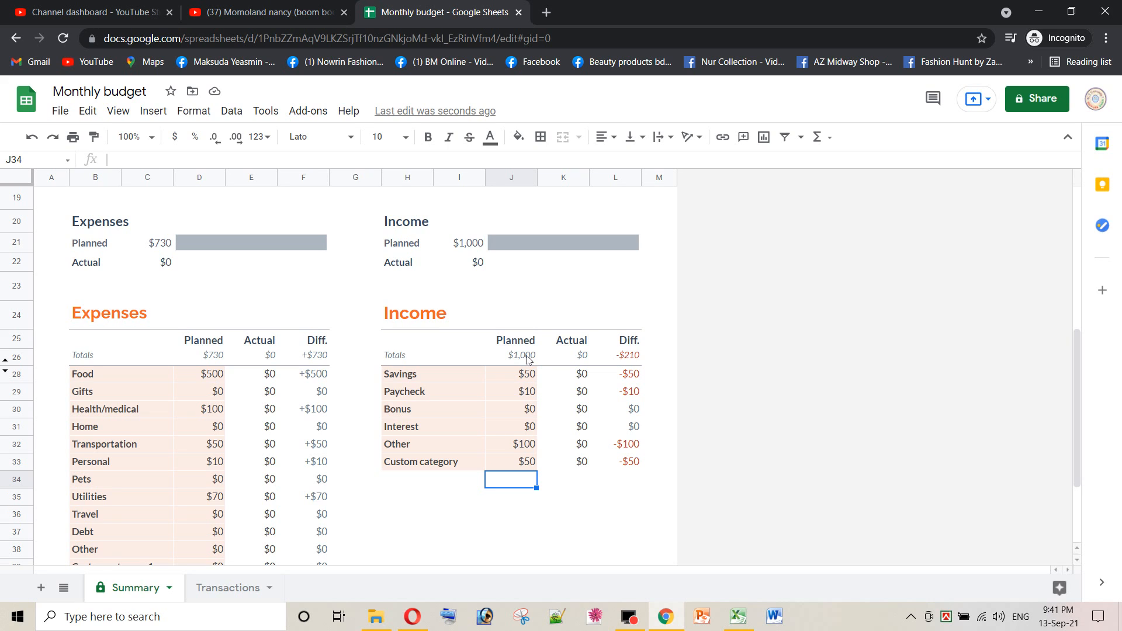
Reset the planned total in the Income table to 0, allowing the protected cell to be changed
left_click(526, 359)
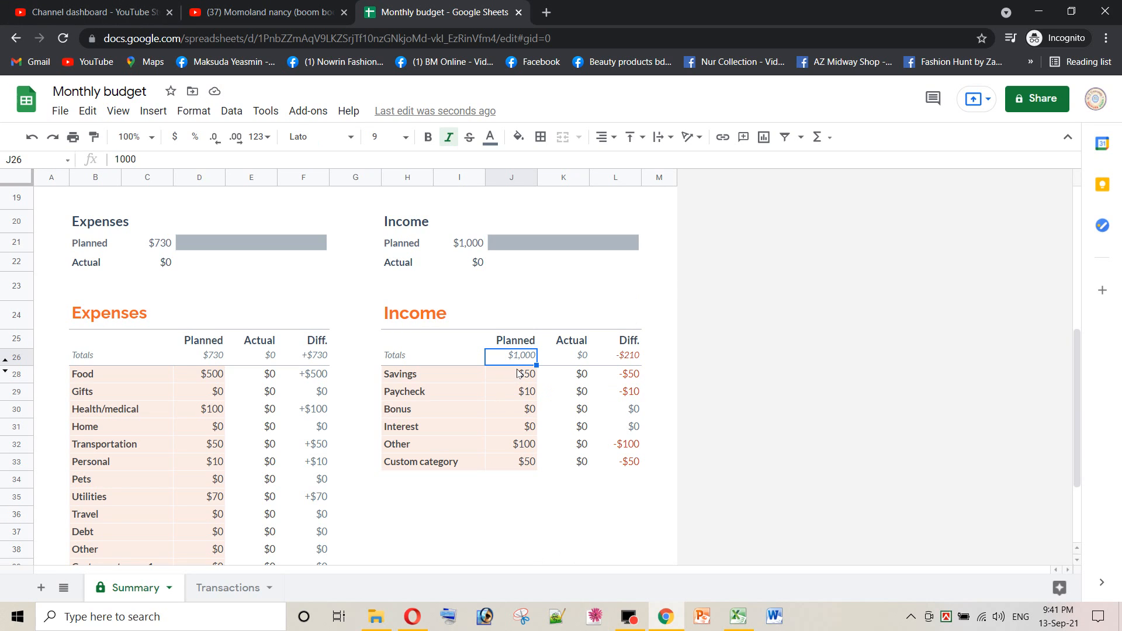
type("00")
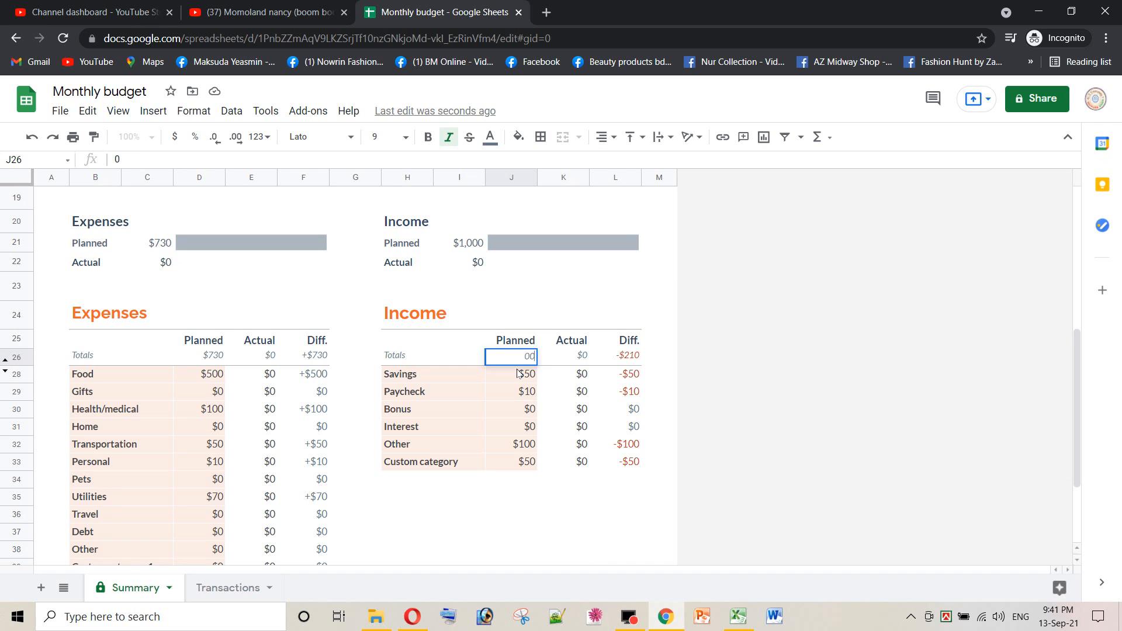
left_click(520, 392)
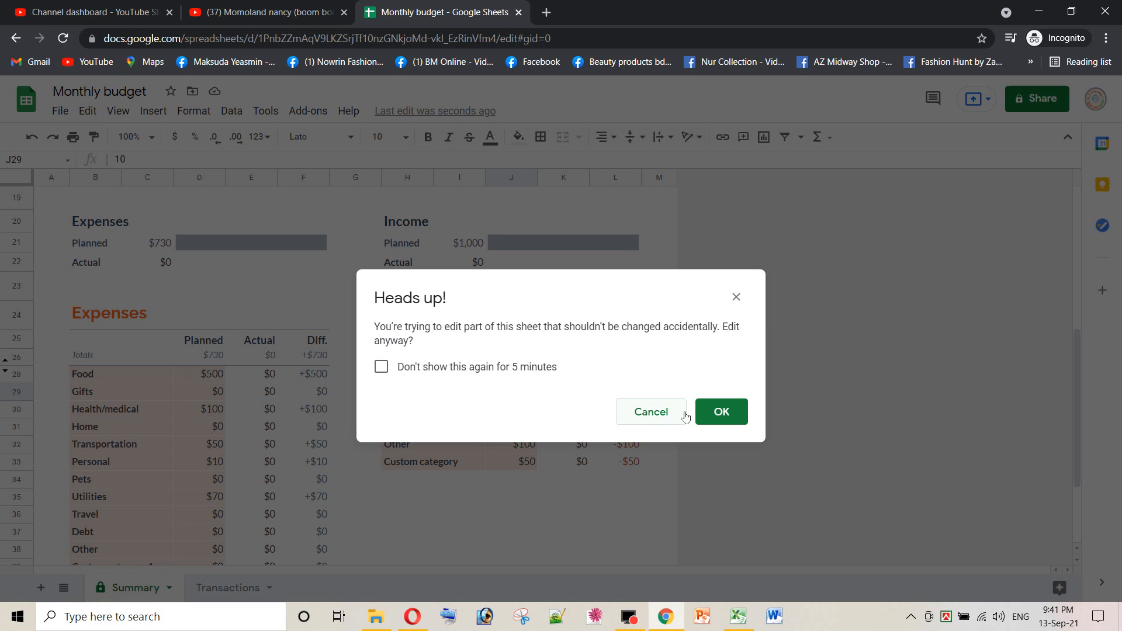
left_click(734, 411)
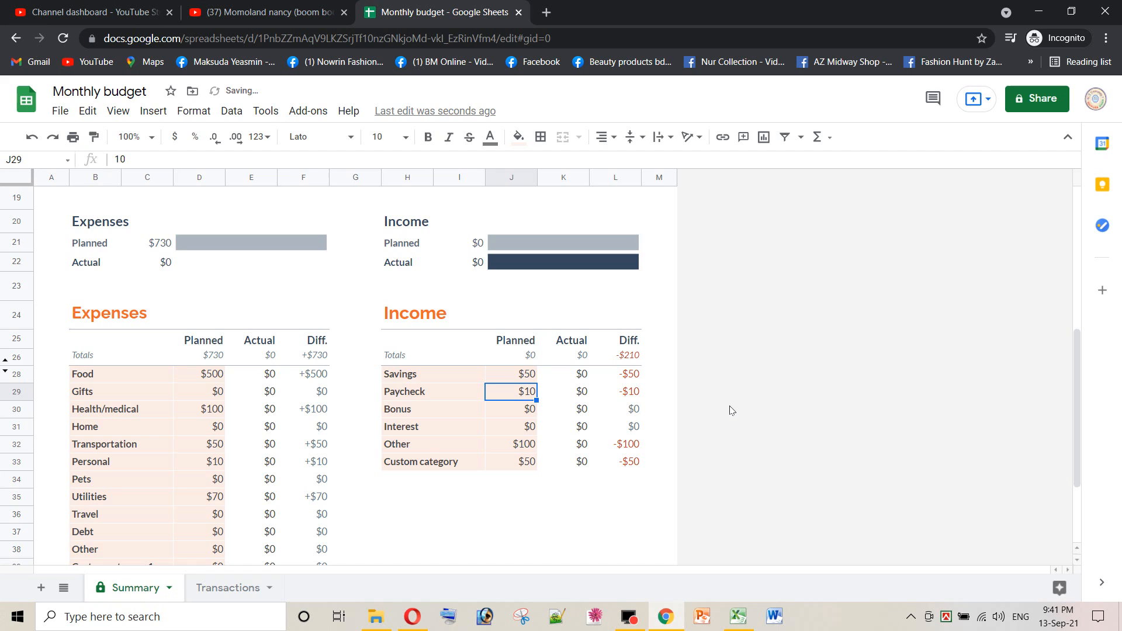
left_click(526, 412)
left_click(526, 427)
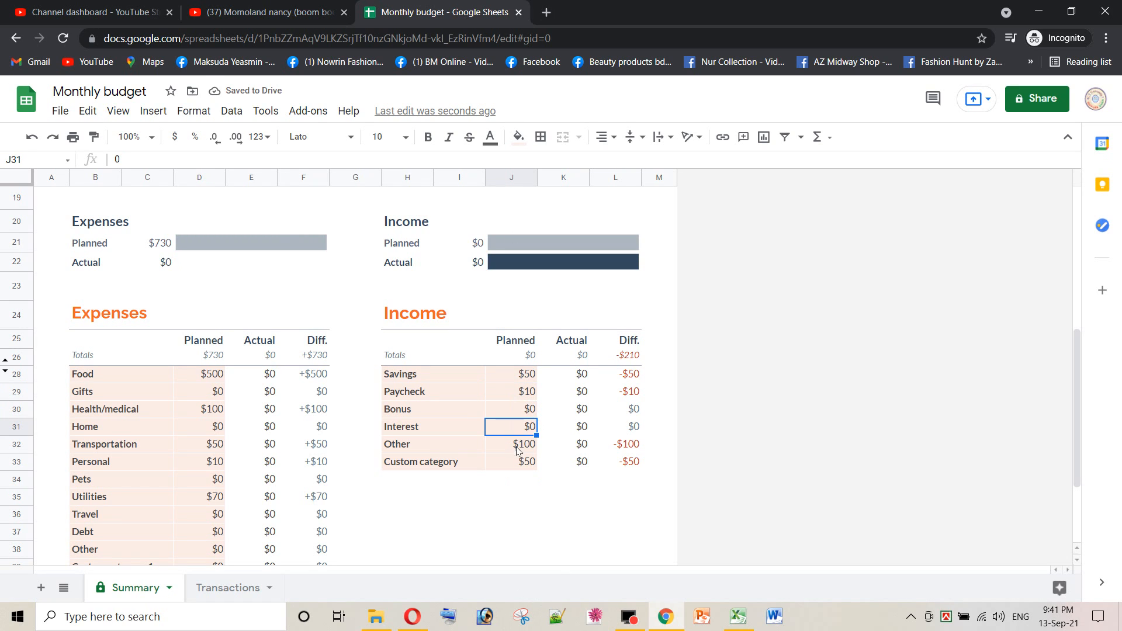
scroll(524, 454, "up", 2)
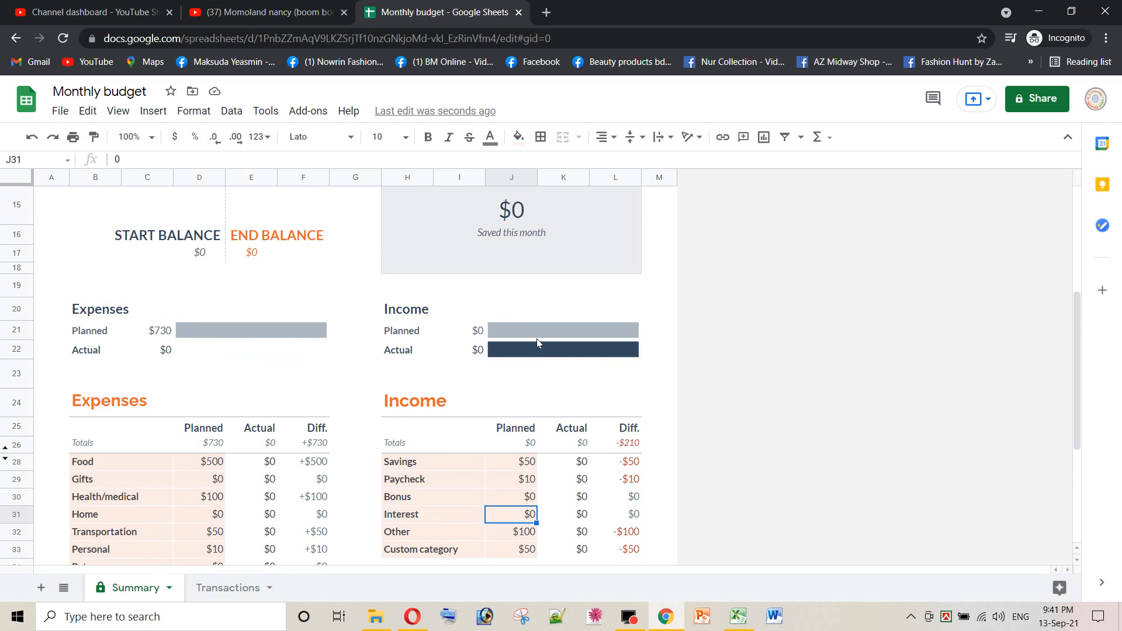
scroll(523, 359, "up", 1)
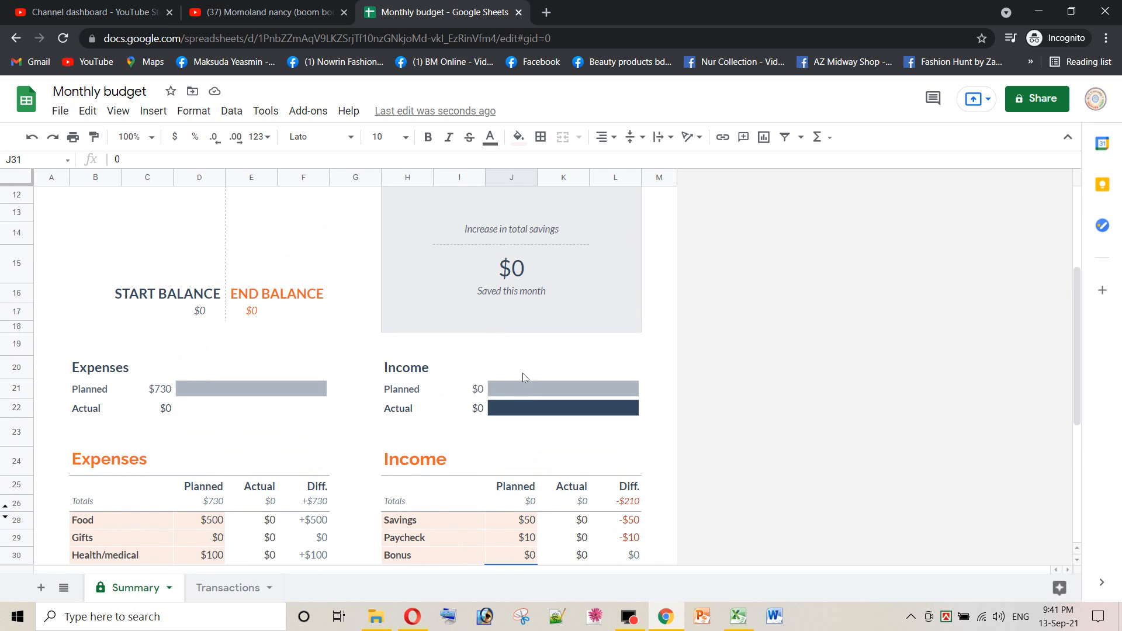
scroll(522, 375, "up", 1)
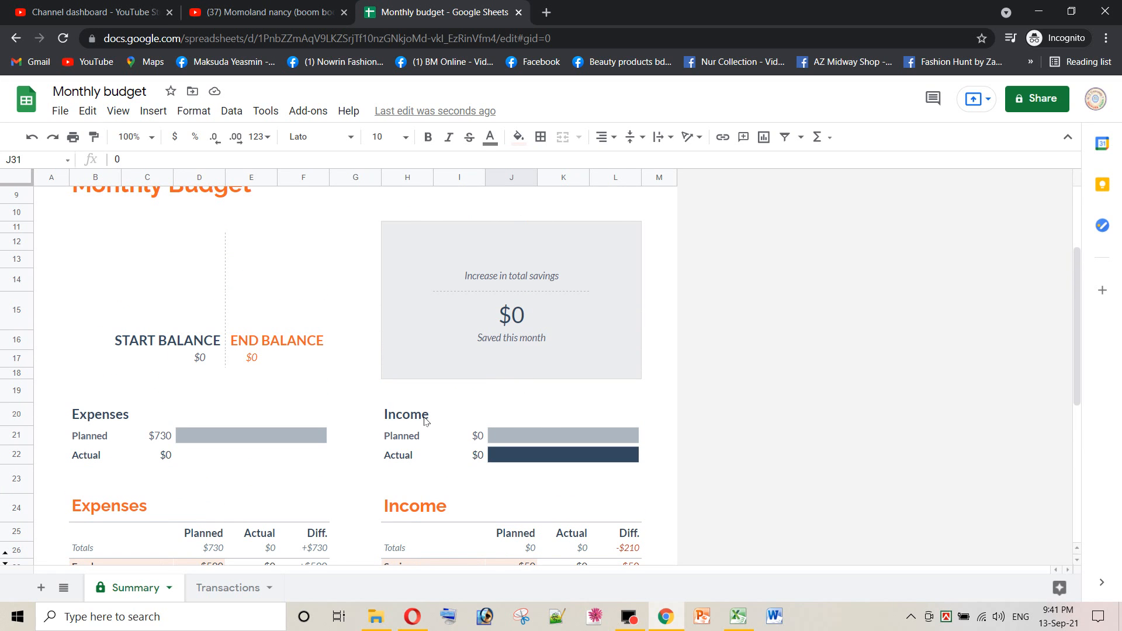
Set the planned total in the Income table to 1000, allowing the edit to the protected cell
scroll(462, 409, "up", 2)
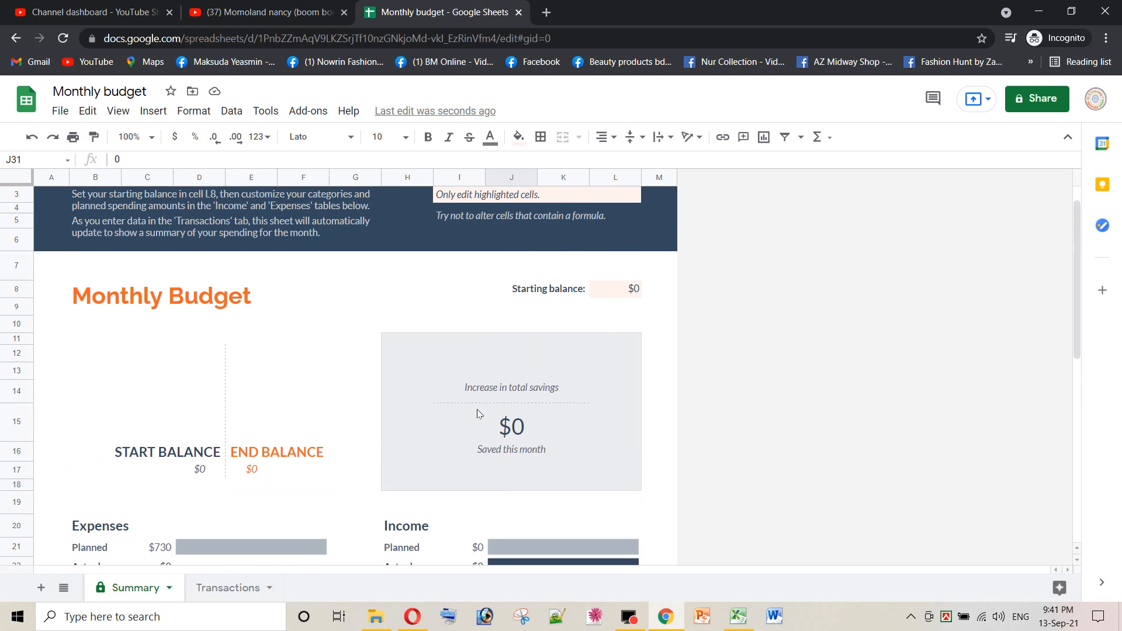
scroll(489, 418, "down", 4)
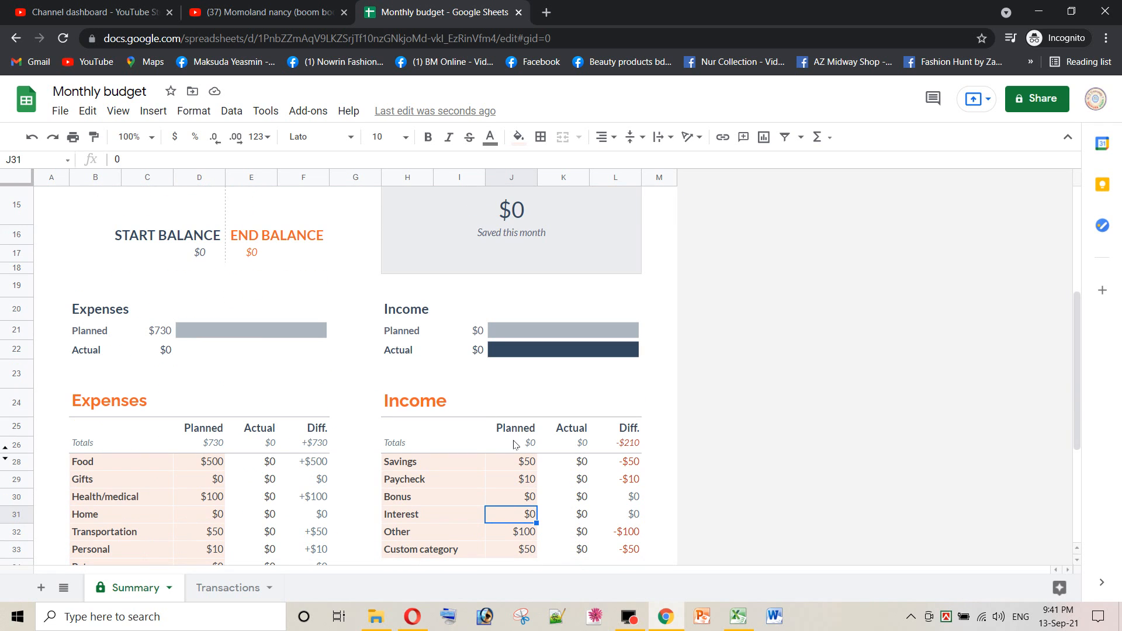
left_click(527, 444)
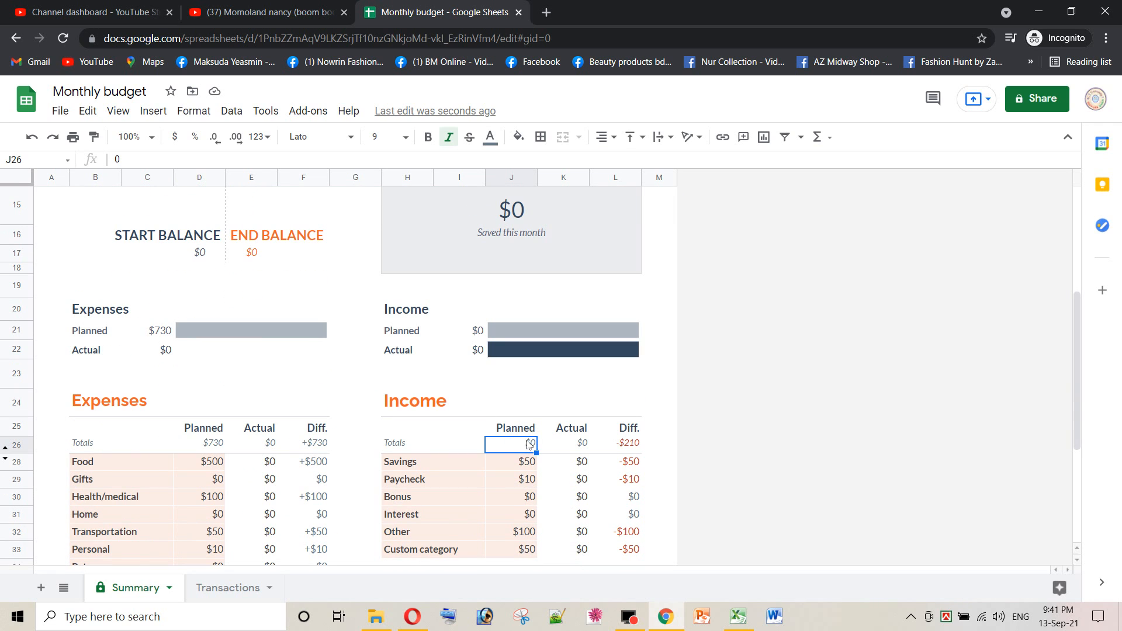
scroll(526, 473, "down", 1)
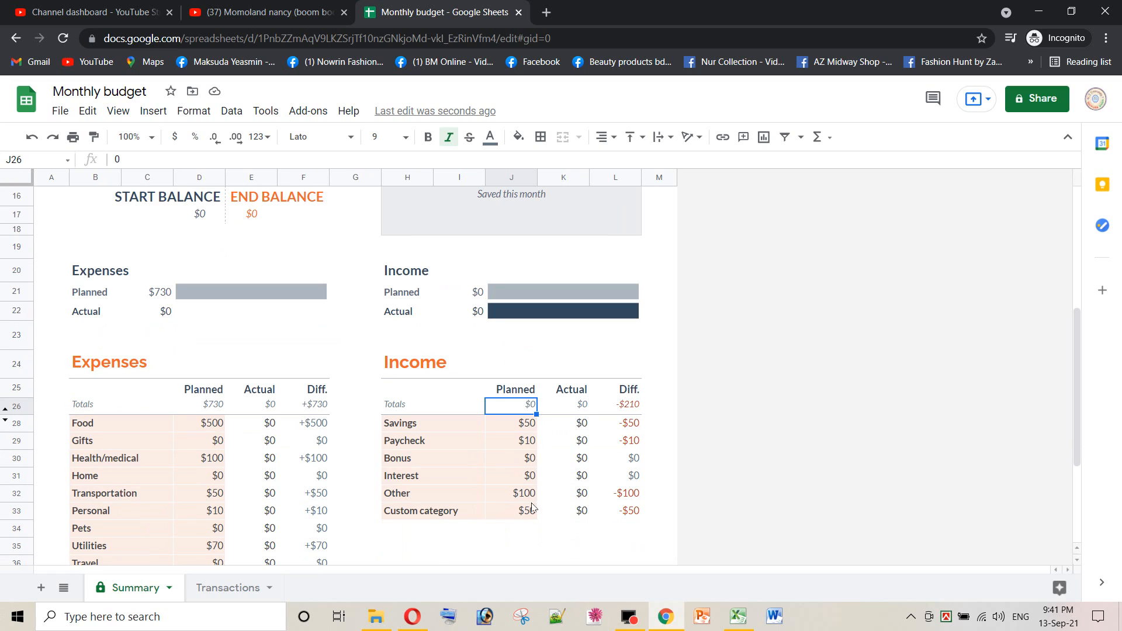
type("1000")
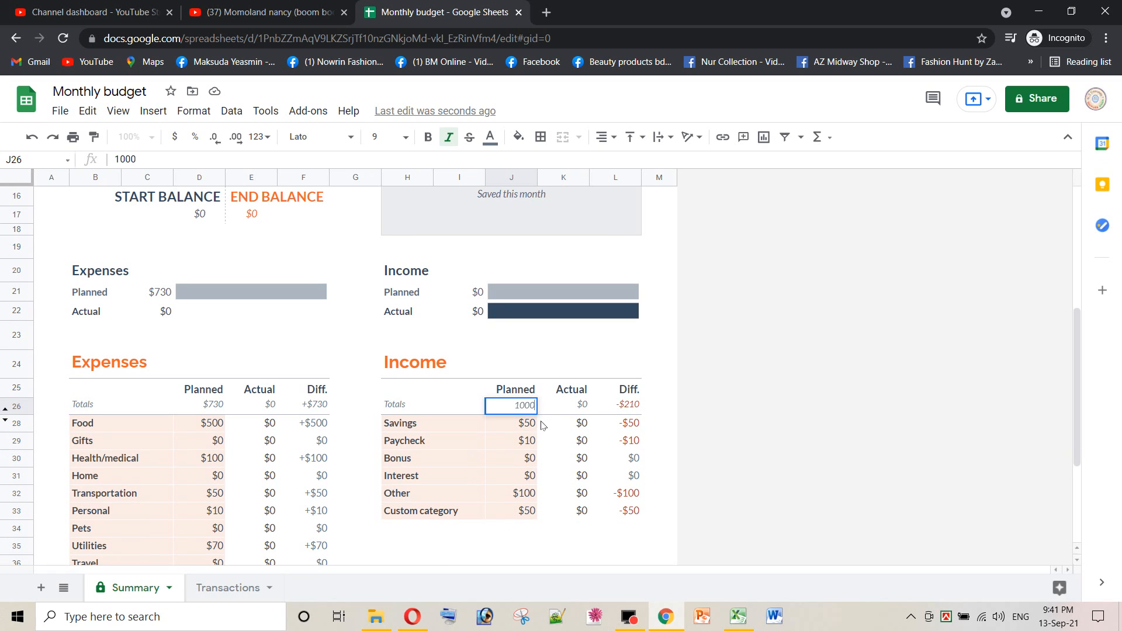
left_click(545, 428)
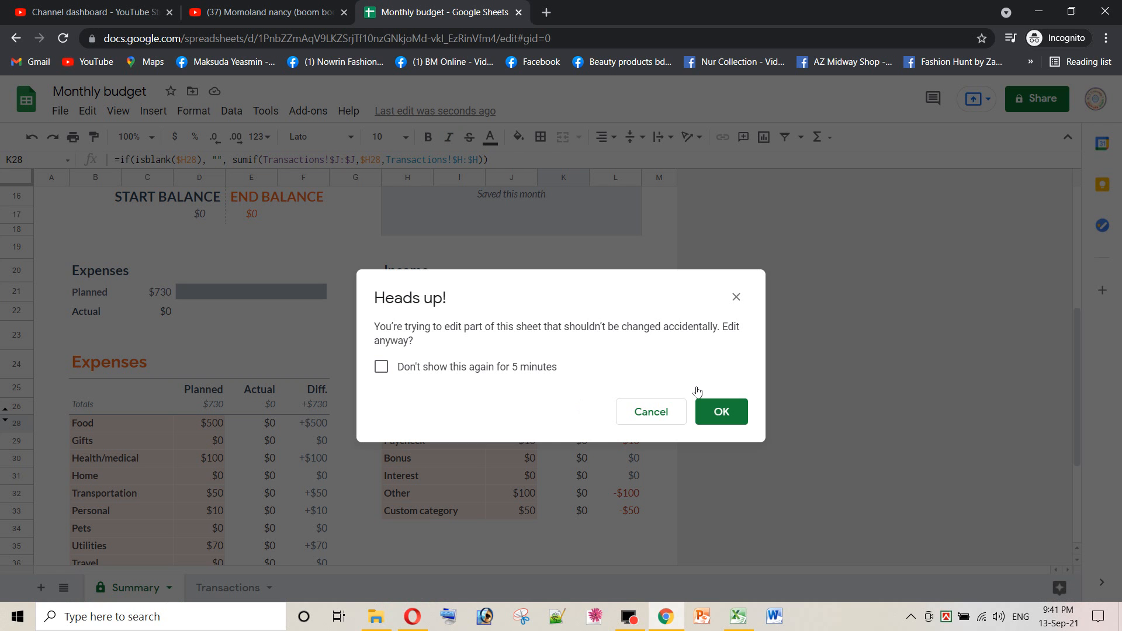
left_click(730, 412)
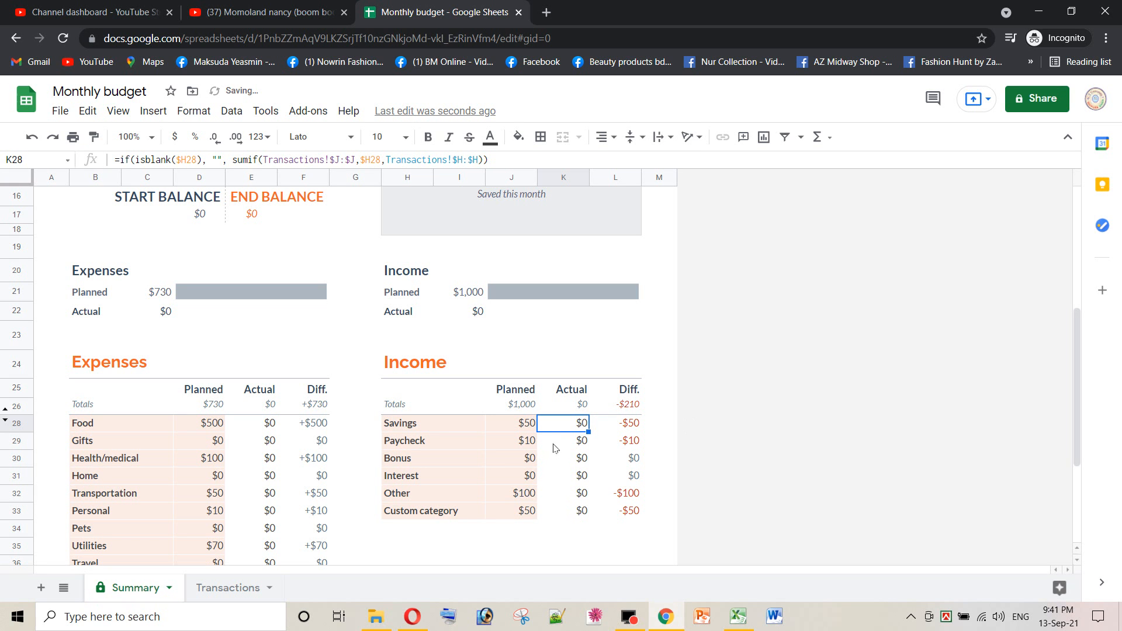
Examine the saved-this-month formula and the starting balance alongside the planned expense and income figures
scroll(485, 351, "up", 2)
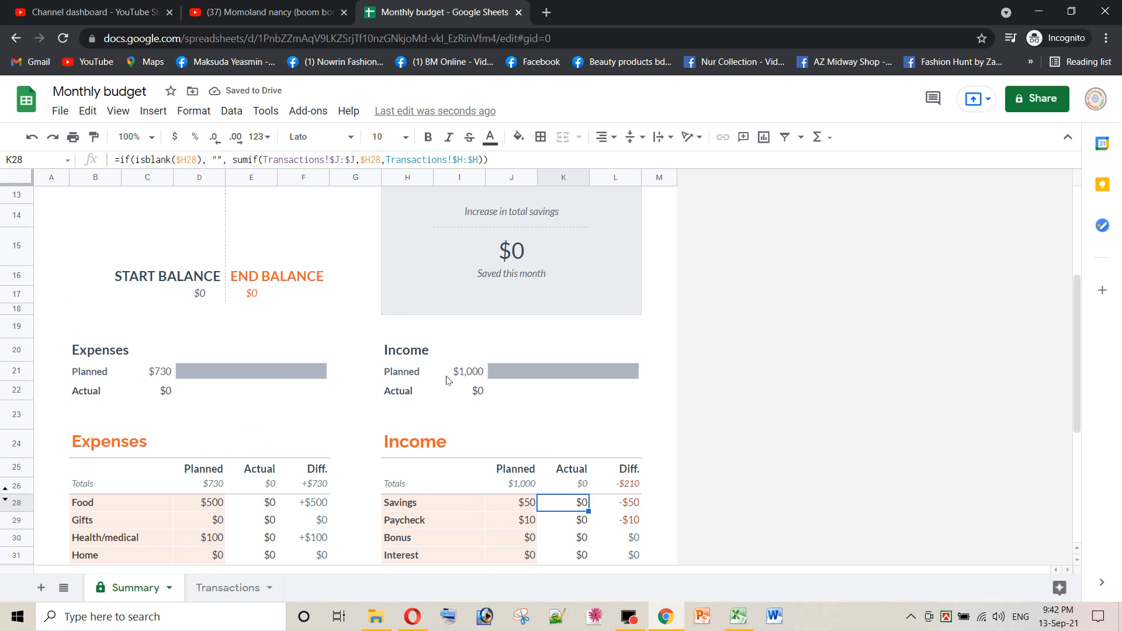
scroll(542, 384, "up", 4)
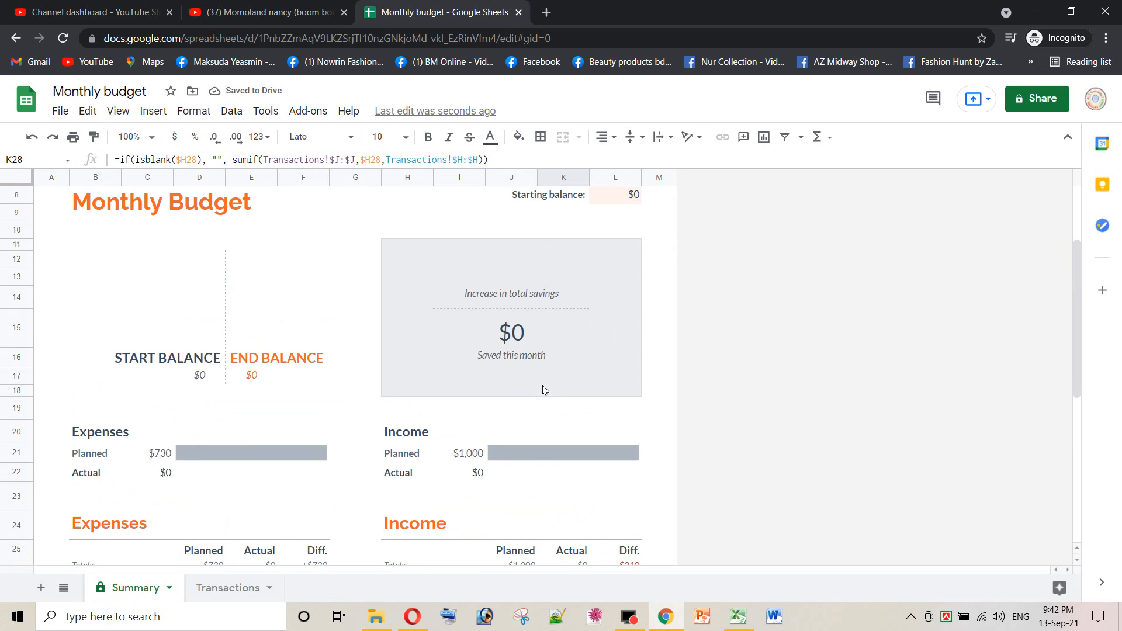
scroll(549, 379, "up", 1)
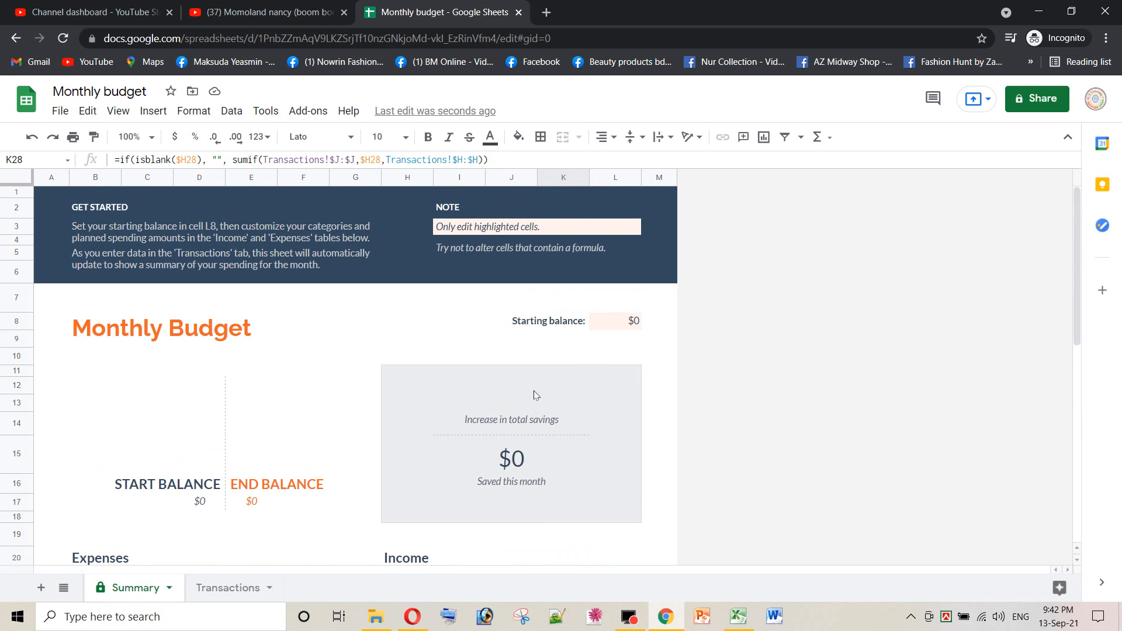
left_click(545, 453)
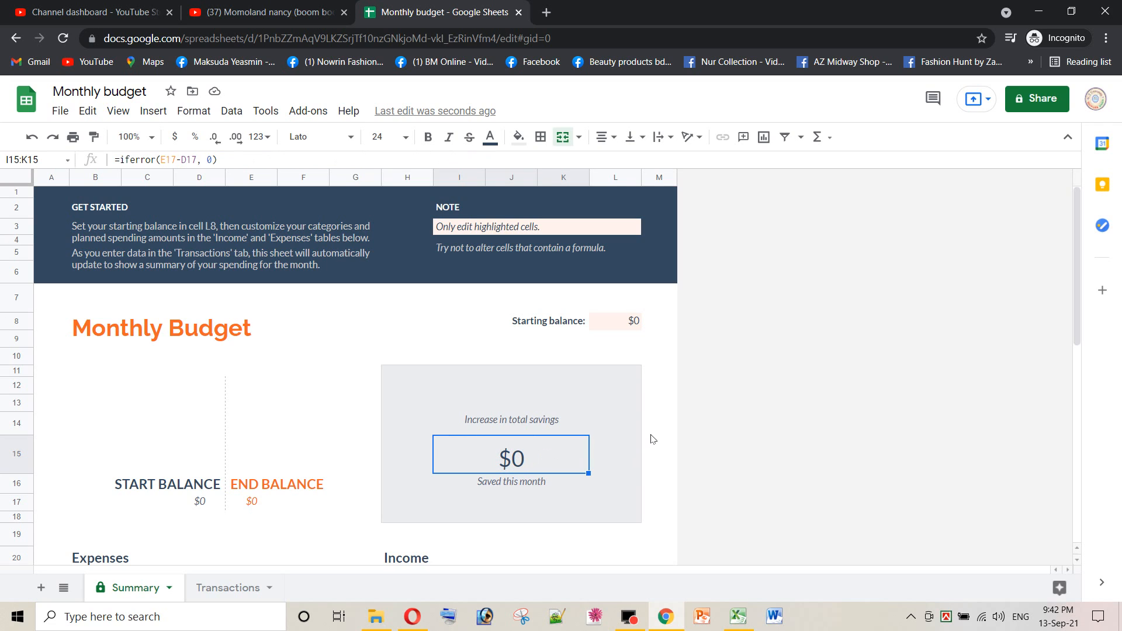
scroll(647, 401, "down", 3)
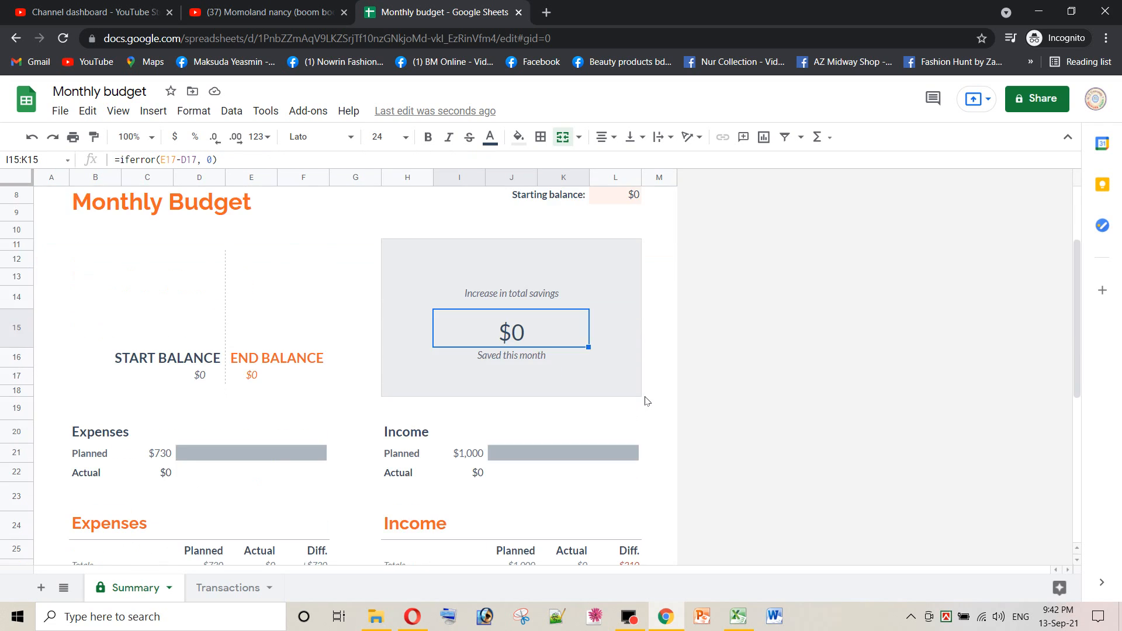
scroll(645, 399, "up", 3)
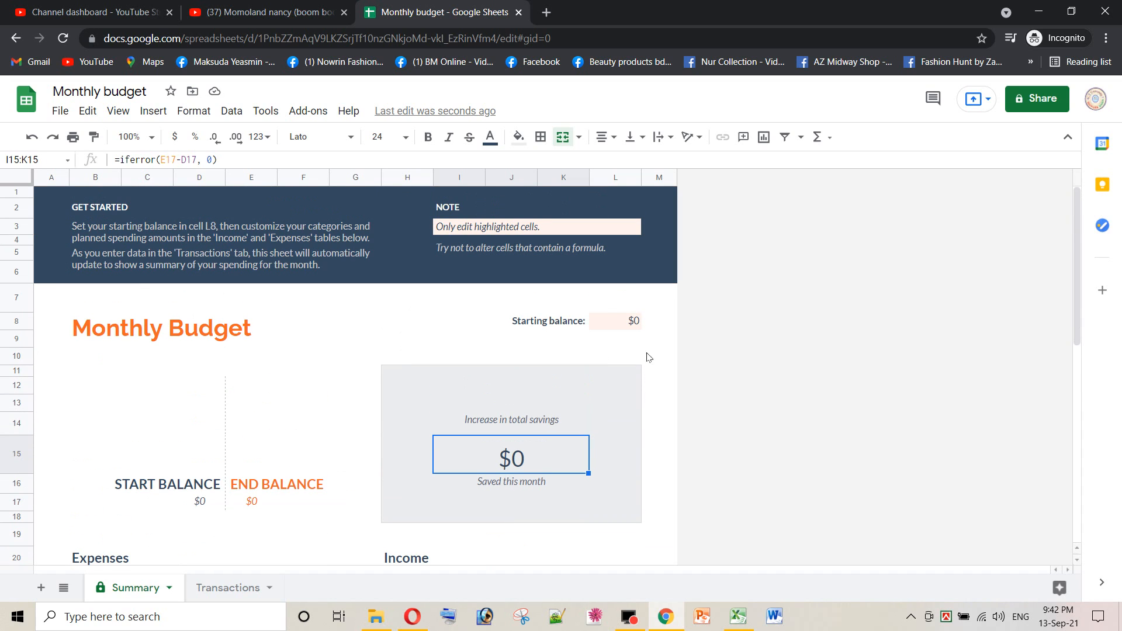
left_click(634, 321)
scroll(644, 420, "down", 1)
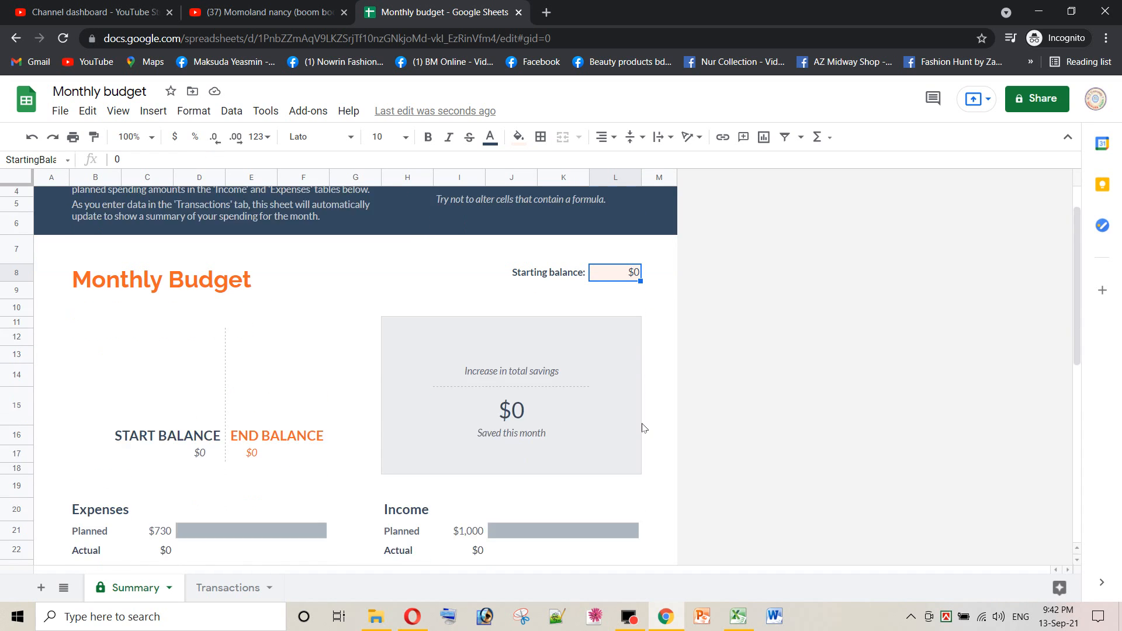
scroll(643, 427, "down", 2)
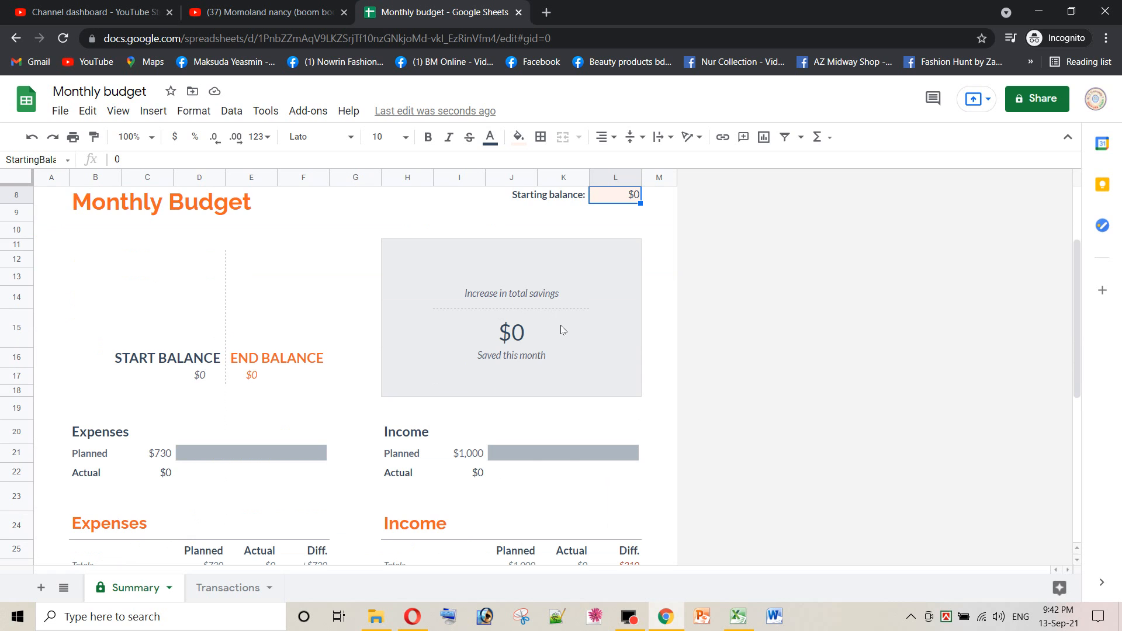
scroll(510, 367, "down", 1)
scroll(511, 374, "down", 2)
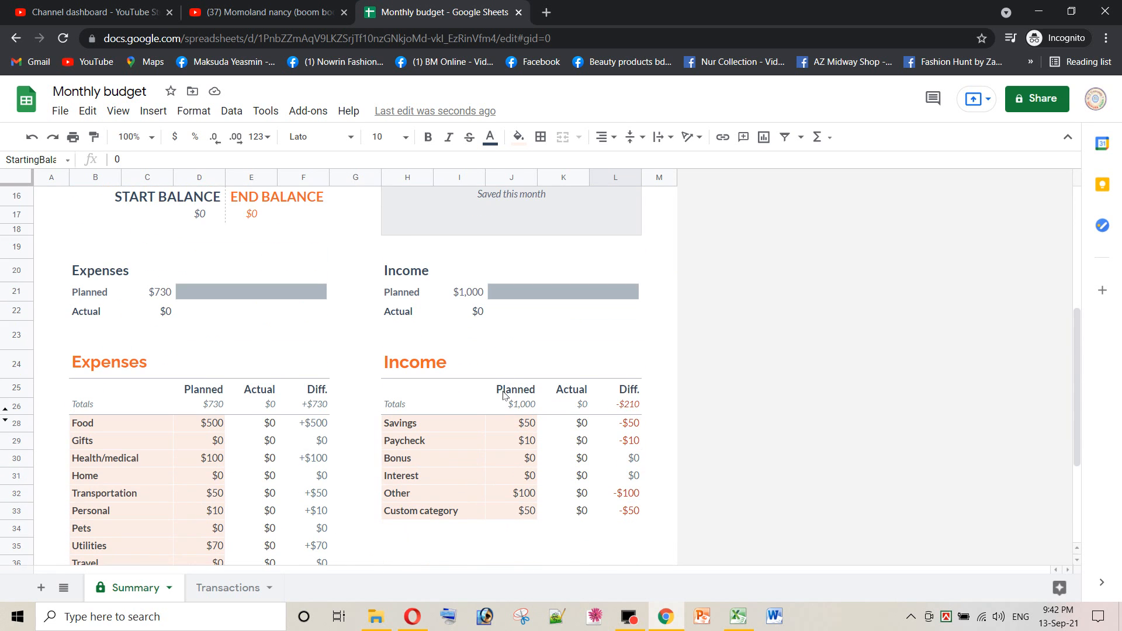
scroll(511, 390, "down", 2)
scroll(515, 439, "down", 1)
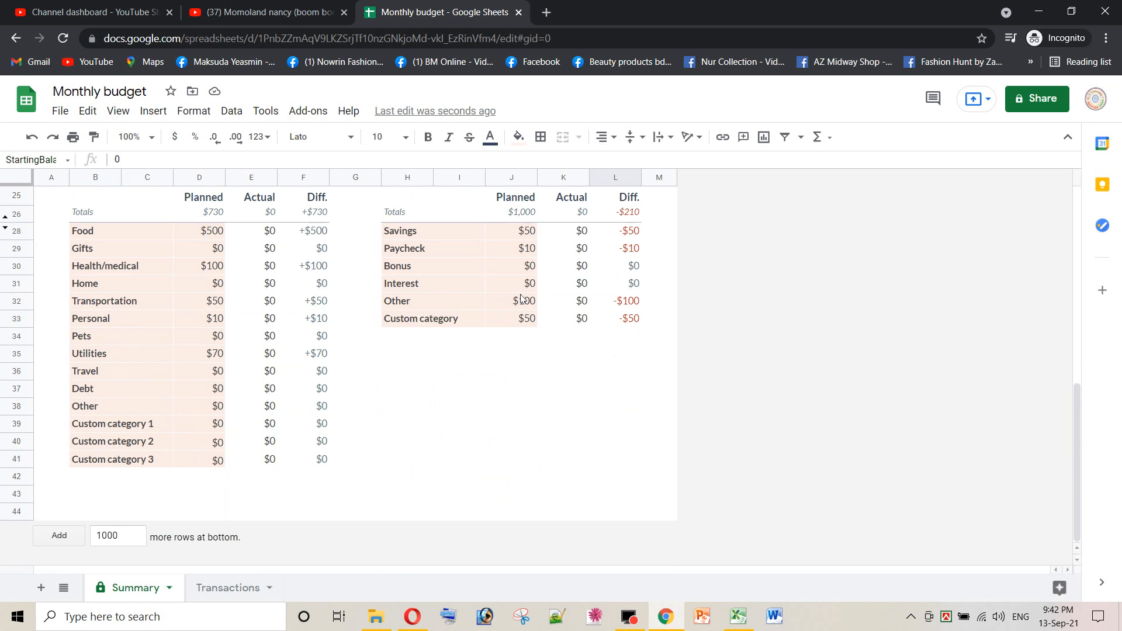
scroll(544, 459, "up", 3)
scroll(511, 405, "up", 2)
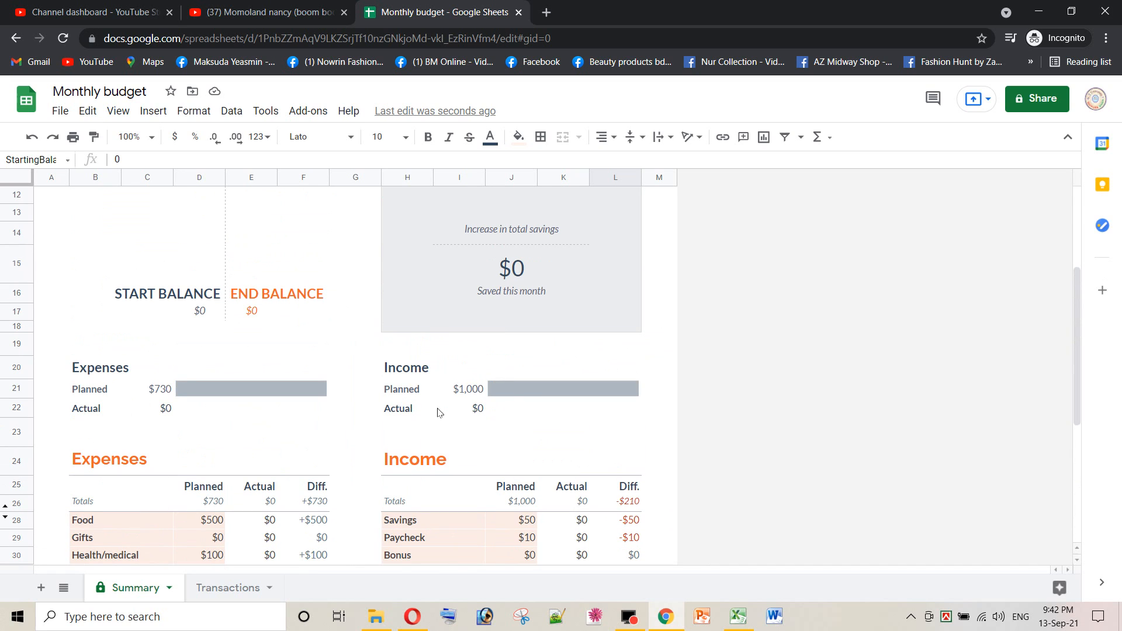
Inspect the cells for actual income, start balance and end balance, plus the starting balance input cell
left_click(480, 408)
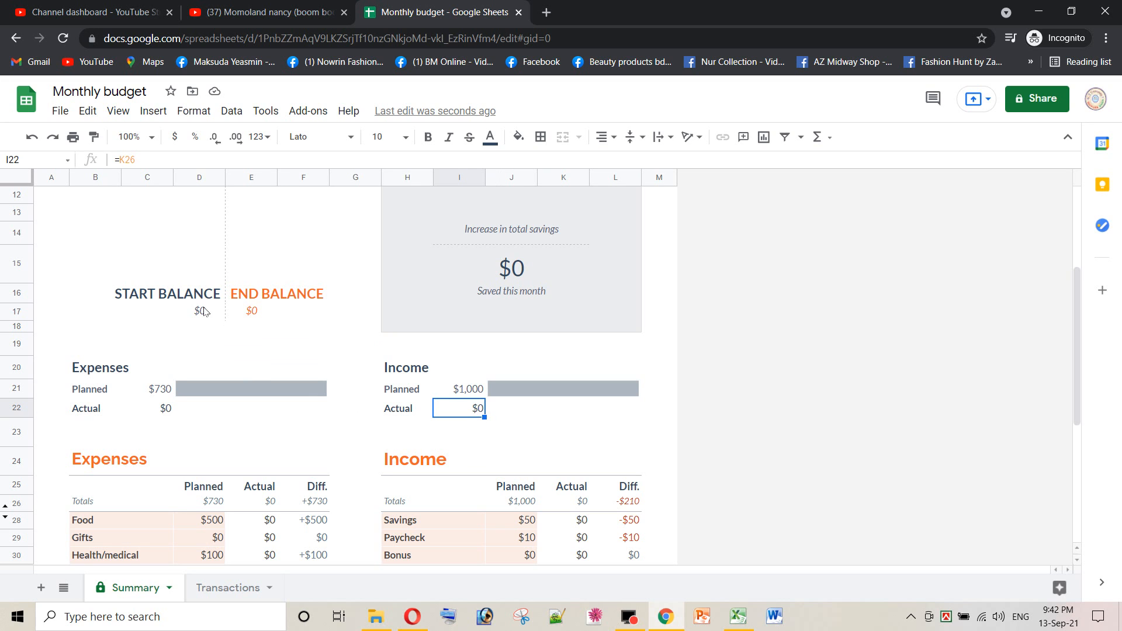
left_click(201, 310)
left_click(259, 315)
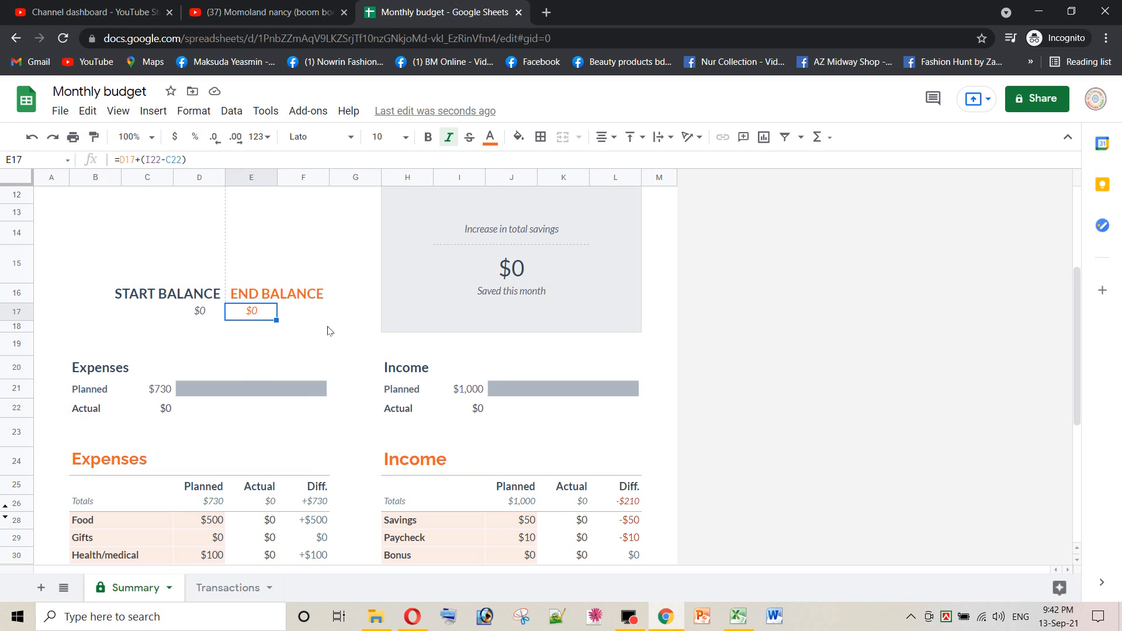
scroll(377, 337, "up", 3)
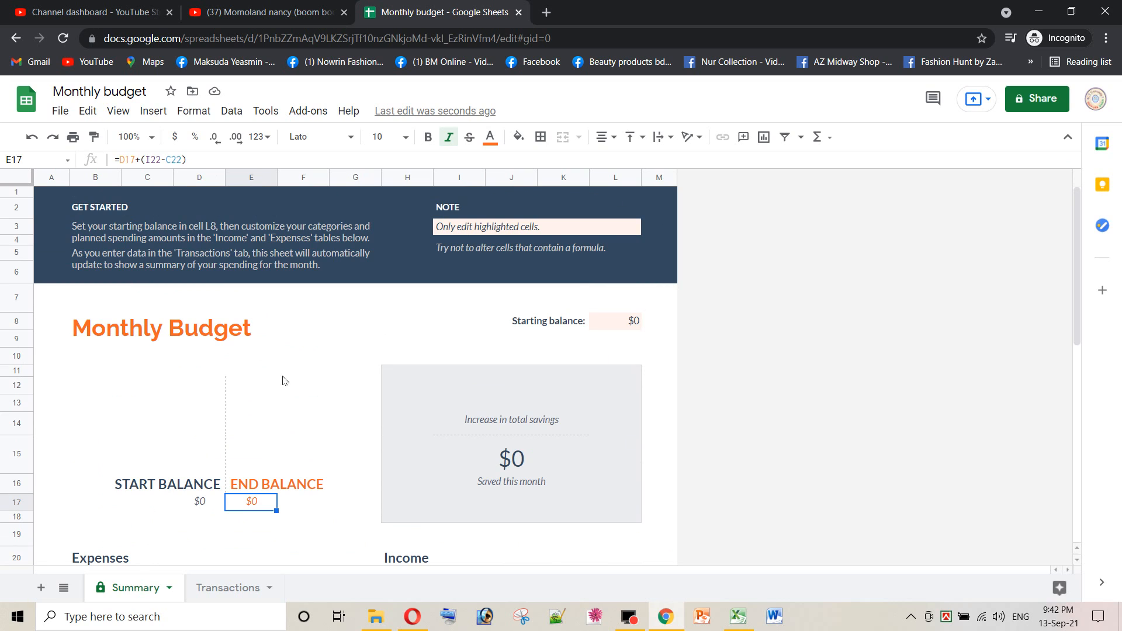
left_click(241, 420)
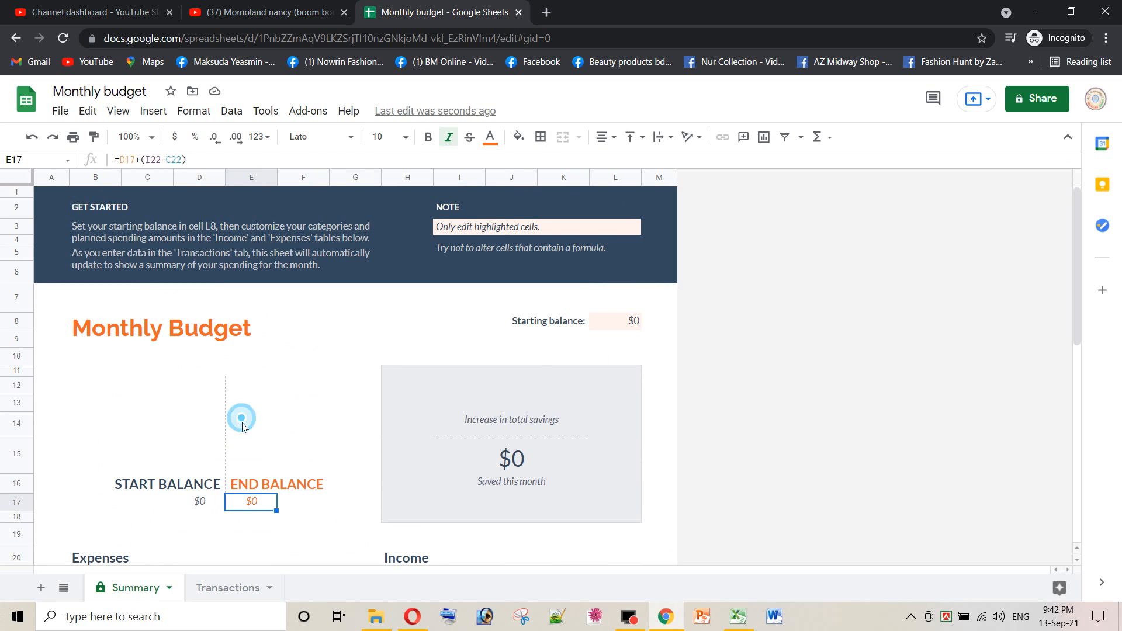
left_click(636, 323)
scroll(452, 402, "down", 2)
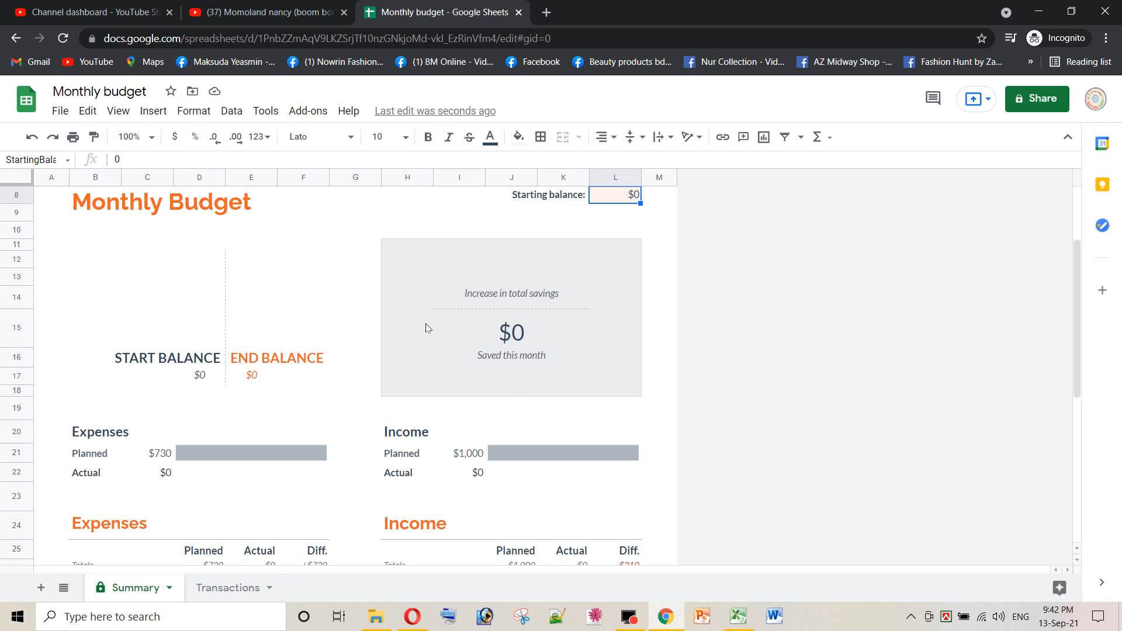
Replace the saved-this-month formula with =I21-C21, planned income minus planned expenses, allowing the protected cell to be changed
left_click(546, 295)
left_click(524, 336)
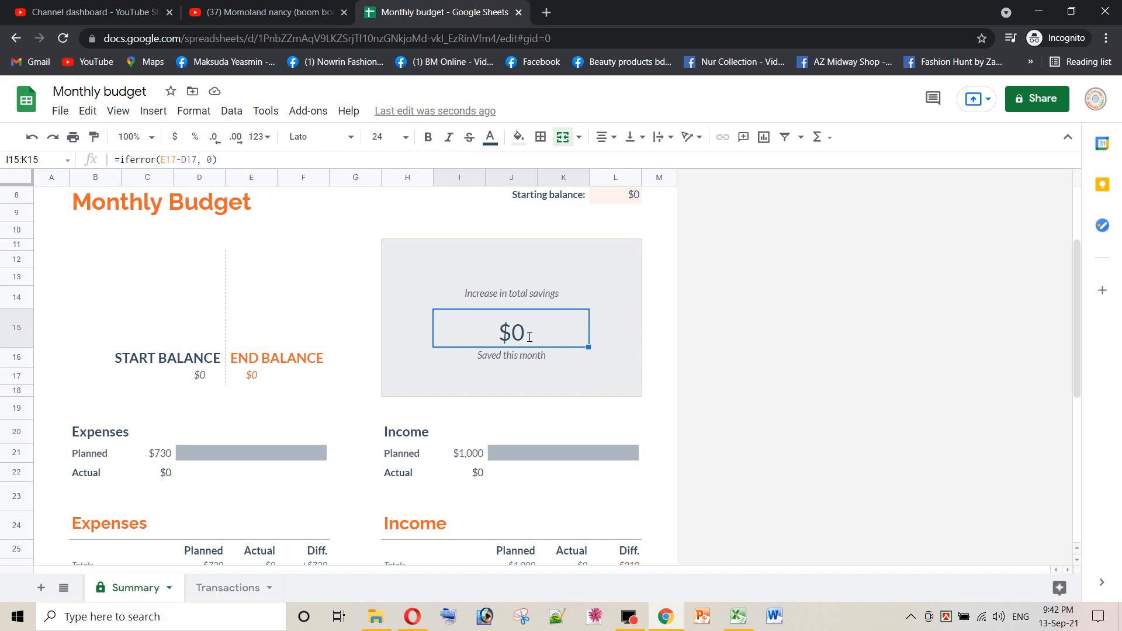
type("=")
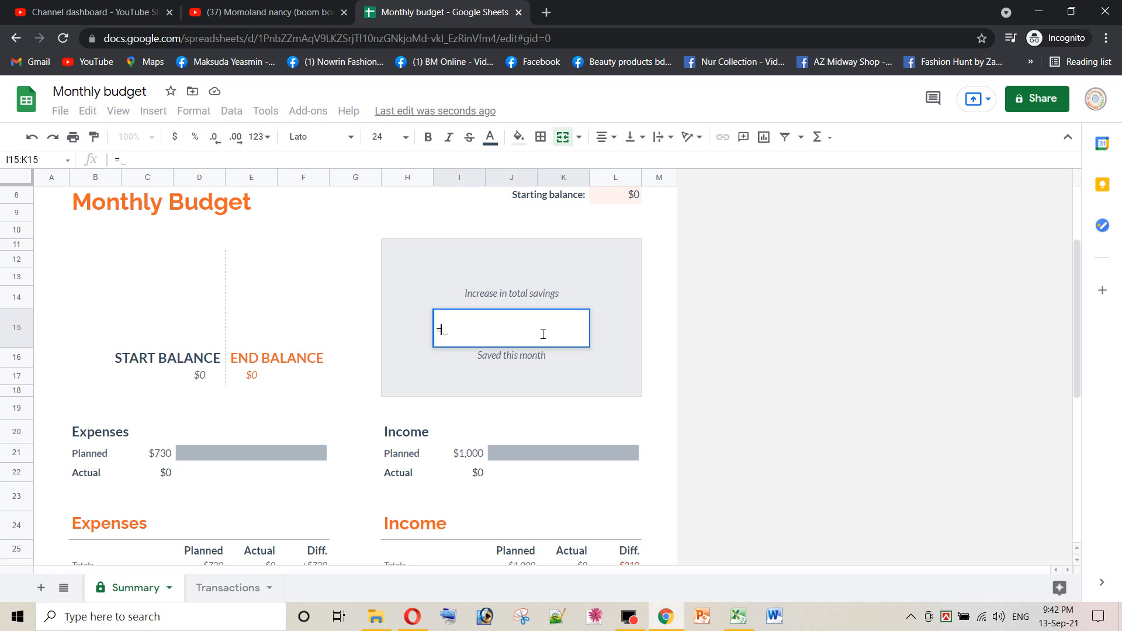
scroll(566, 436, "down", 3)
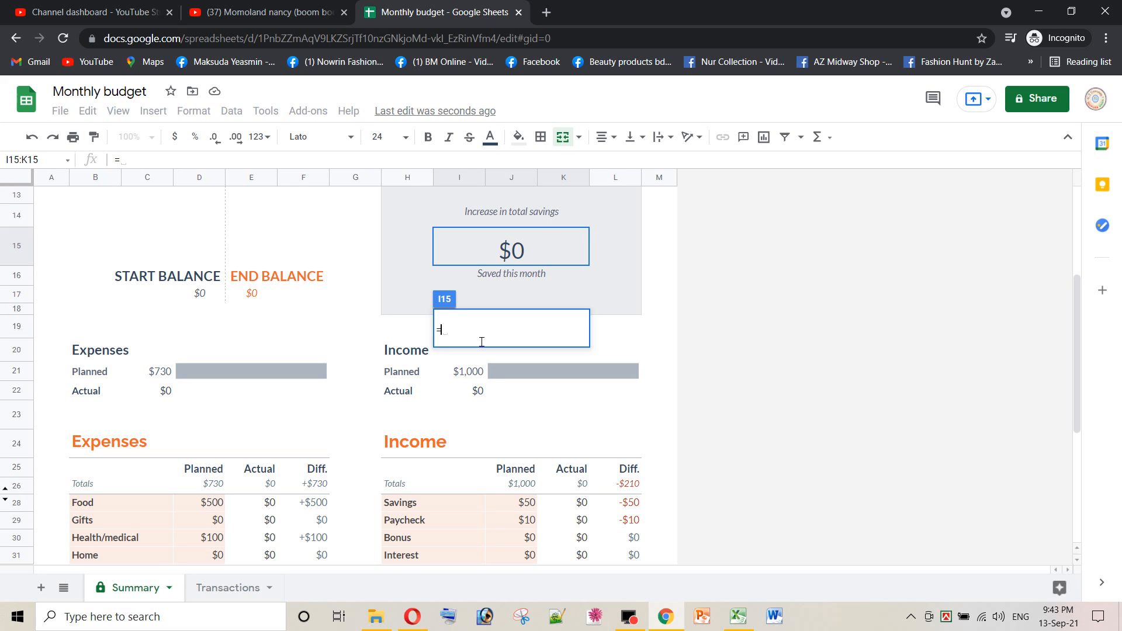
left_click(467, 375)
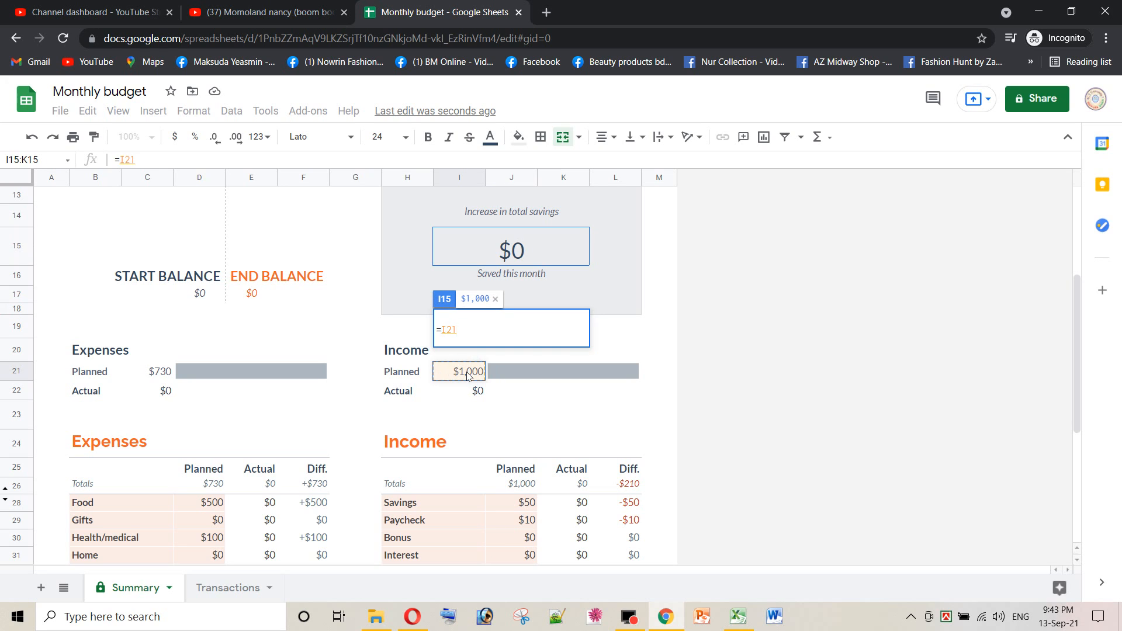
type("-")
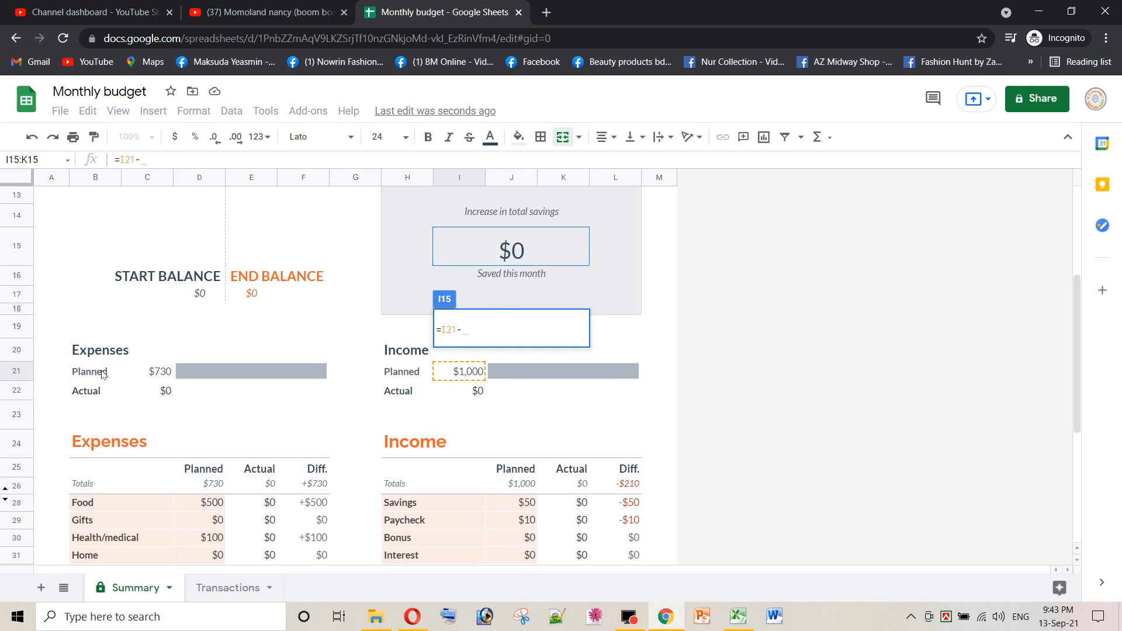
left_click(161, 375)
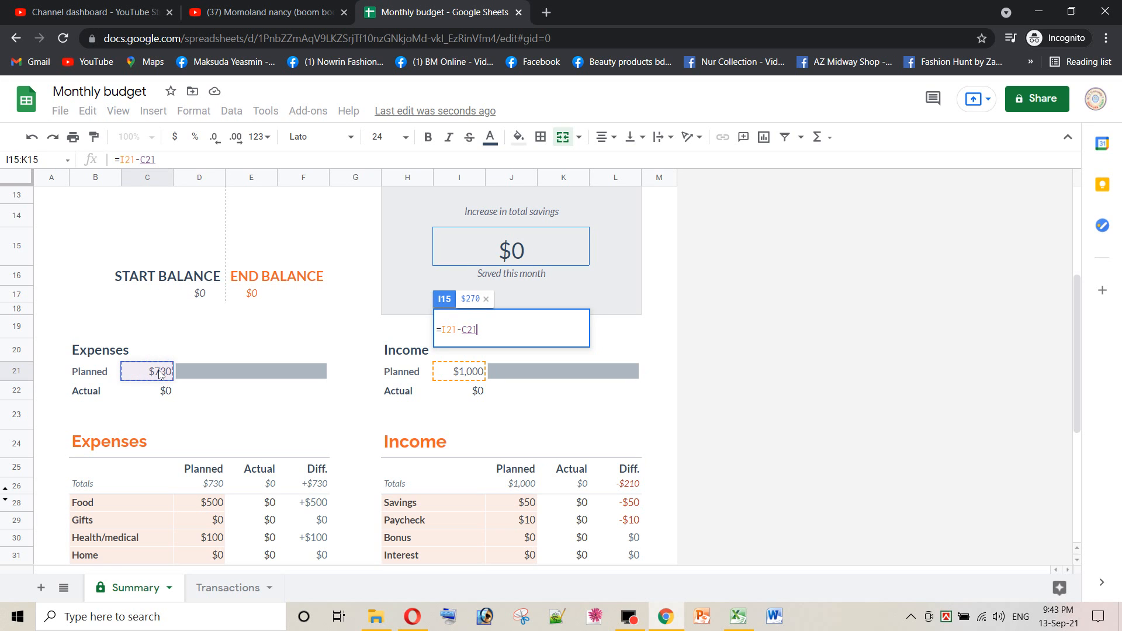
key("Return")
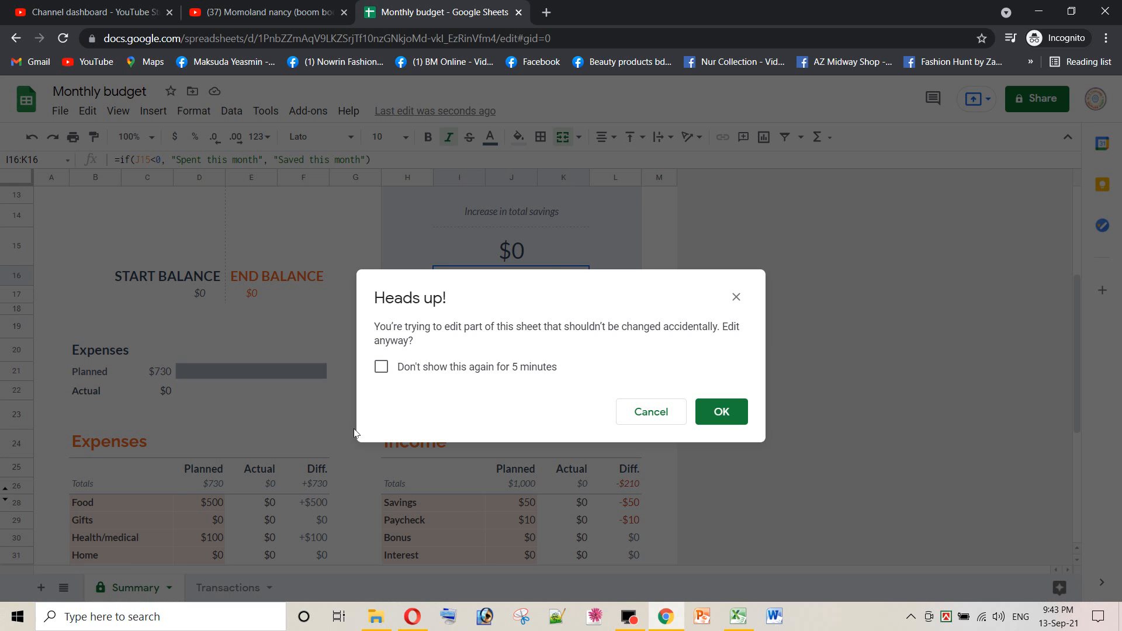
left_click(725, 412)
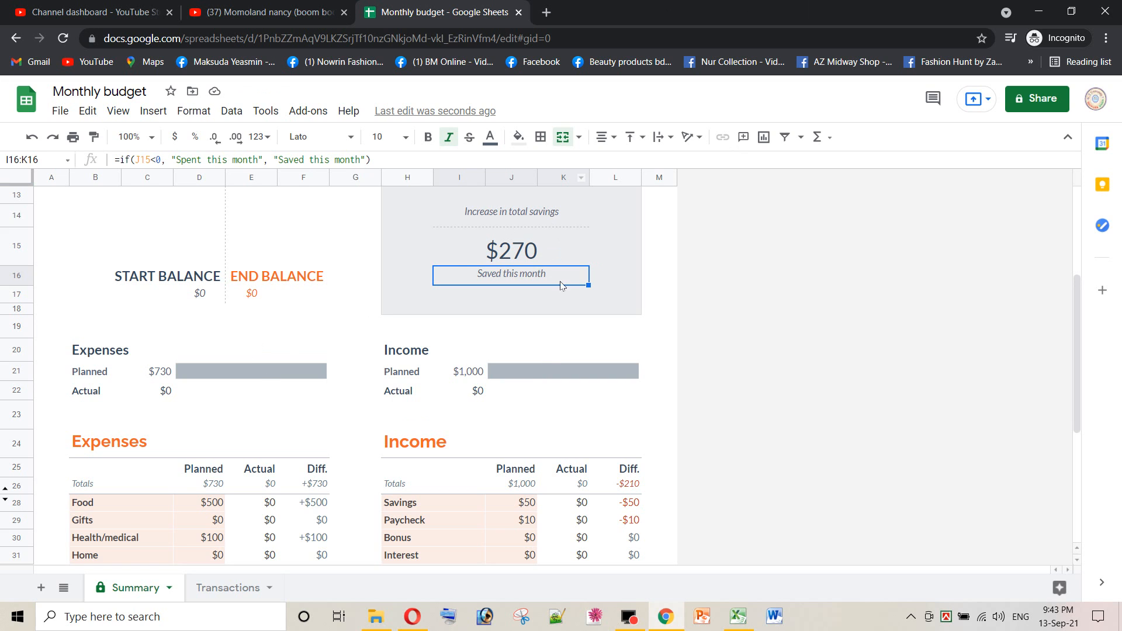
Review the savings summary and check the formula behind the actual amount in the Income summary
scroll(374, 350, "up", 1)
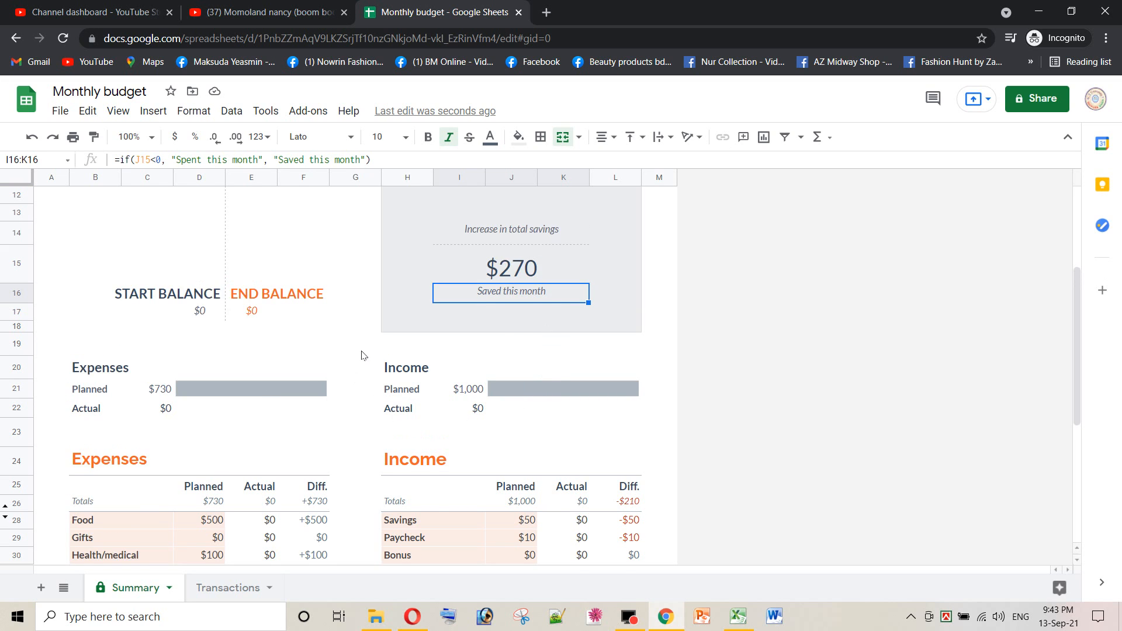
scroll(394, 349, "up", 1)
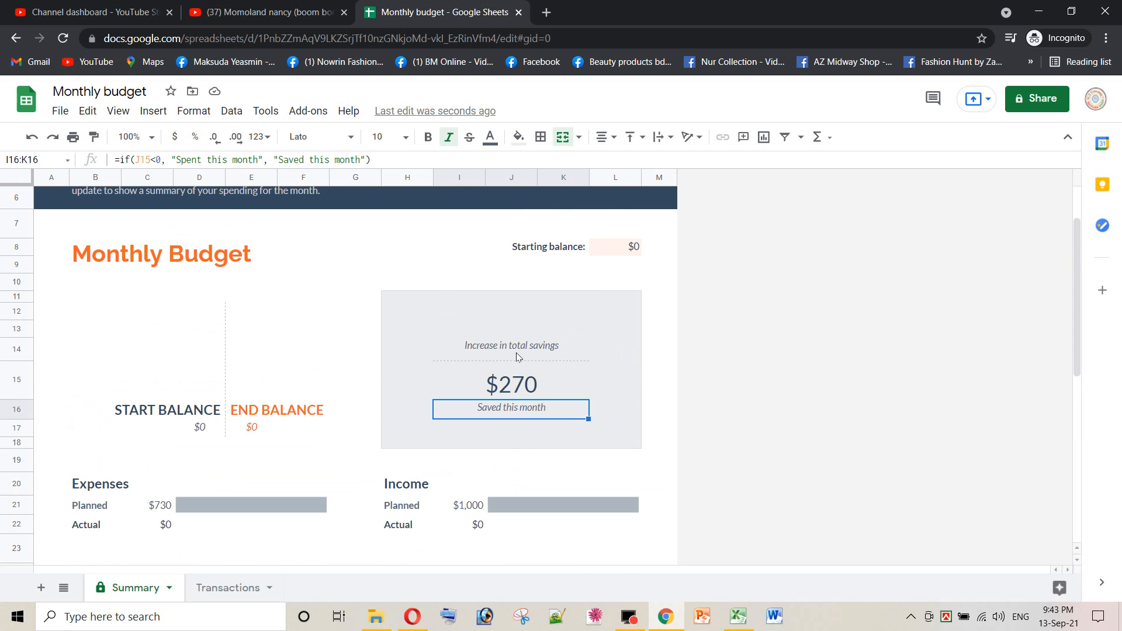
scroll(516, 357, "down", 3)
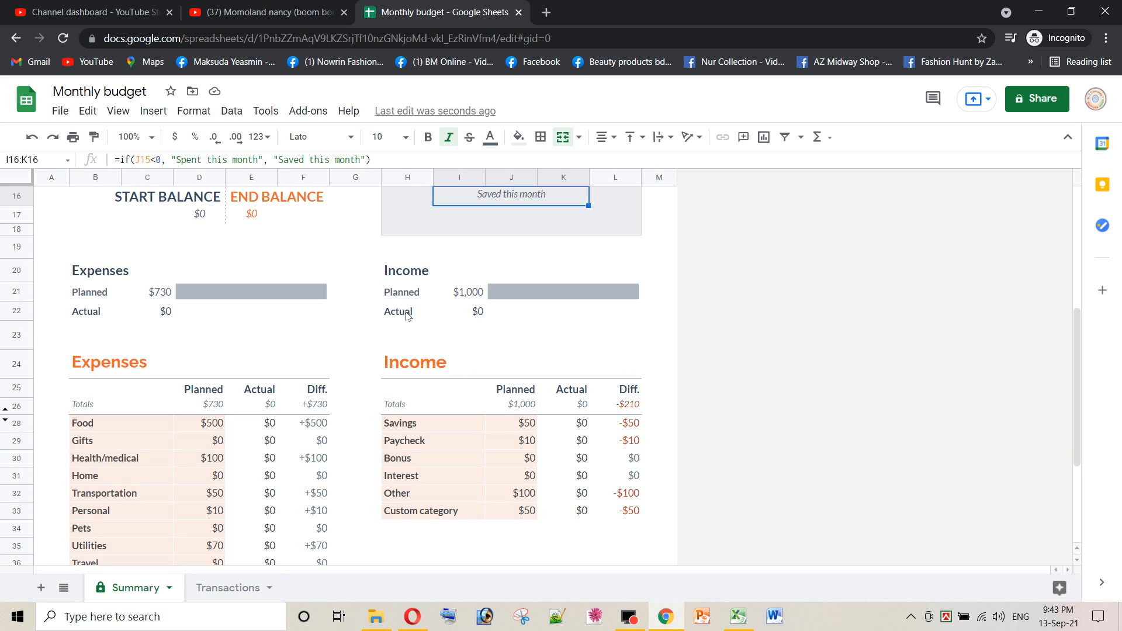
left_click(482, 314)
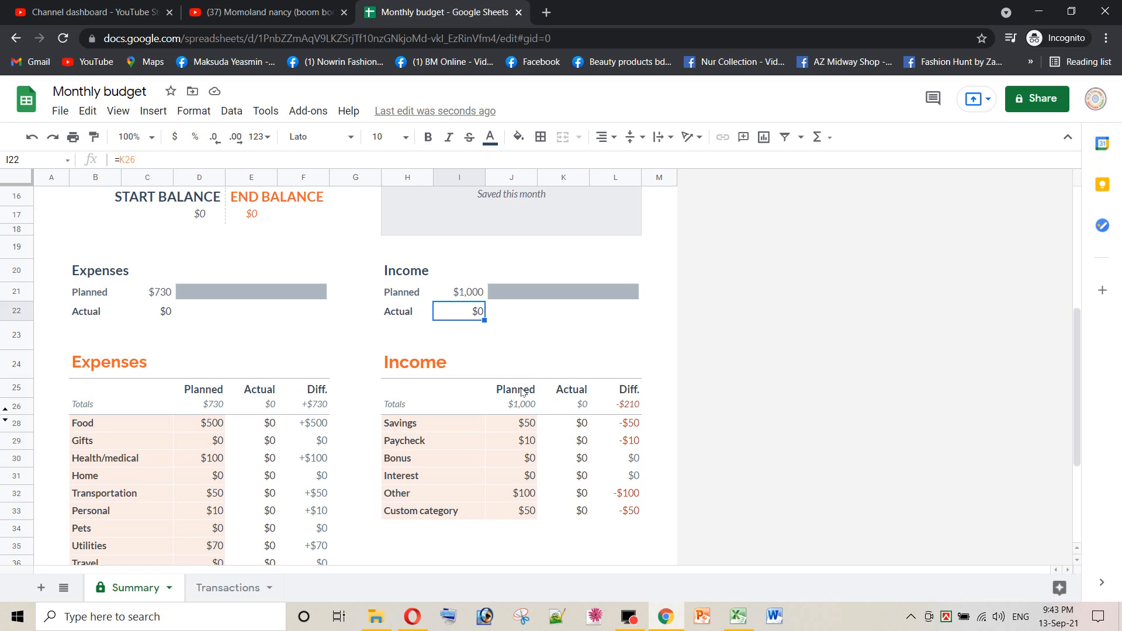
Replace the actual income formula in I22 with =sum(J26:J33), allowing the protected cell to be changed
type("=aum")
key("BackSpace")
key("BackSpace")
key("BackSpace")
type("s")
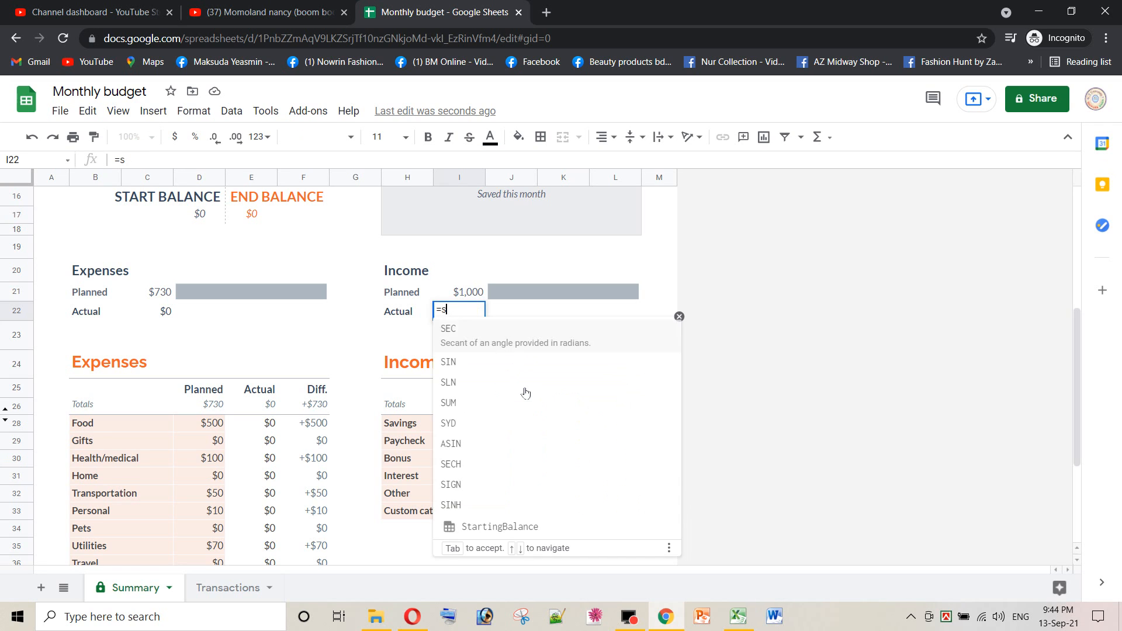
type("um")
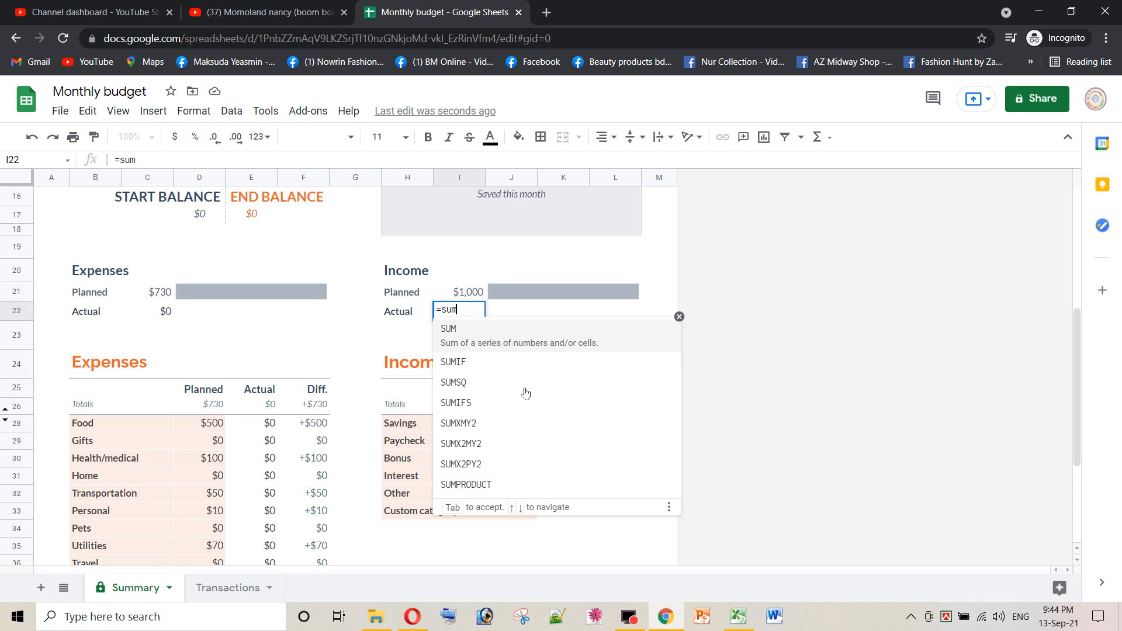
type("(")
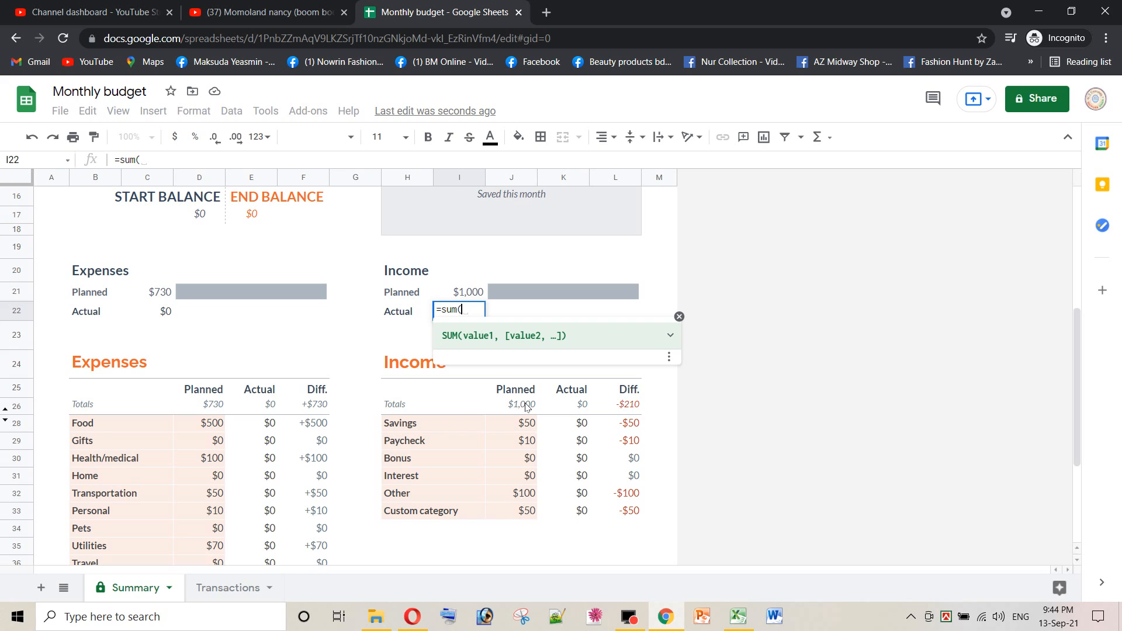
left_click_drag(527, 407, 533, 503)
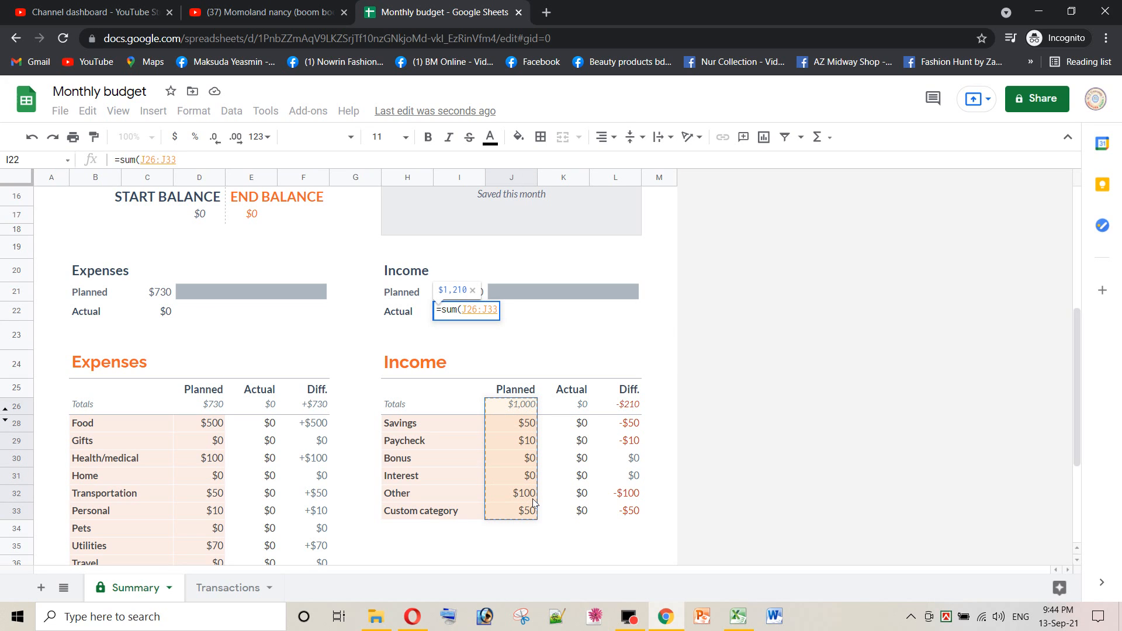
key("Return")
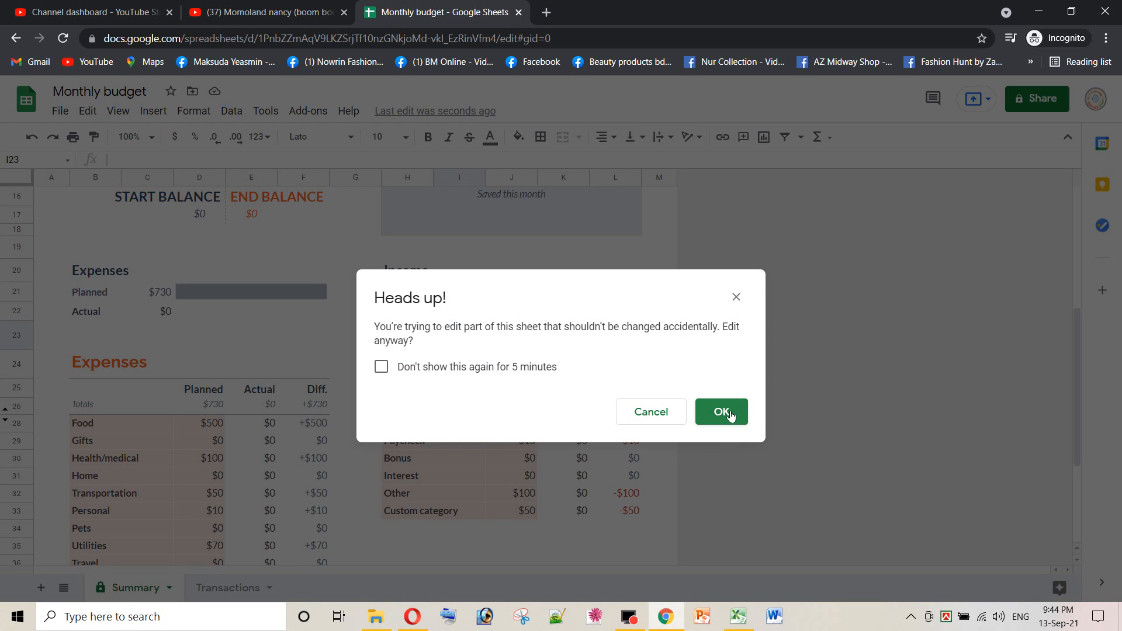
left_click(724, 412)
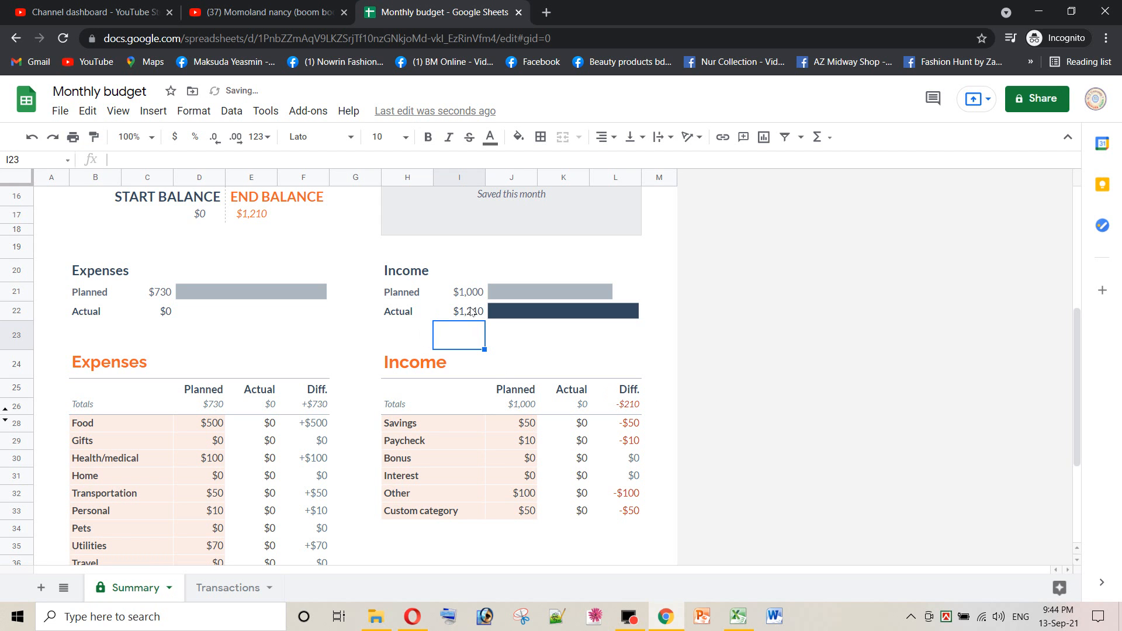
left_click(471, 311)
Clear the saved-this-month formula from the savings summary, allowing the protected cell to be changed
scroll(216, 316, "up", 3)
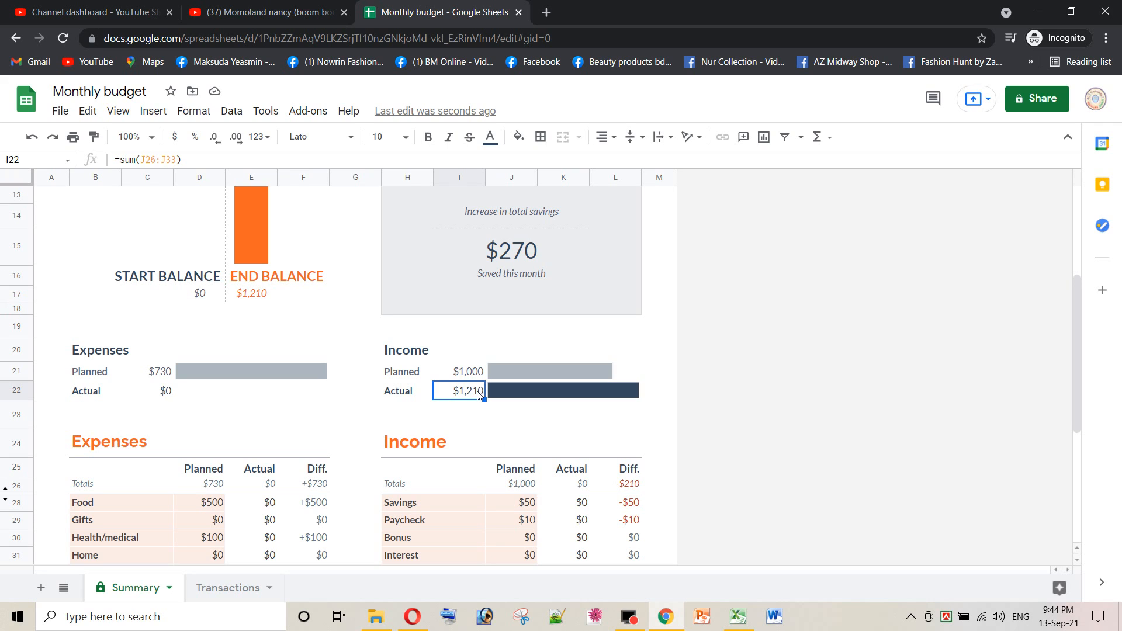
left_click(516, 257)
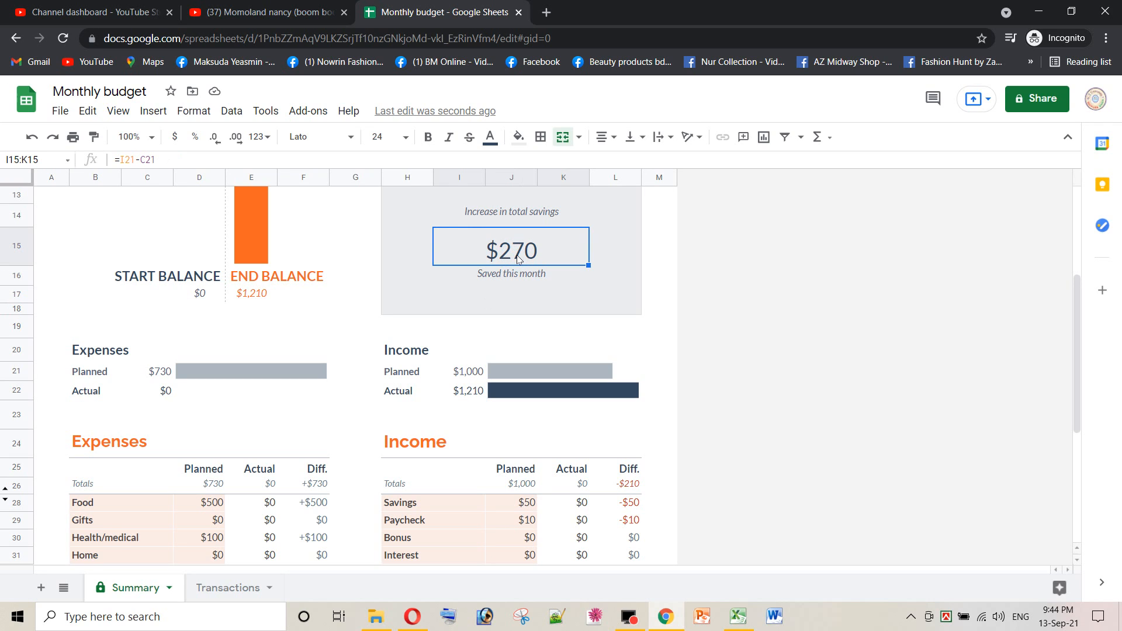
double_click(518, 258)
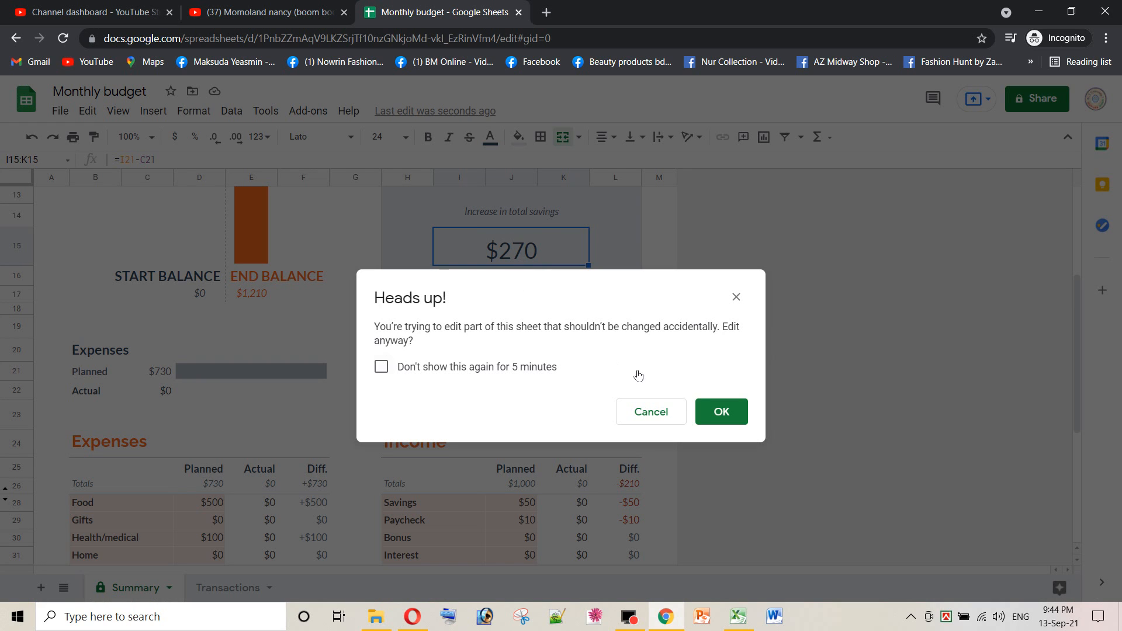
left_click(733, 411)
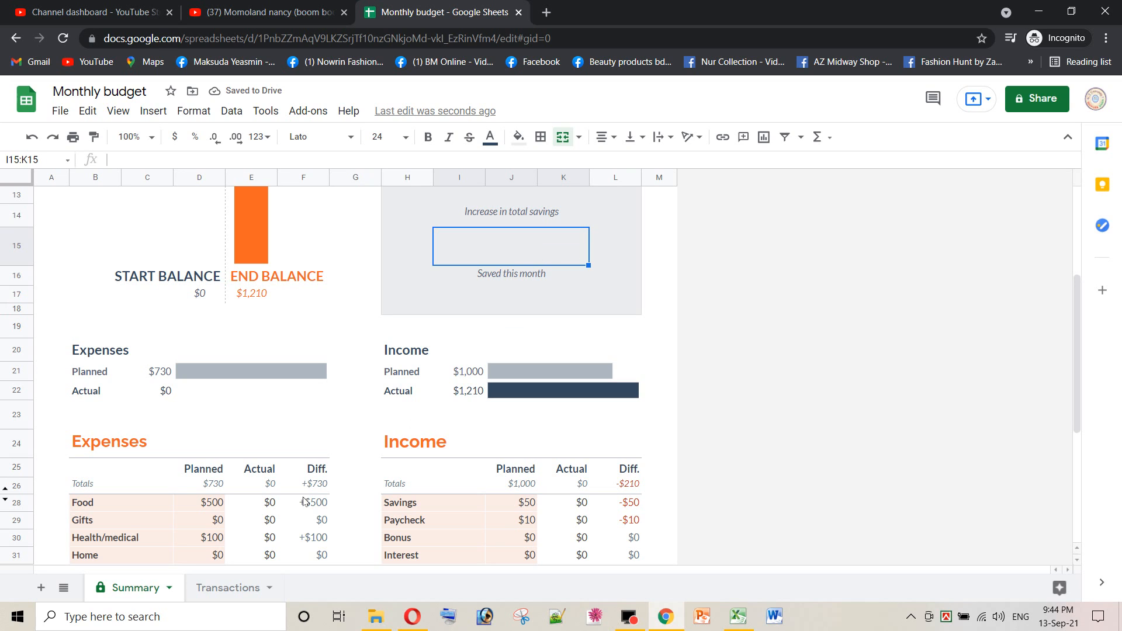
Set the planned Debt amount in the Expenses table to 50
scroll(228, 487, "down", 1)
scroll(229, 487, "down", 2)
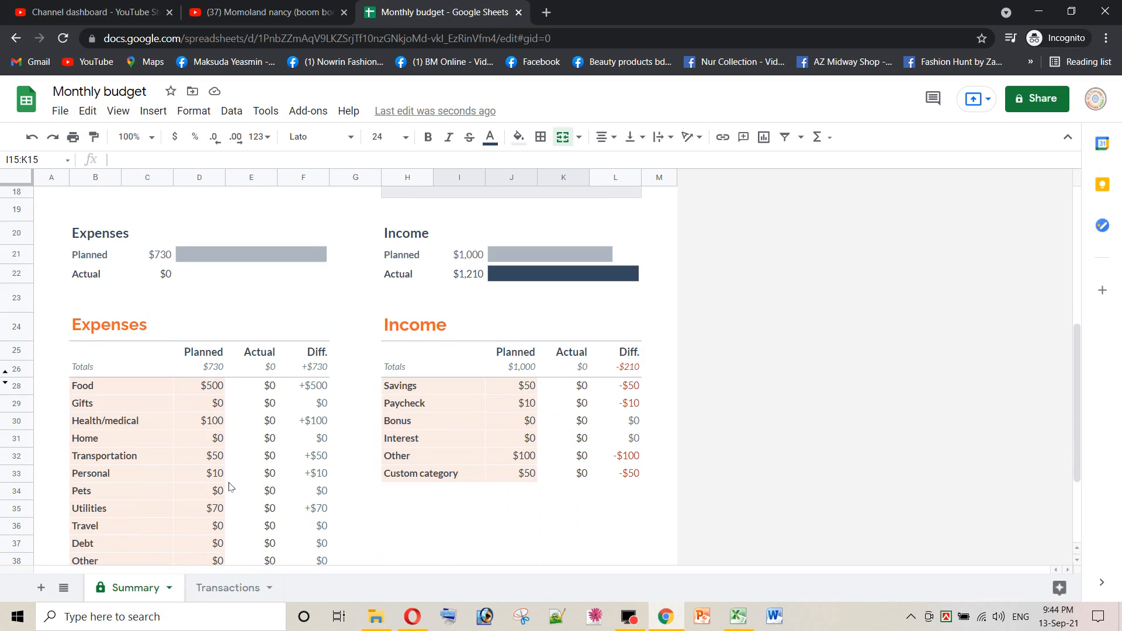
scroll(229, 487, "down", 3)
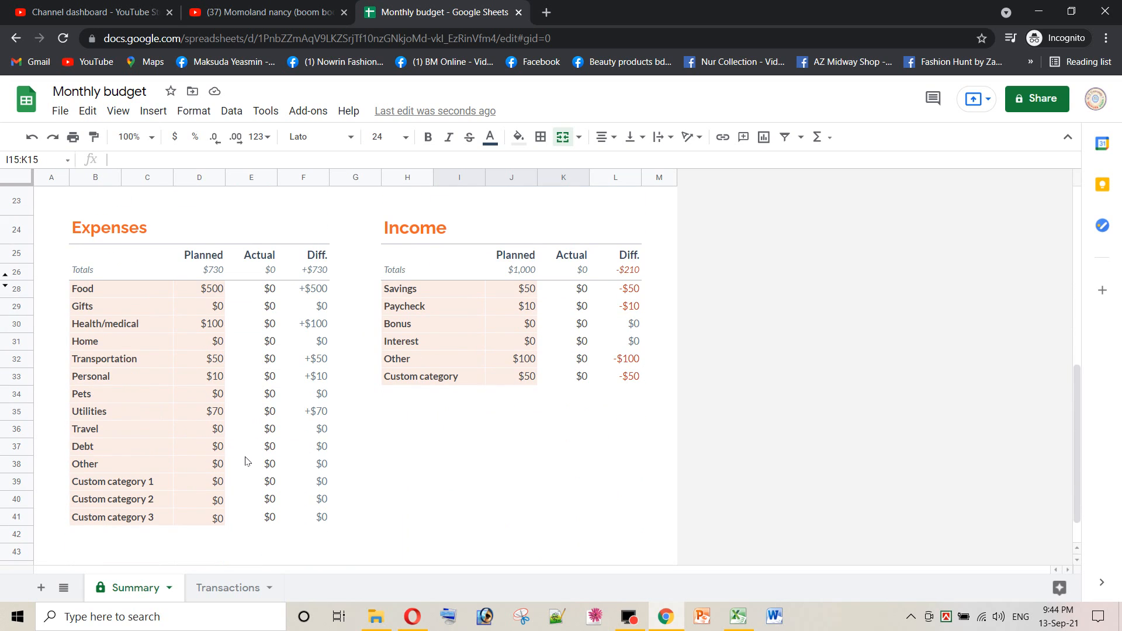
left_click(221, 447)
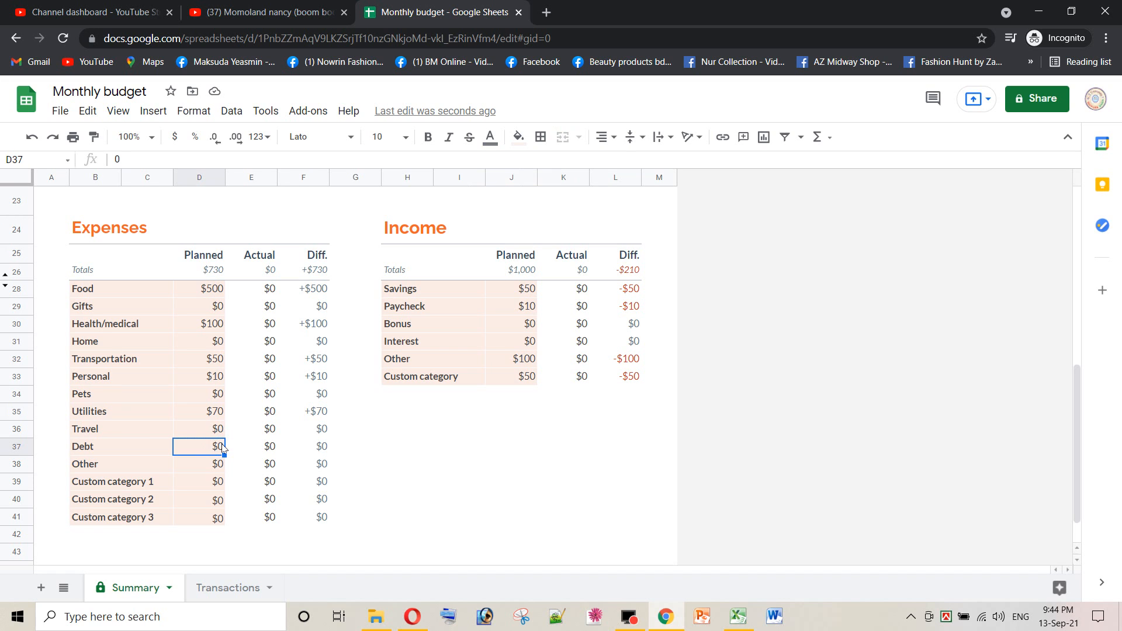
scroll(251, 367, "up", 5)
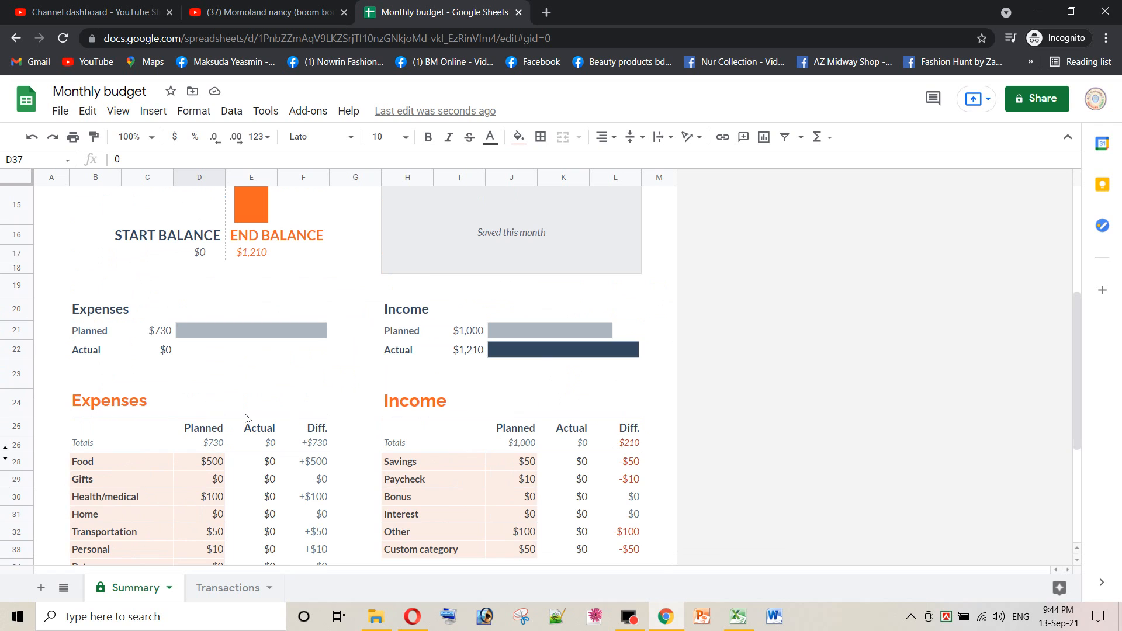
scroll(246, 418, "down", 2)
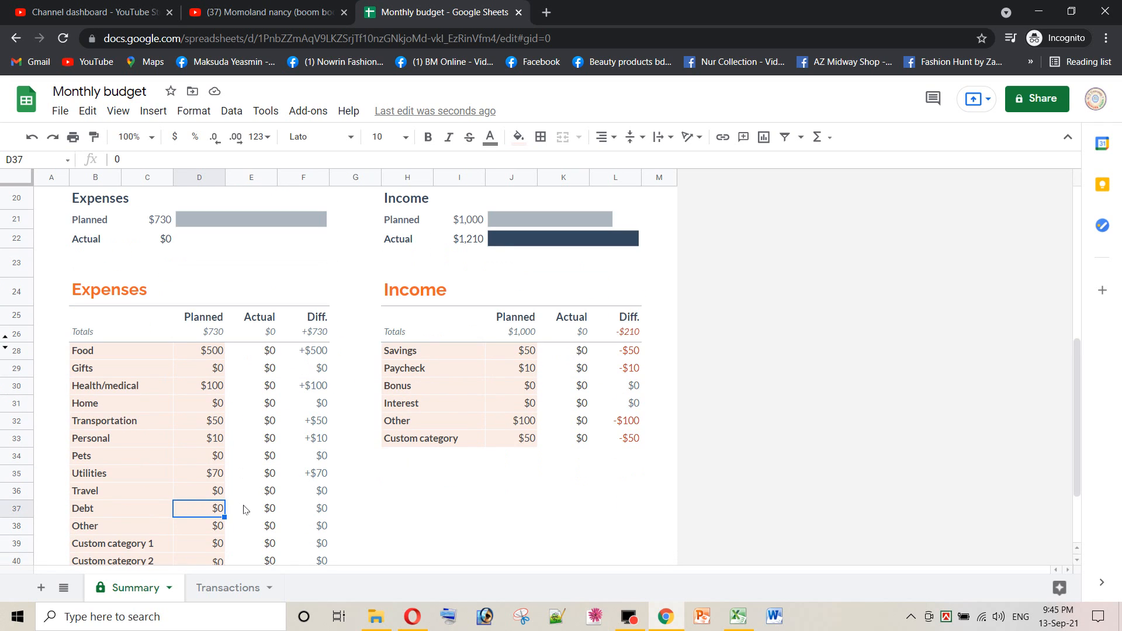
type("500")
key("BackSpace")
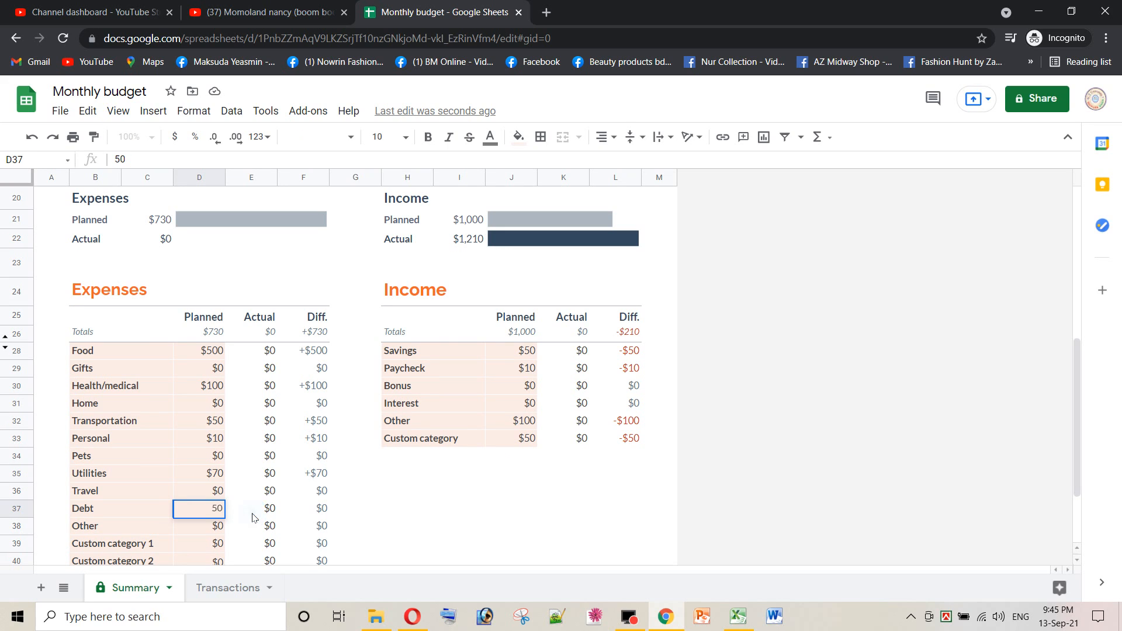
left_click(247, 517)
left_click(218, 512)
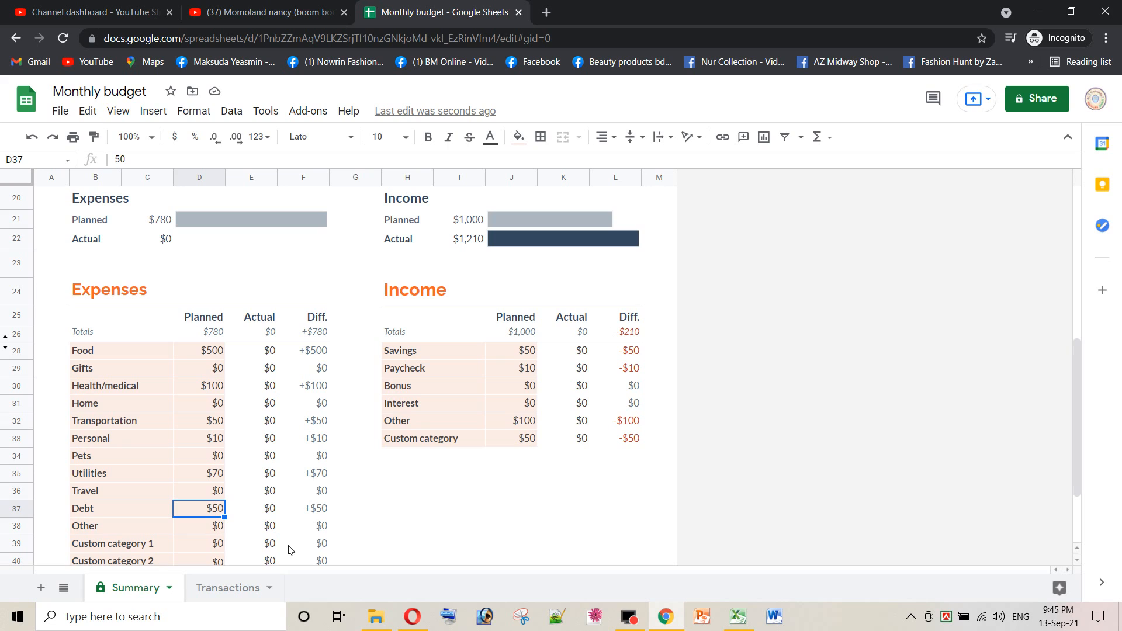
Replace the actual expenses bar formula in D22 with =C21-D37, planned expenses minus debt, allowing the protected cell to be changed
left_click(201, 240)
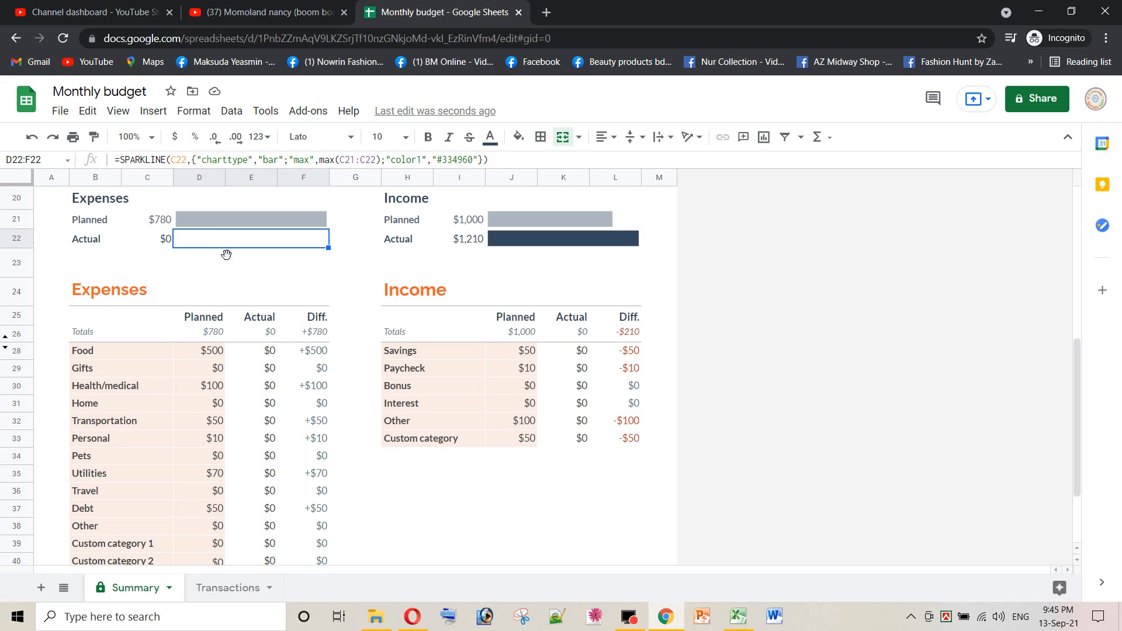
type("=")
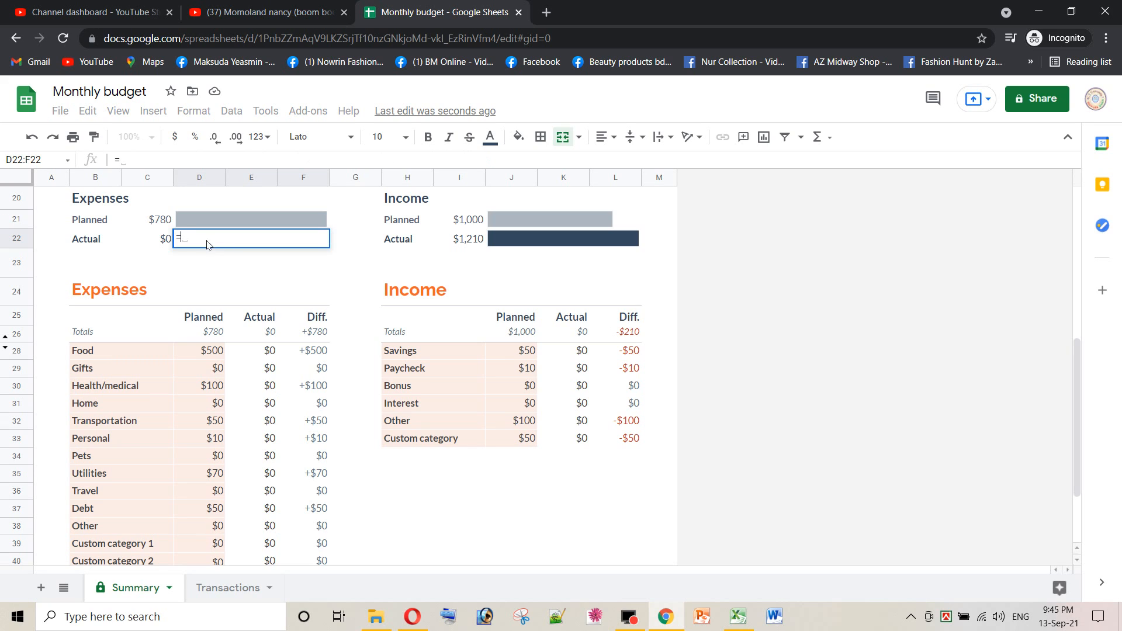
left_click(166, 221)
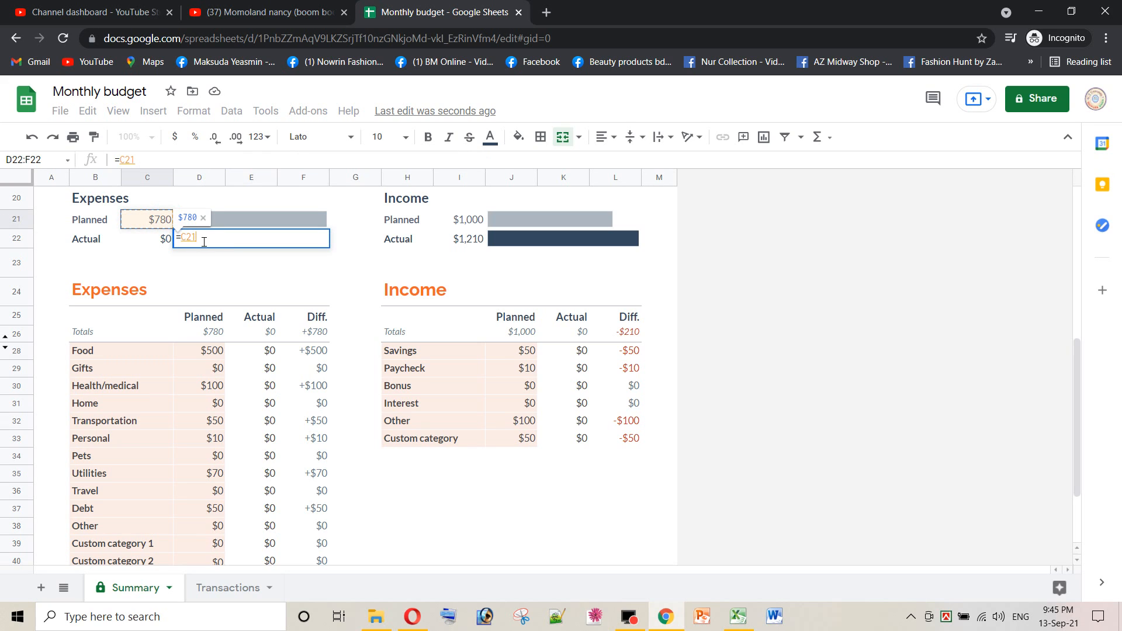
type("-")
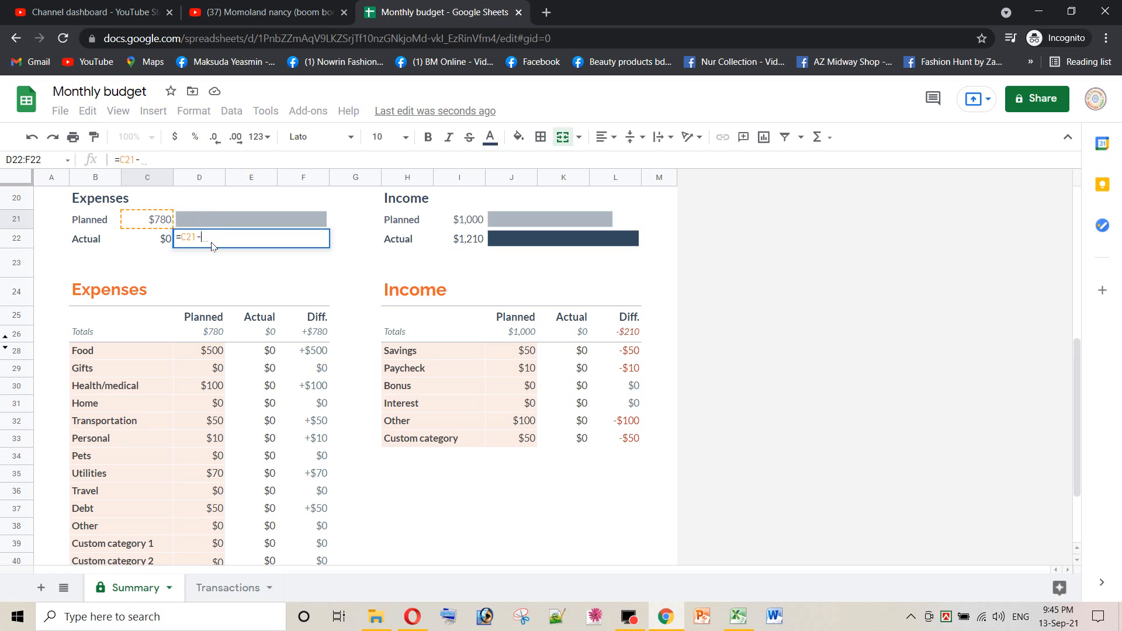
left_click(222, 510)
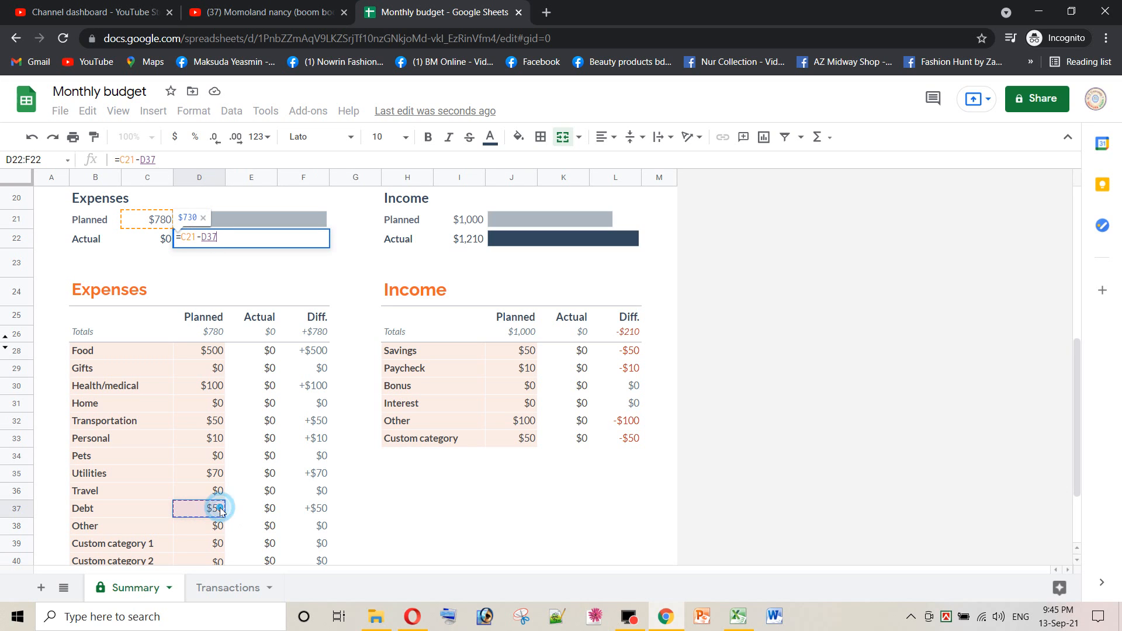
key("Return")
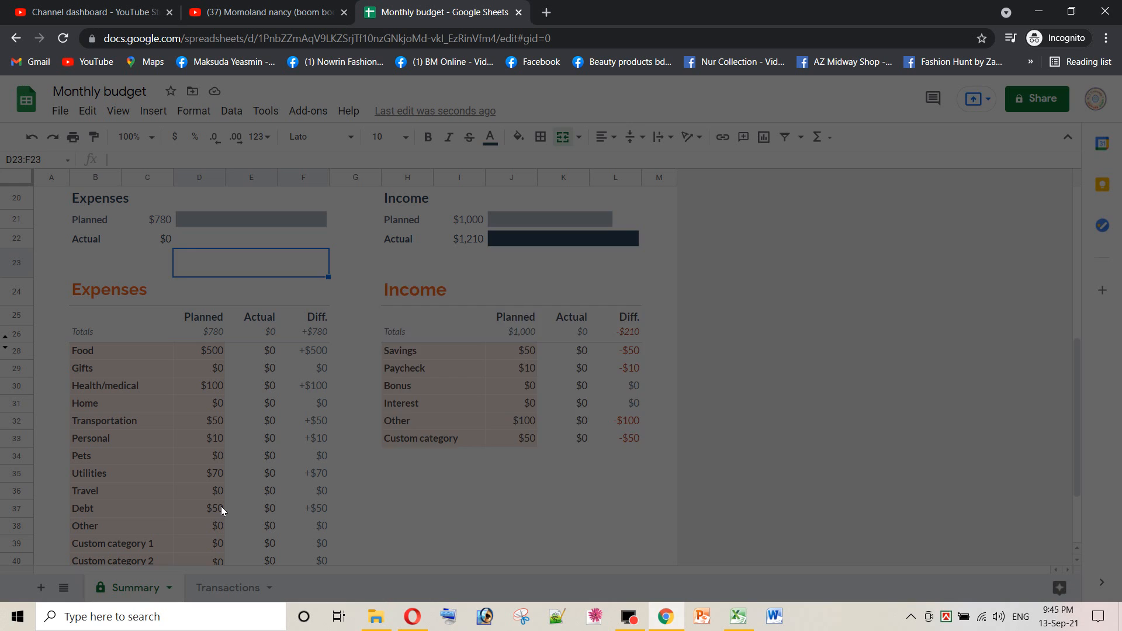
left_click(712, 408)
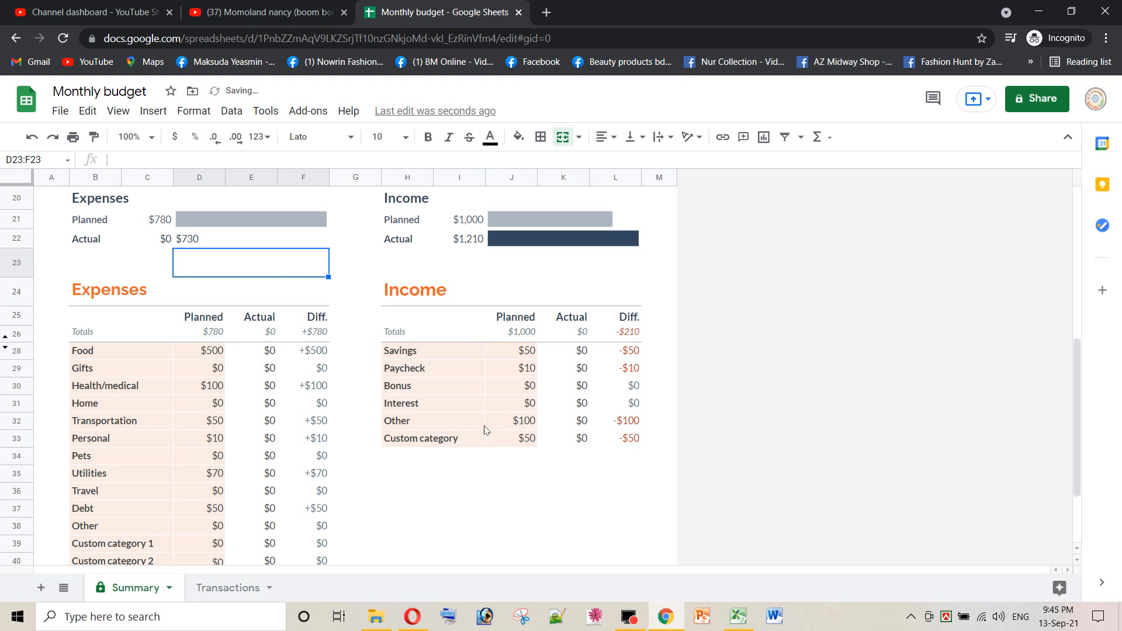
left_click(128, 259)
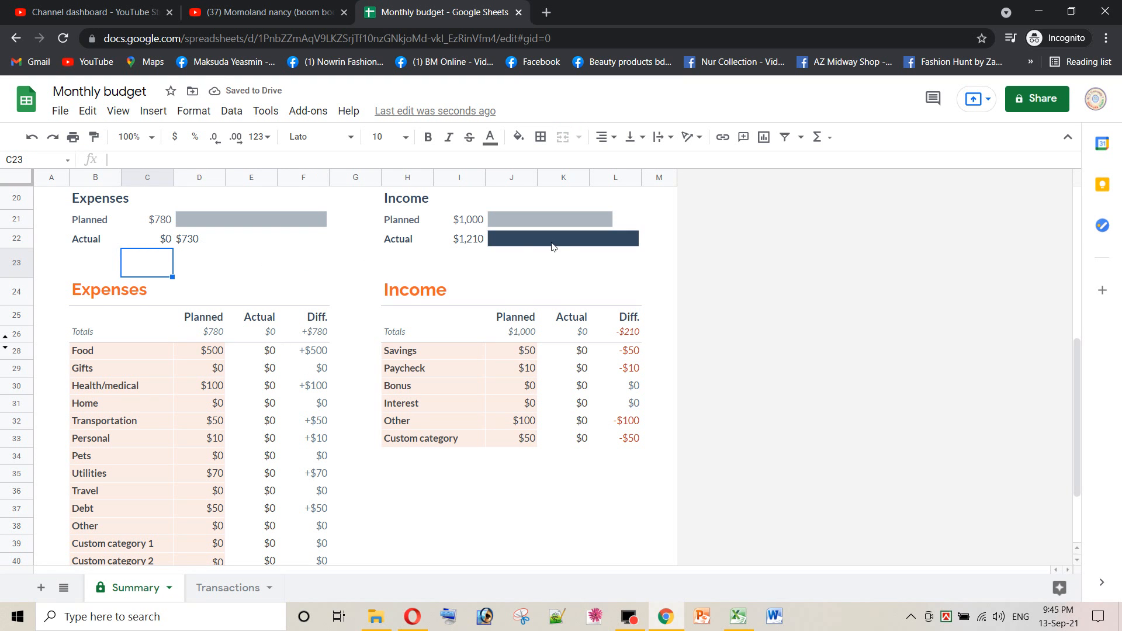
left_click(741, 252)
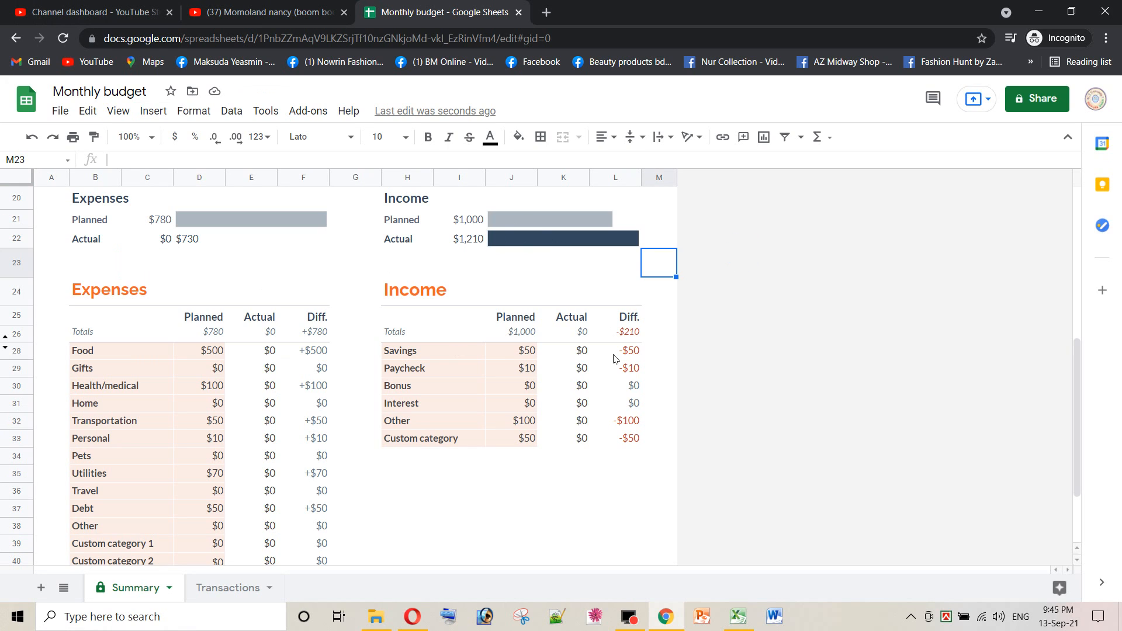
left_click(475, 241)
left_click(520, 260)
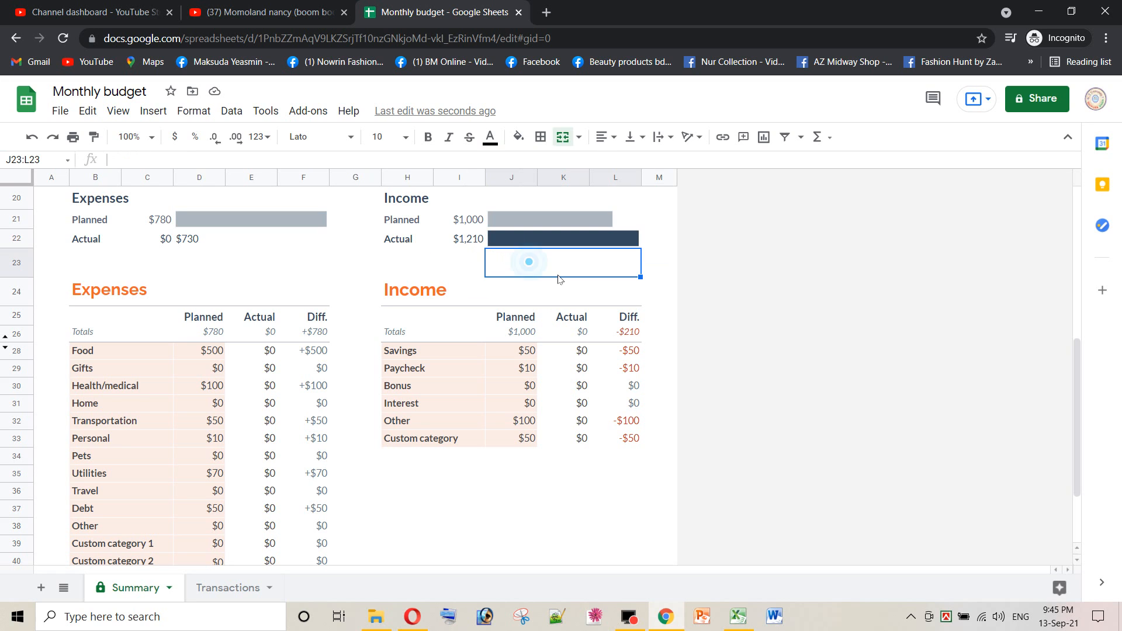
Enter the saved-this-month formula =I22-D22 in I15, actual income minus actual expenses, allowing the protected cell to be changed
scroll(685, 291, "up", 1)
scroll(685, 292, "up", 2)
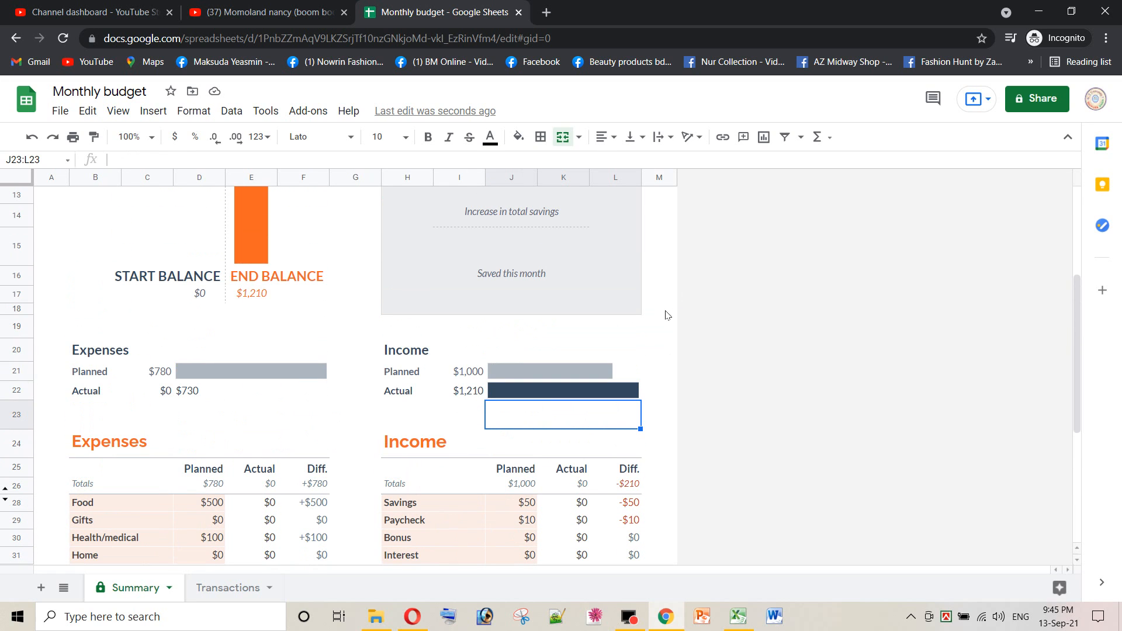
left_click(528, 251)
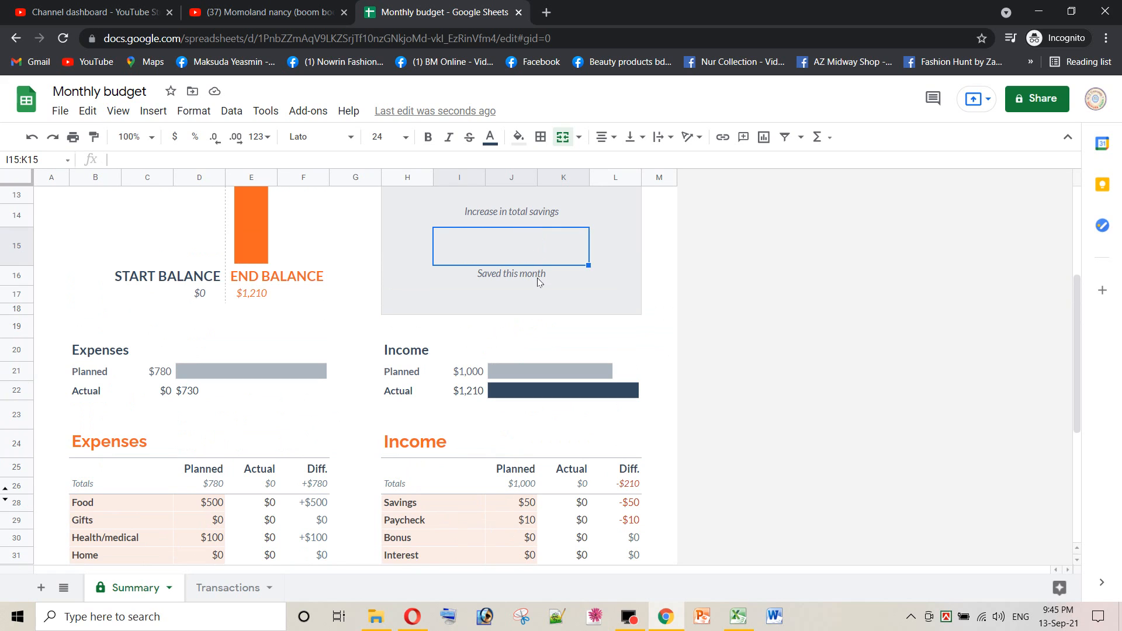
left_click(539, 294)
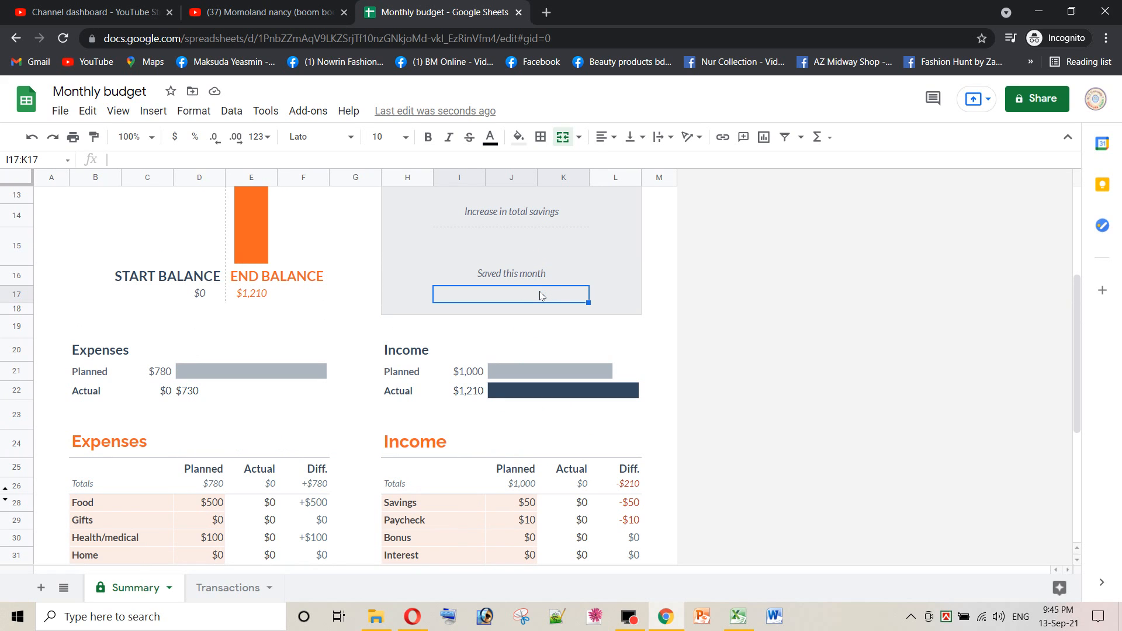
left_click(527, 247)
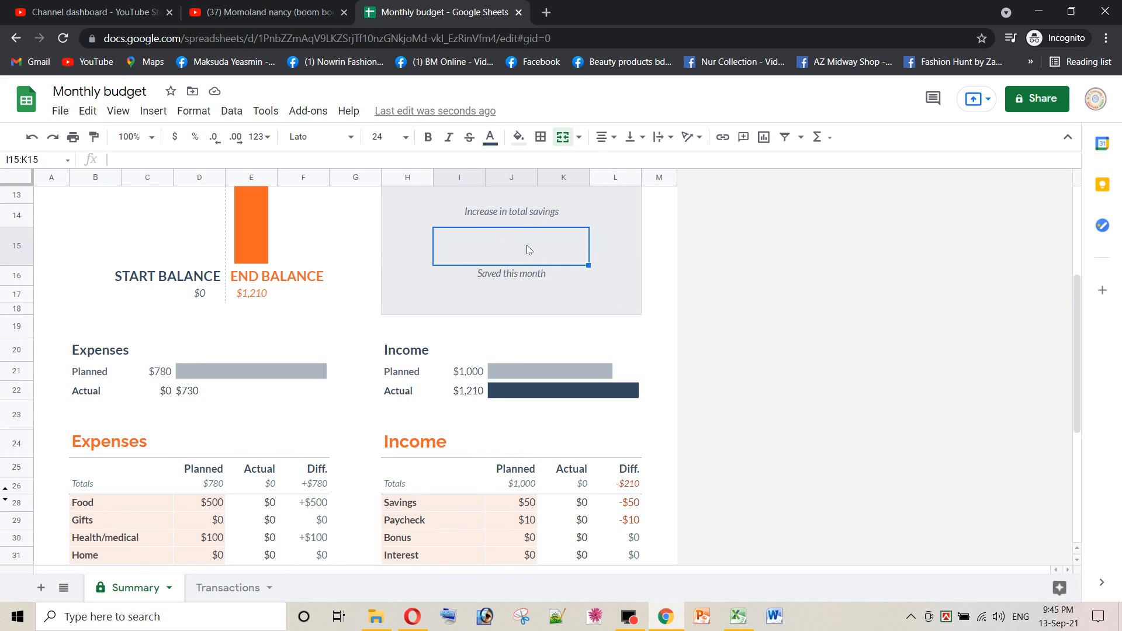
type("=su")
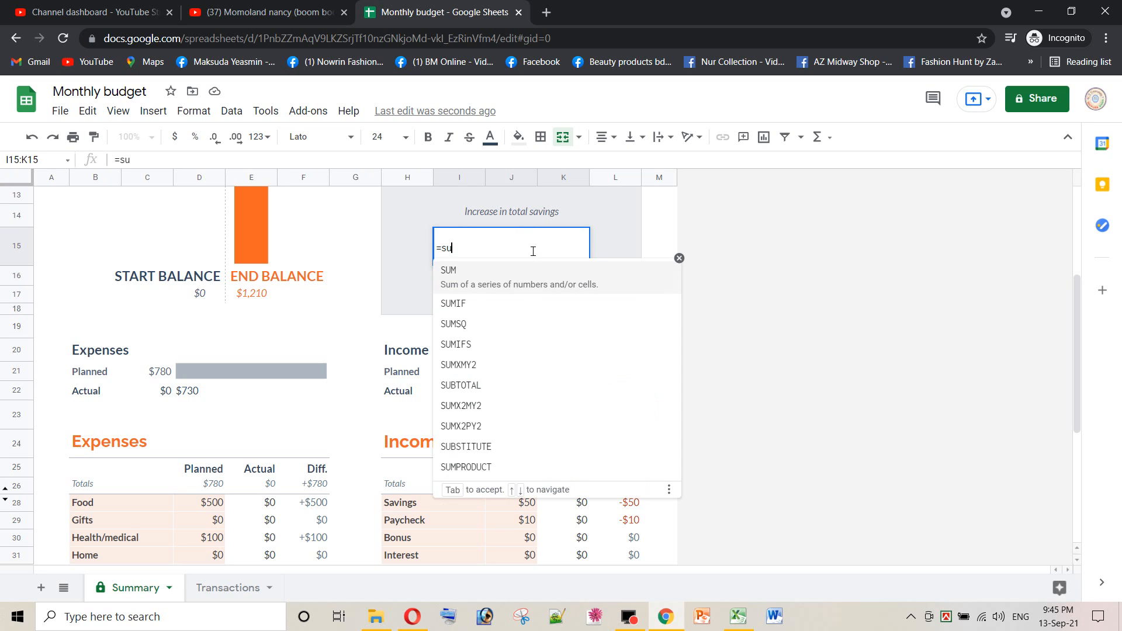
key("BackSpace")
key("BackSpace")
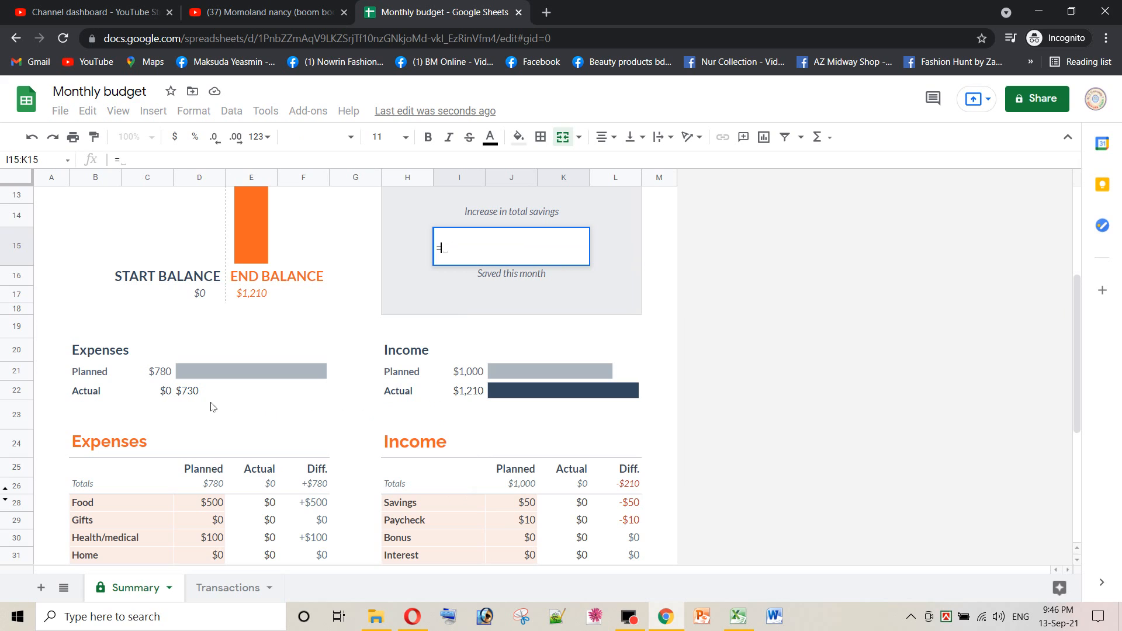
left_click(470, 395)
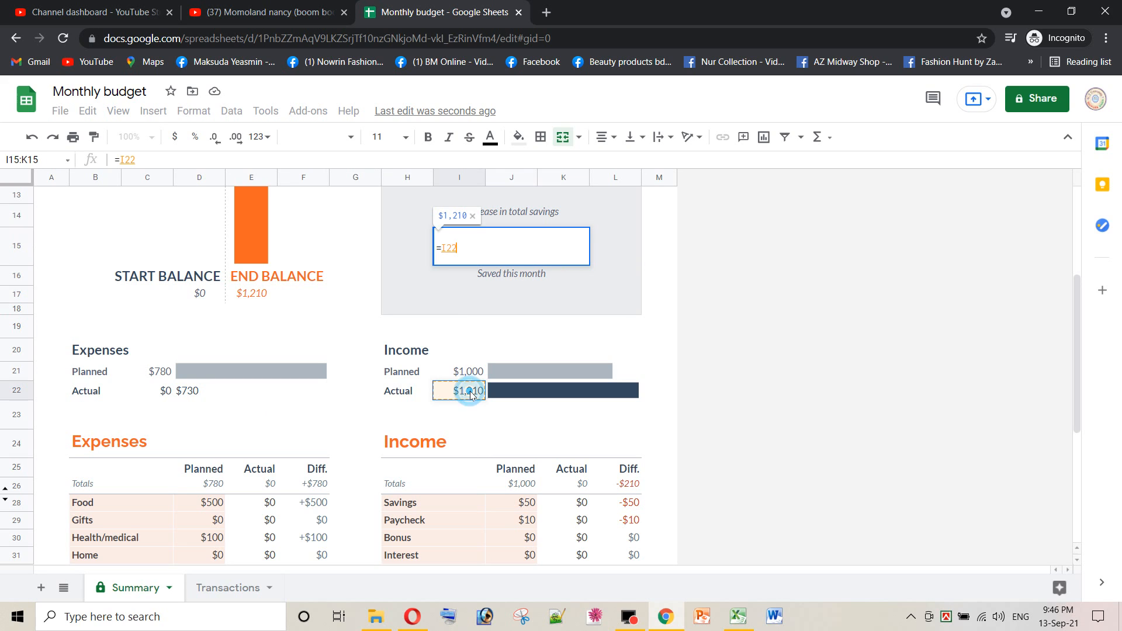
type("-")
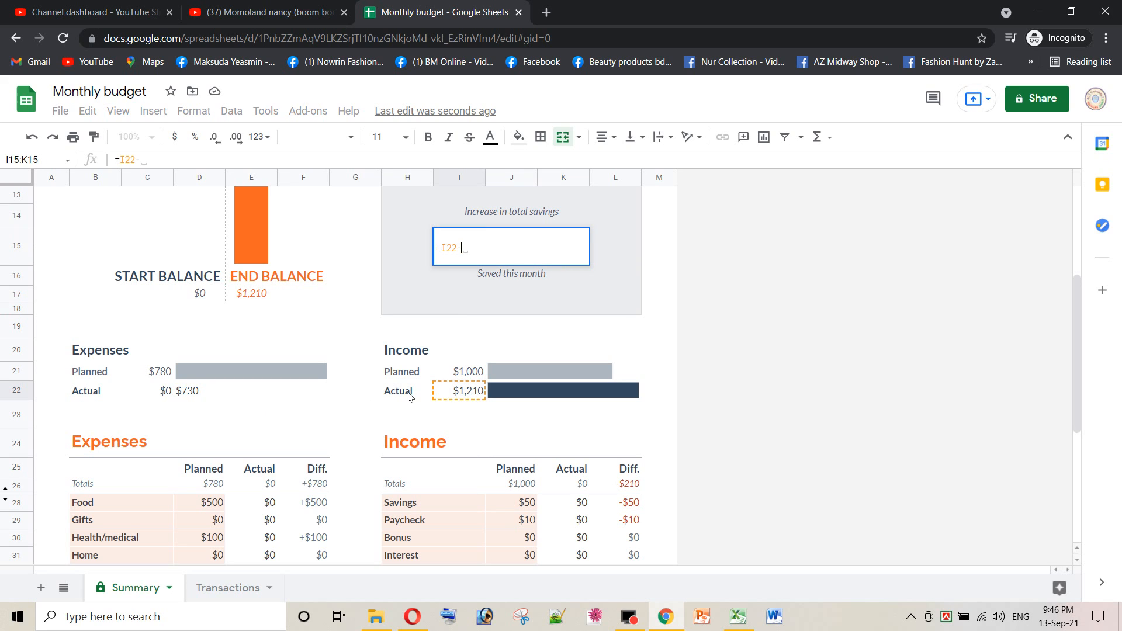
left_click(192, 391)
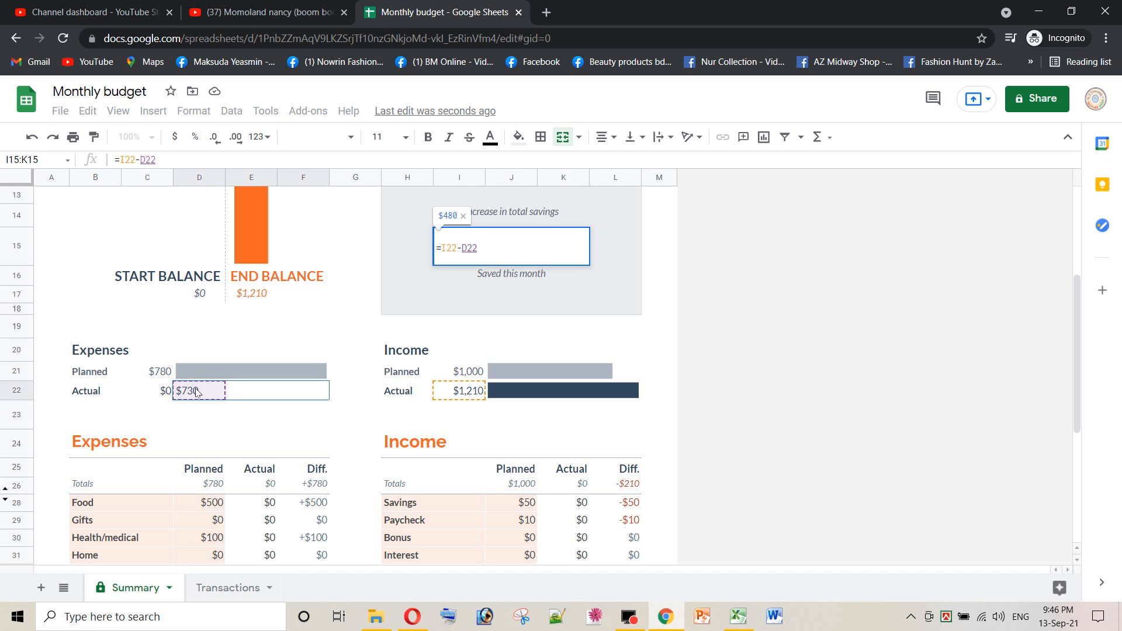
key("Return")
left_click(735, 416)
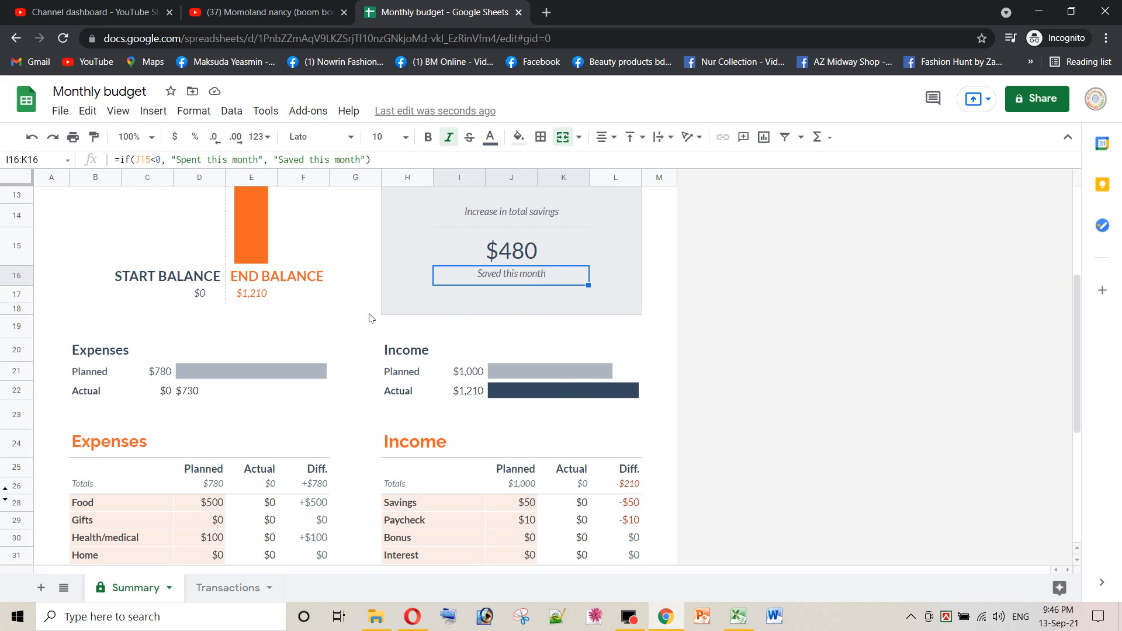
Replace the caption formula in I16, below the saved amount, with =I15, allowing the protected cell to be changed
scroll(520, 338, "up", 3)
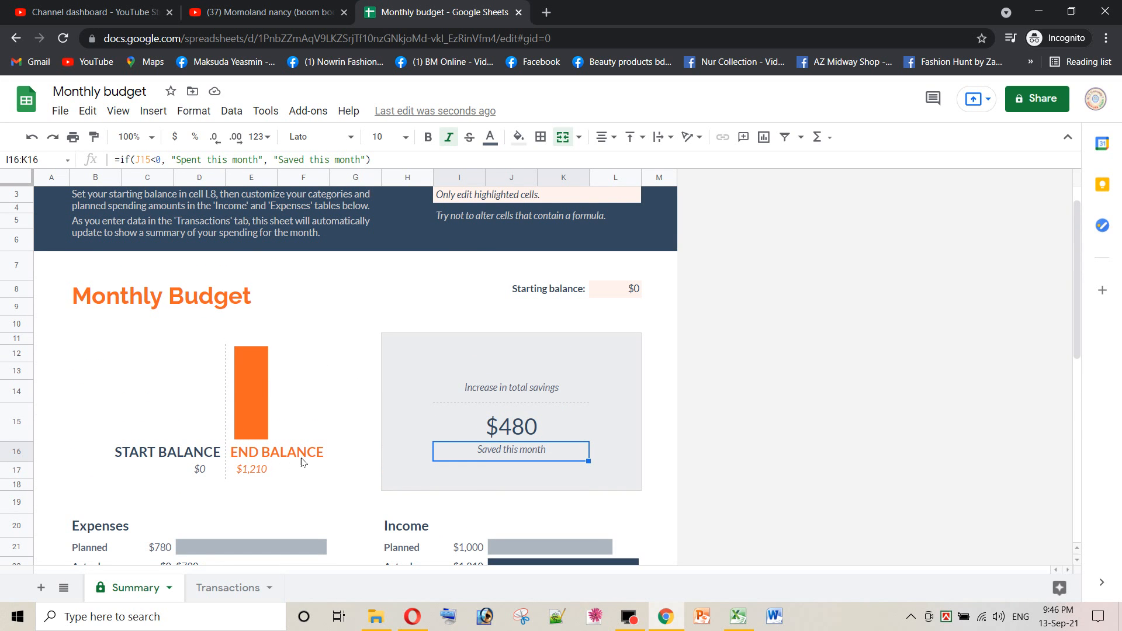
scroll(300, 461, "down", 1)
left_click(529, 390)
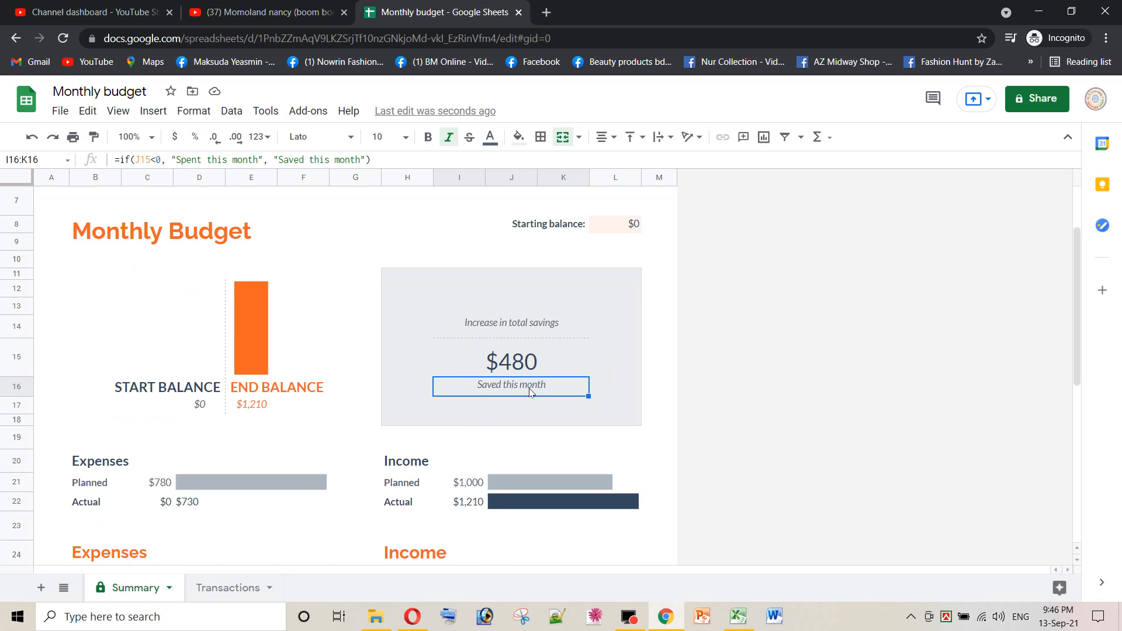
type("=")
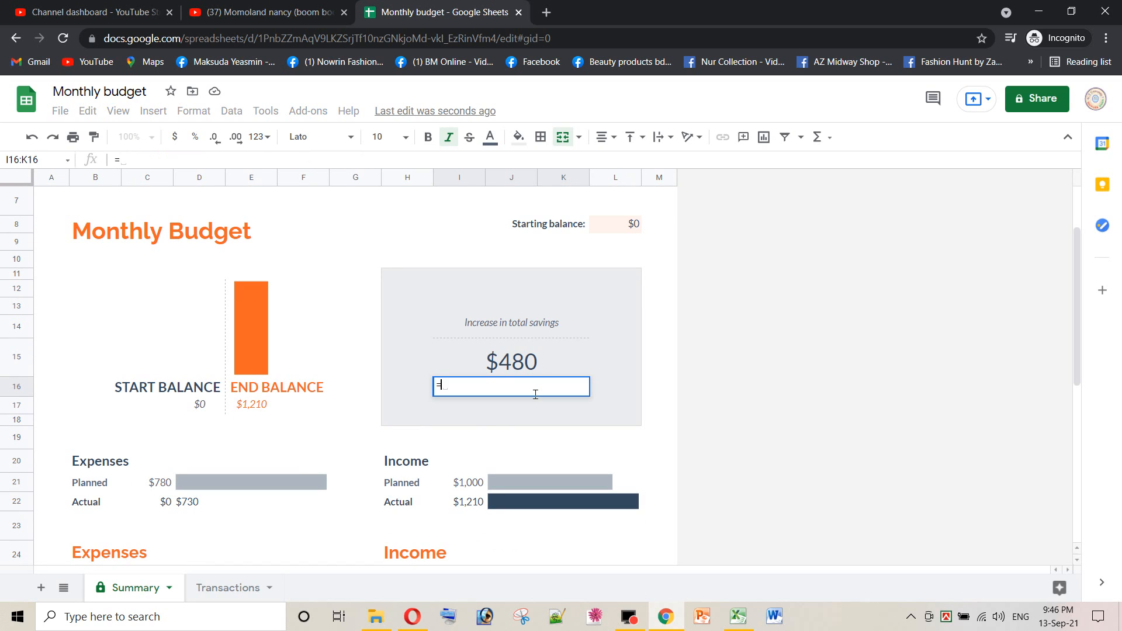
left_click(500, 358)
left_click(516, 361)
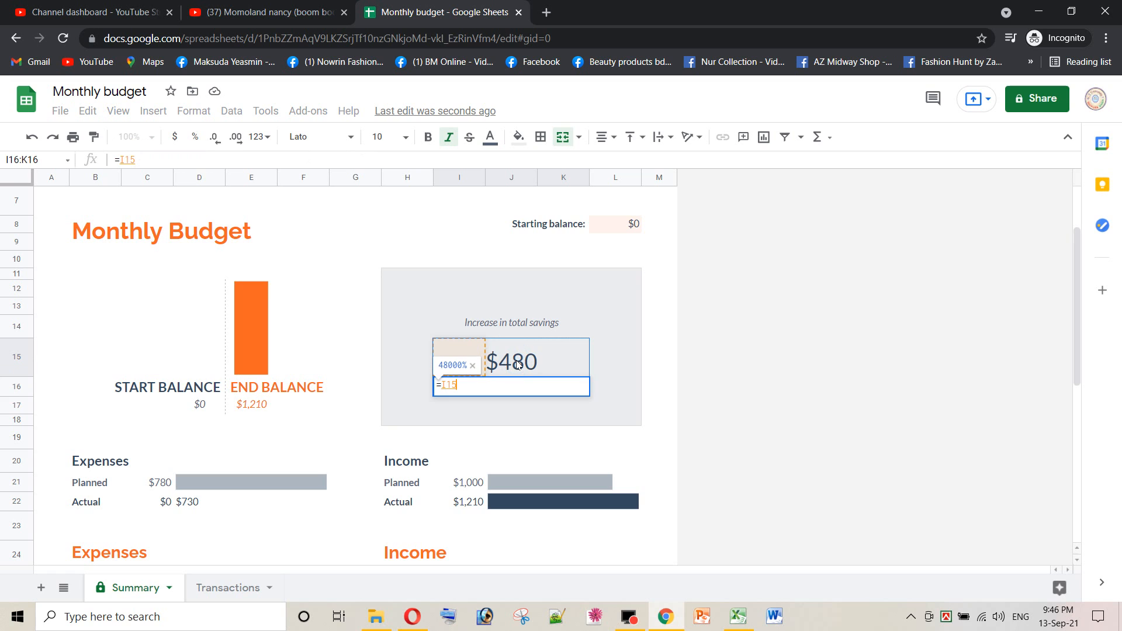
key("Return")
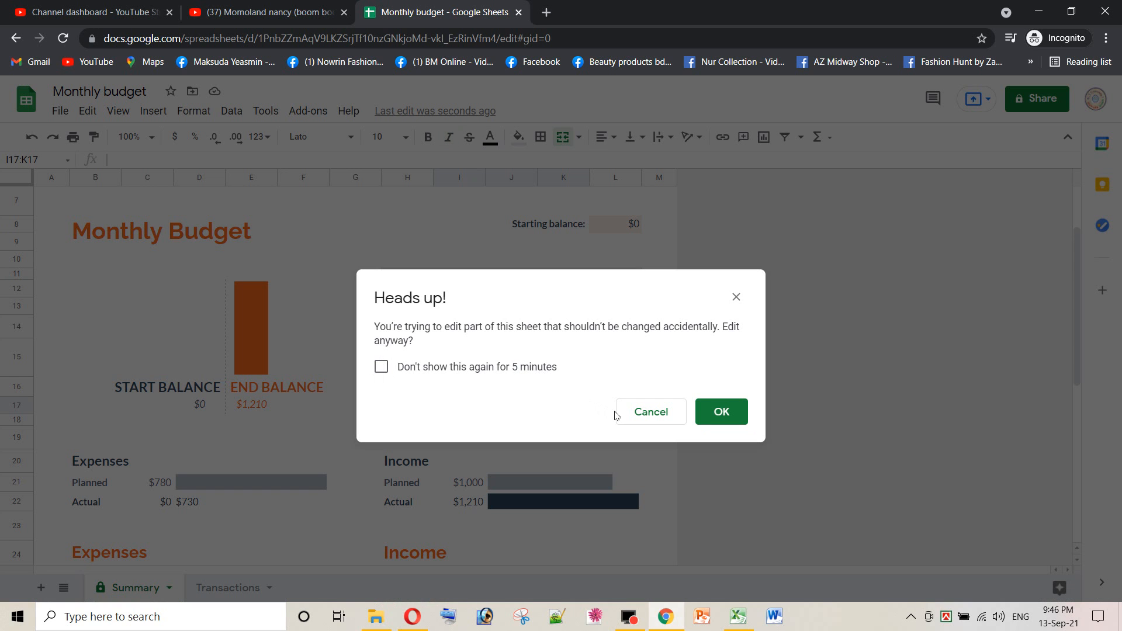
left_click(709, 414)
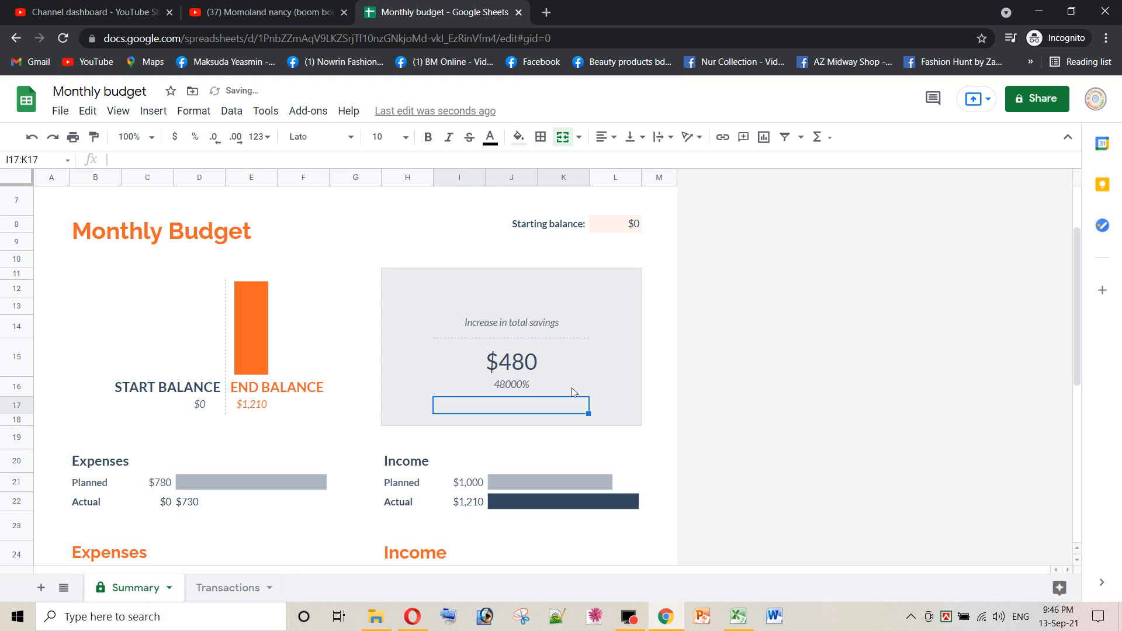
Clear cell I16 below the saved amount and enter =sum(I15) there, allowing the protected cell to be changed
left_click(519, 386)
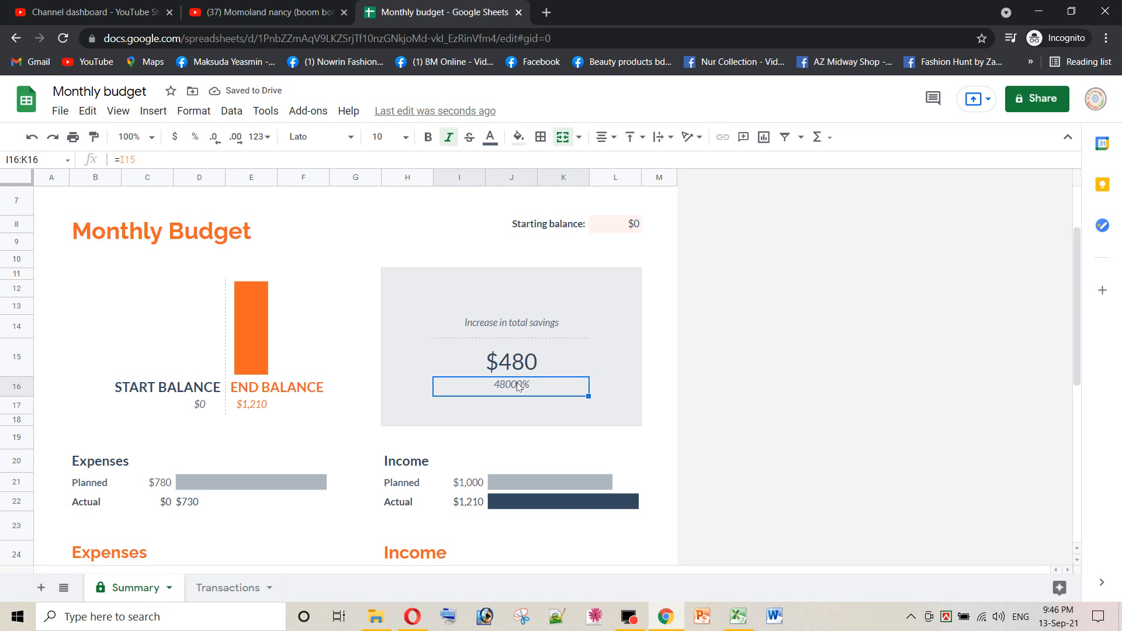
double_click(519, 385)
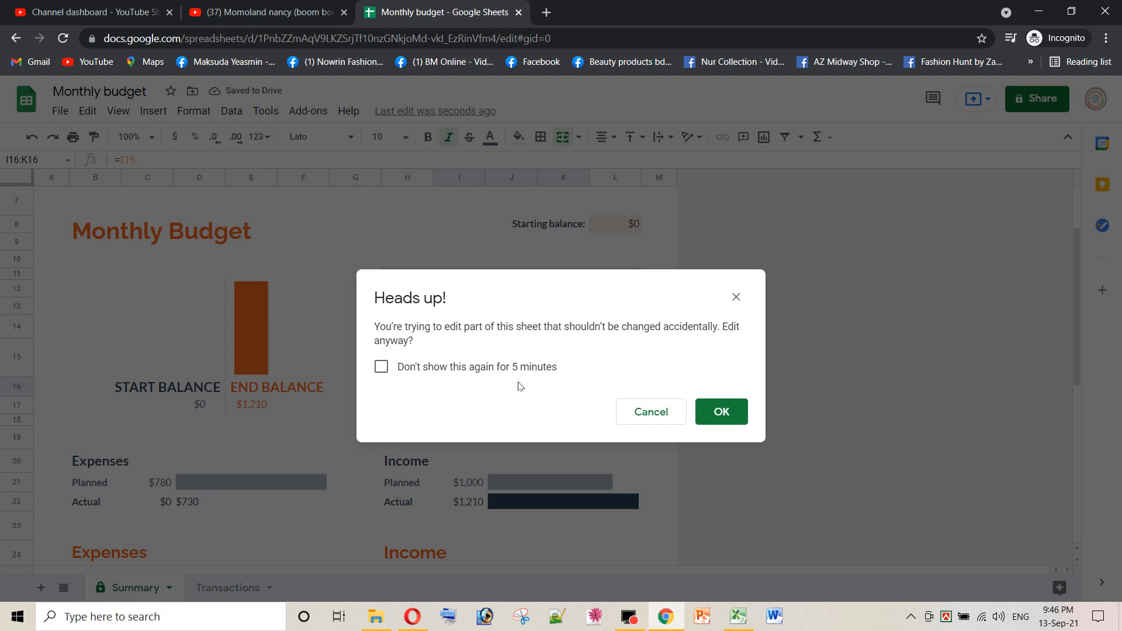
key("Return")
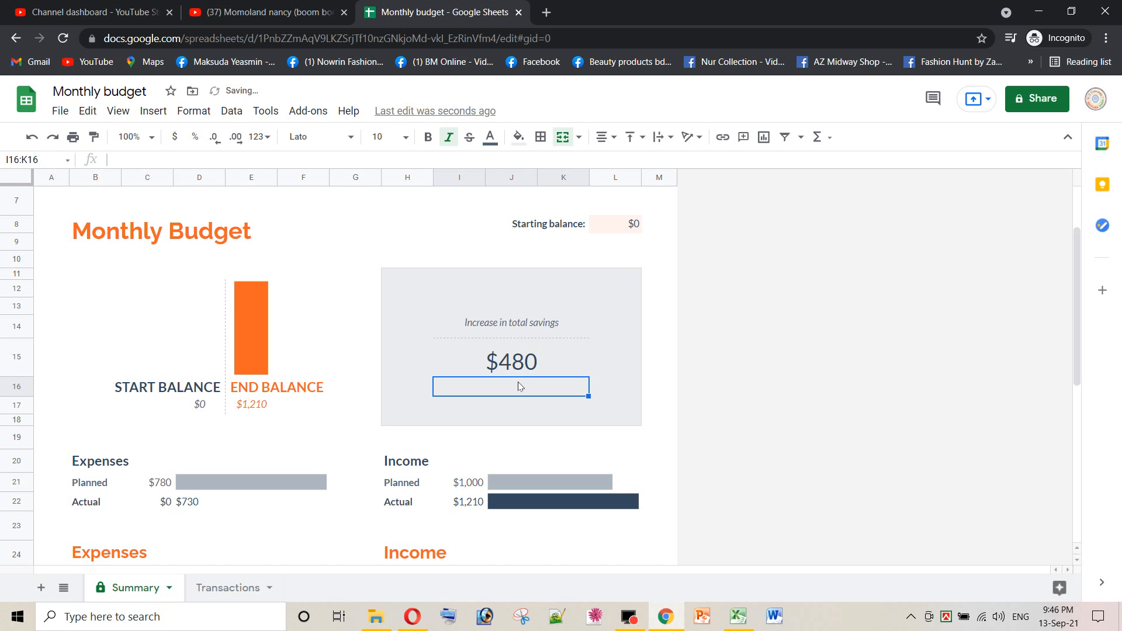
type("=")
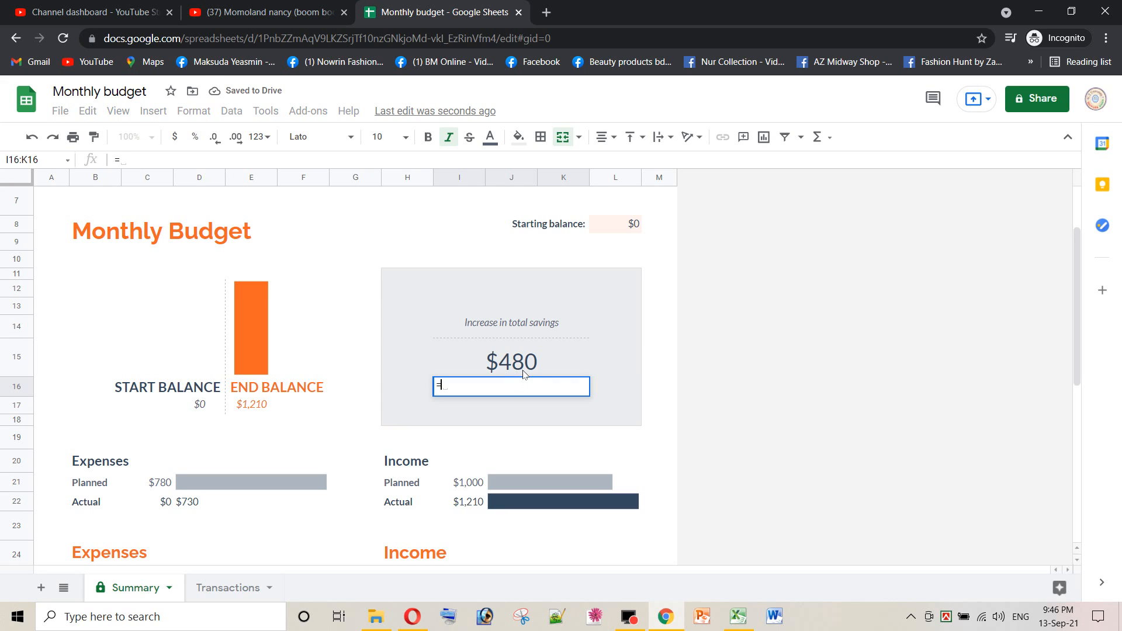
left_click(527, 366)
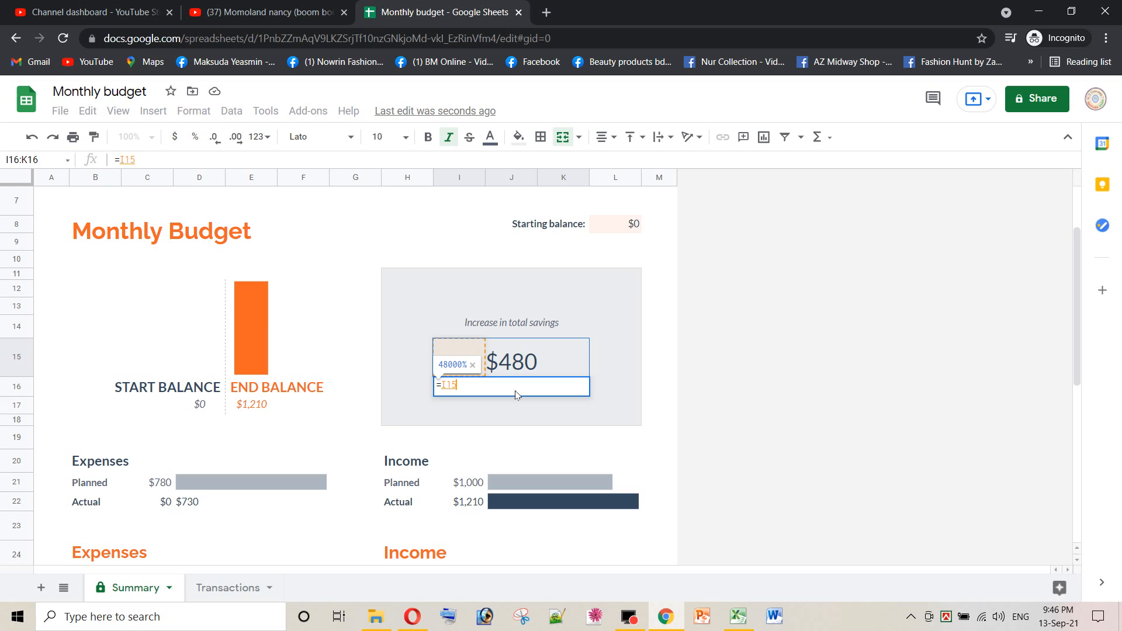
key("BackSpace")
key("BackSpace")
key("BackSpace")
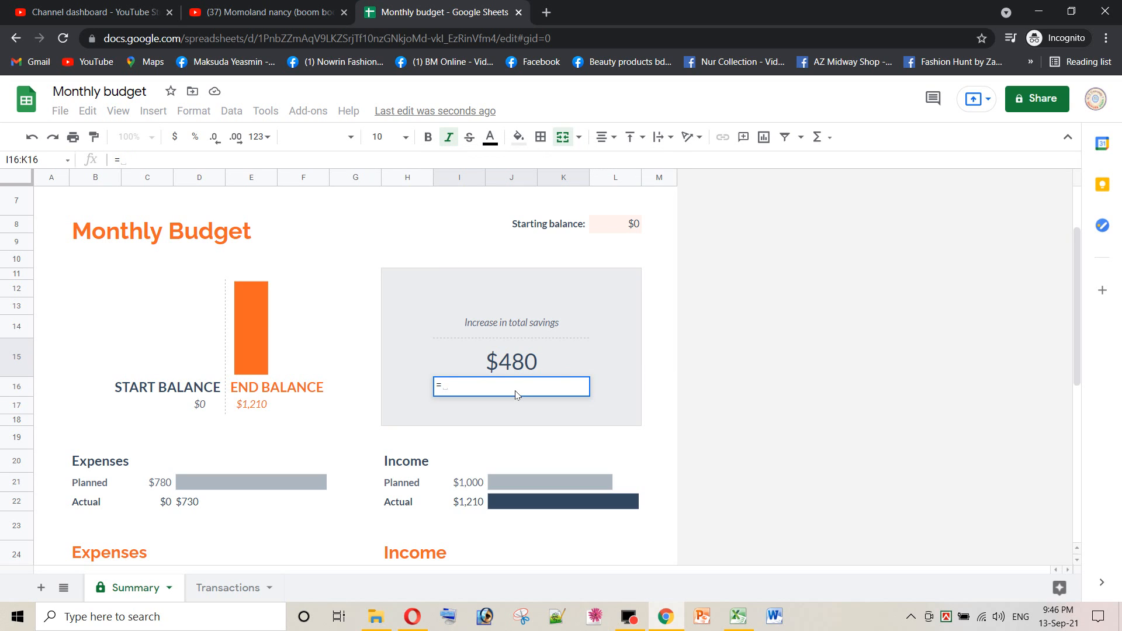
type("sum")
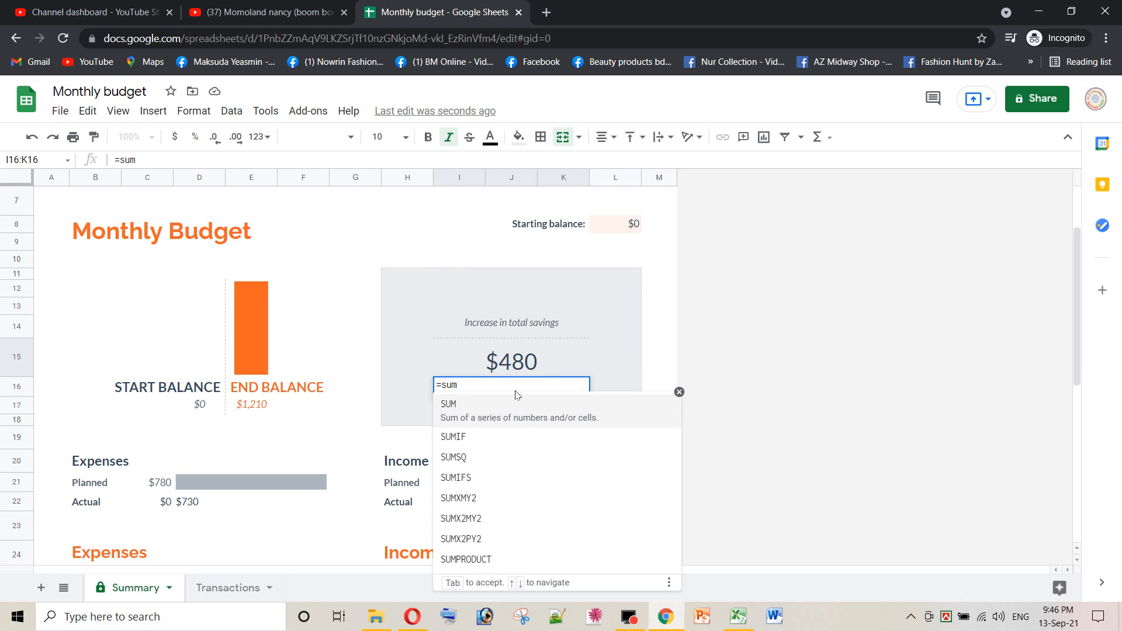
type("(")
left_click(527, 366)
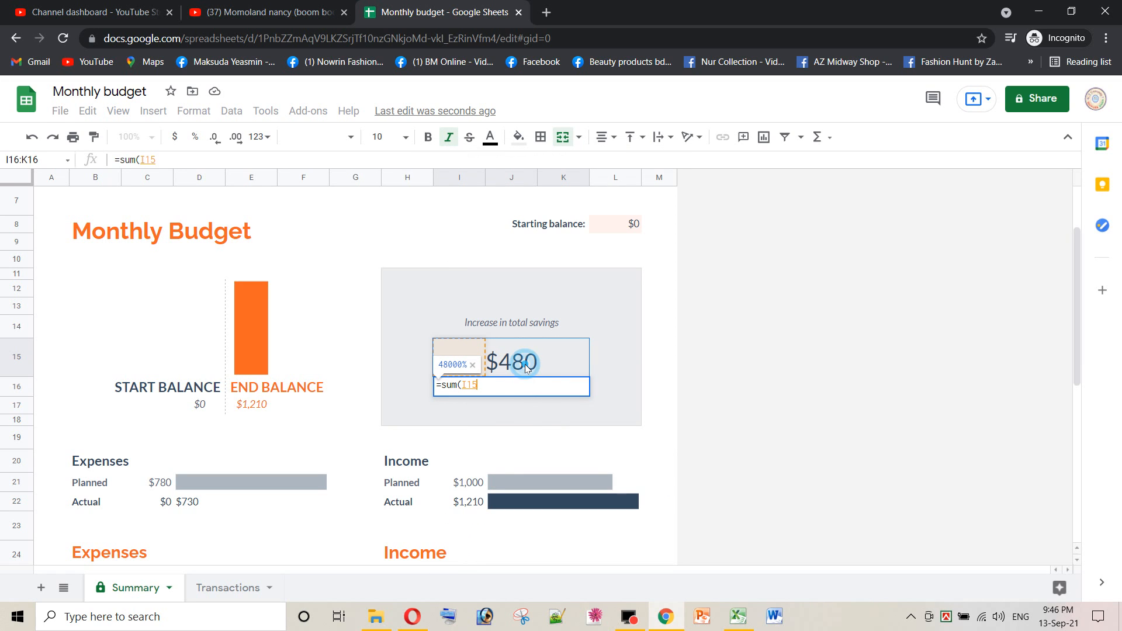
key("Return")
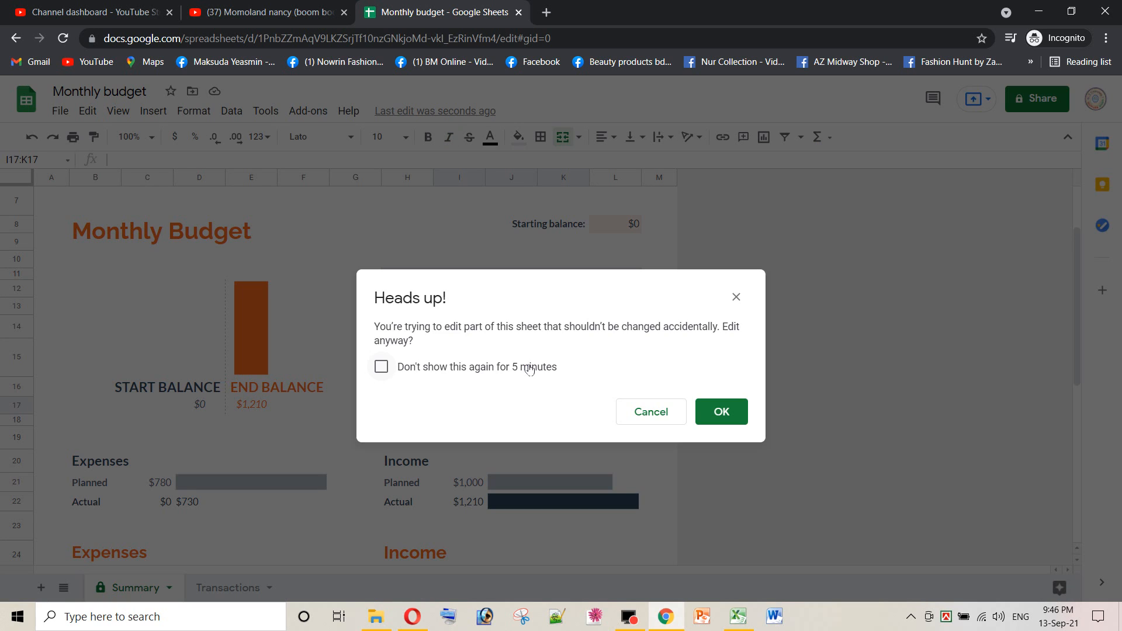
left_click(719, 415)
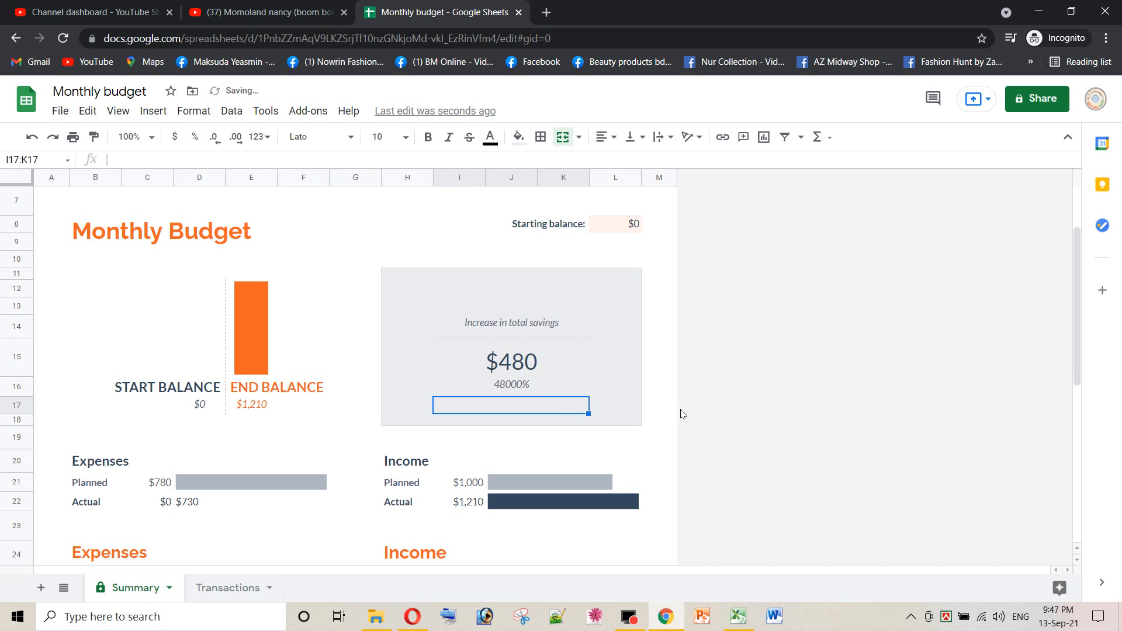
Format the amount in I16 as currency, allowing the protected cell to be changed
left_click(530, 387)
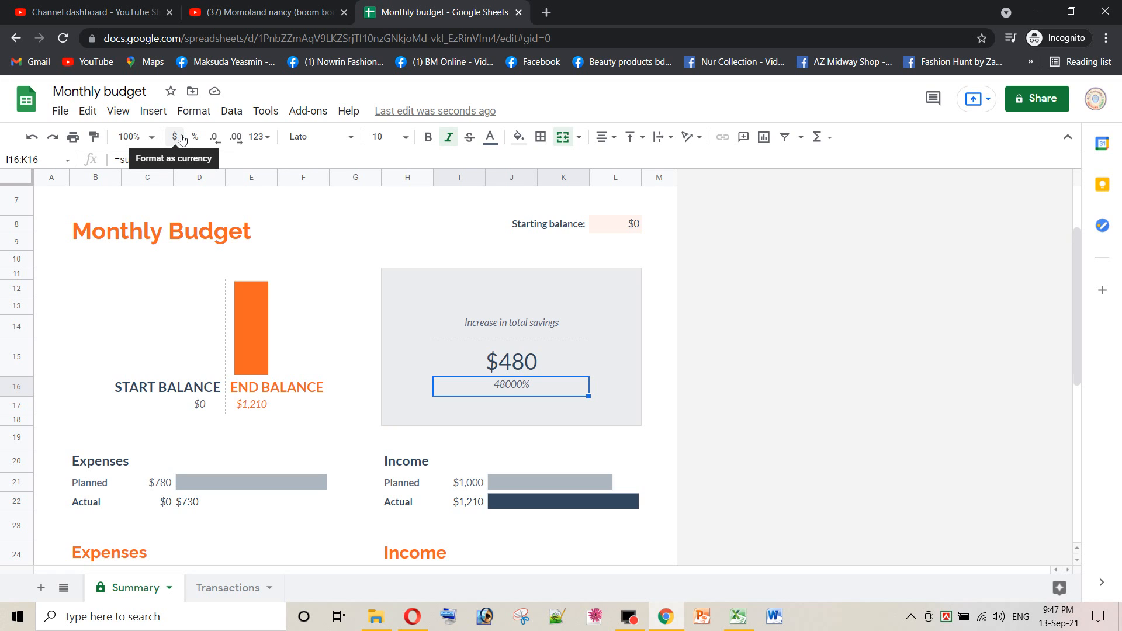
left_click(182, 138)
left_click(714, 414)
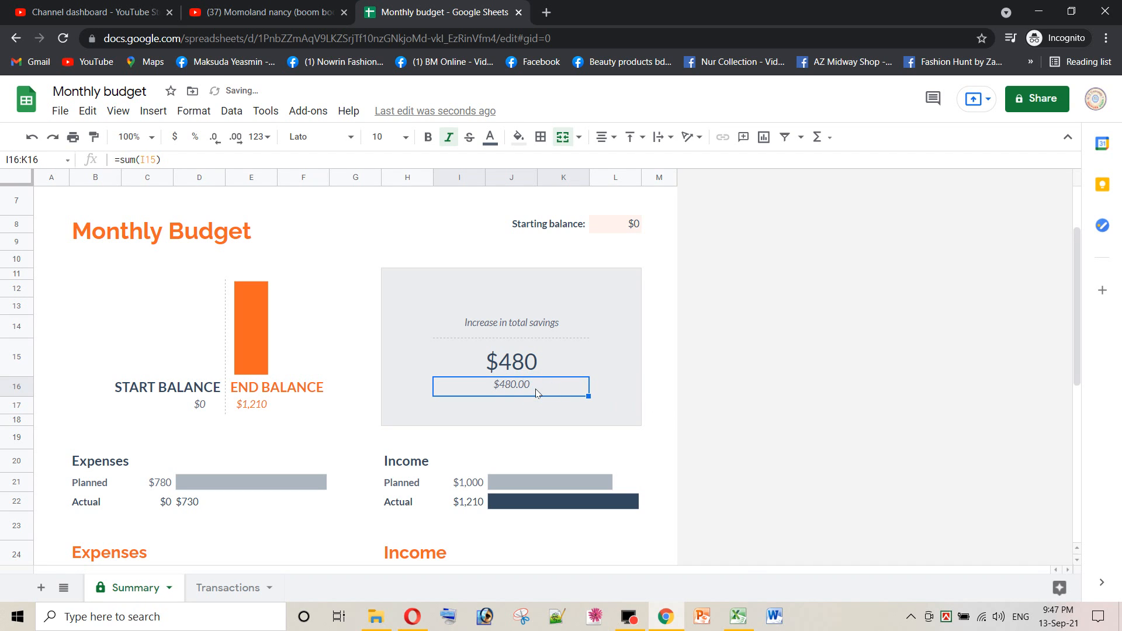
left_click(669, 386)
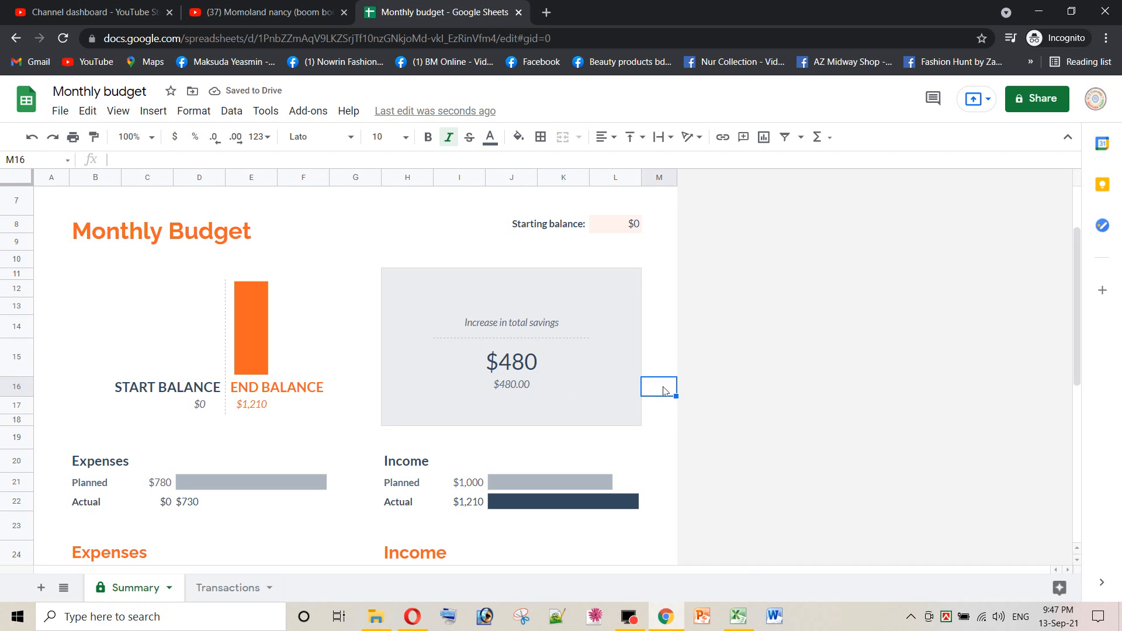
Review the budget summary with its expense and income tables, and examine the start balance formula in D17
scroll(532, 374, "down", 1)
scroll(401, 358, "up", 3)
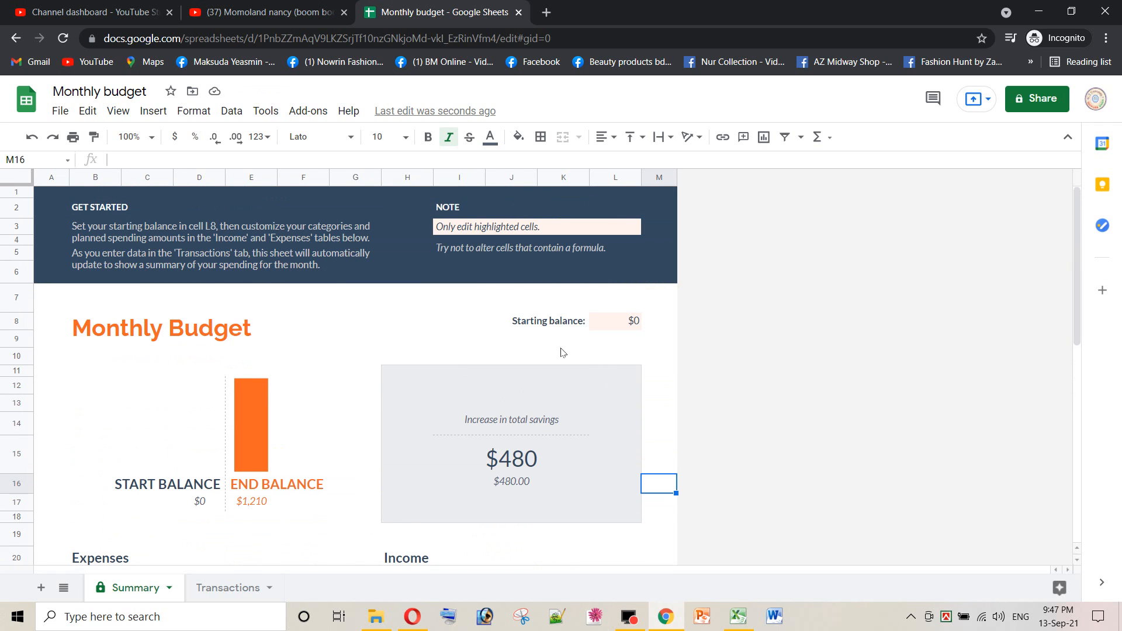
scroll(403, 354, "down", 3)
scroll(419, 370, "down", 5)
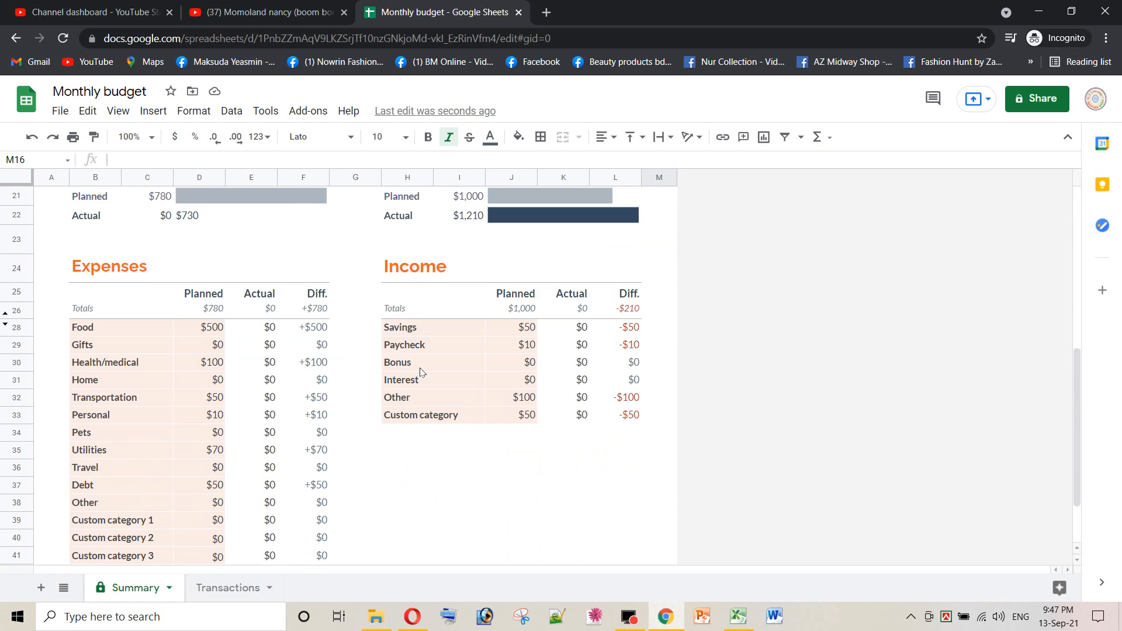
scroll(423, 363, "up", 8)
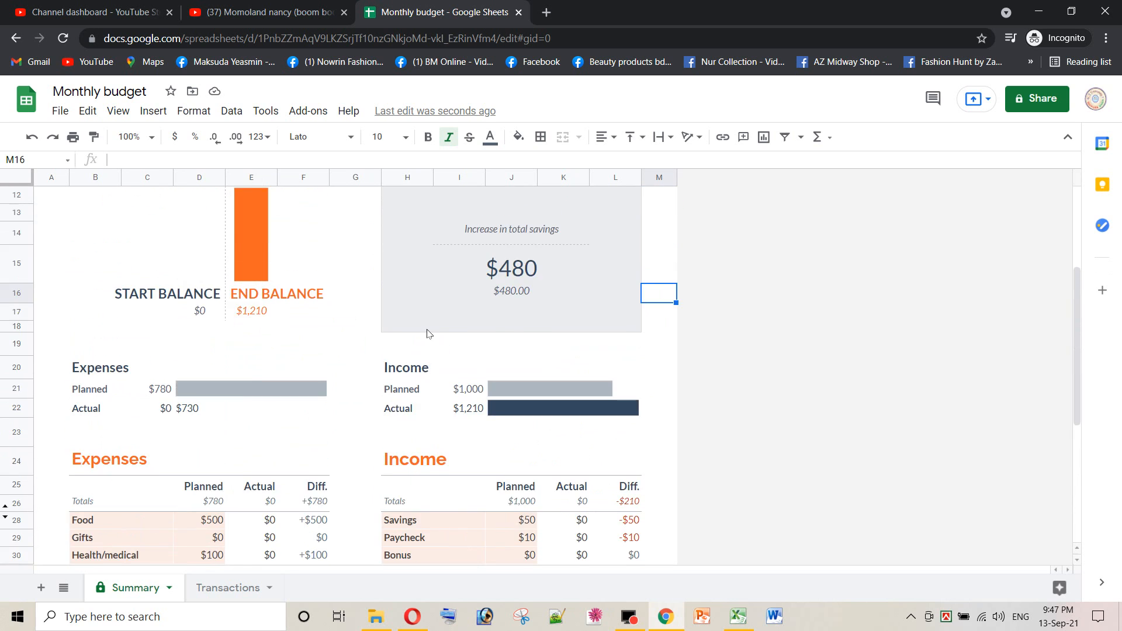
left_click(173, 487)
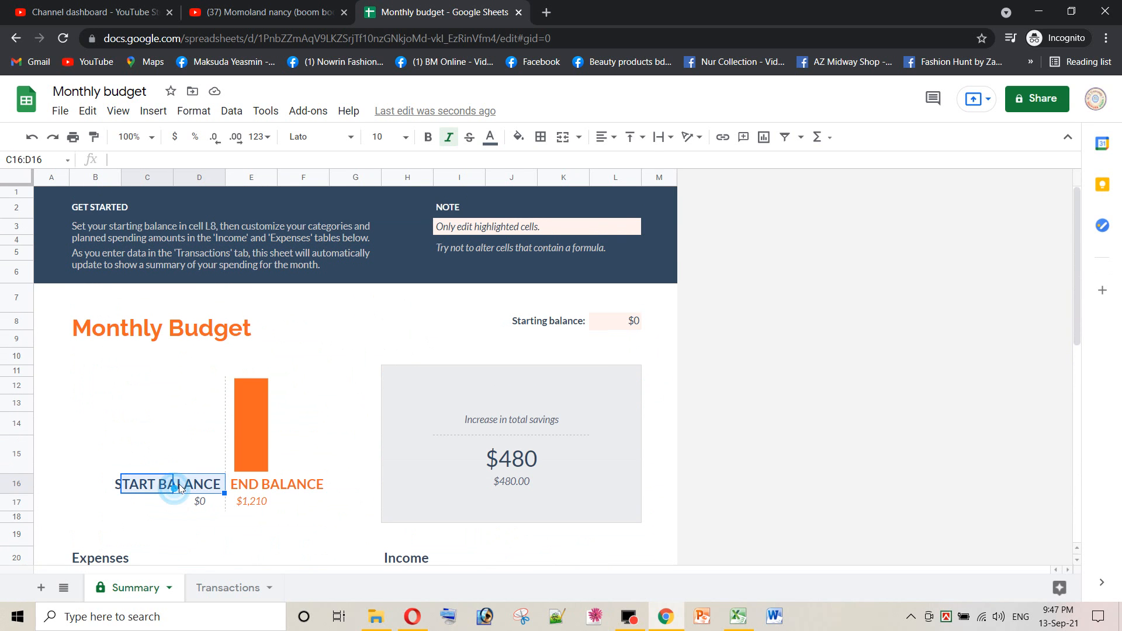
key("ctrl+c")
left_click(198, 502)
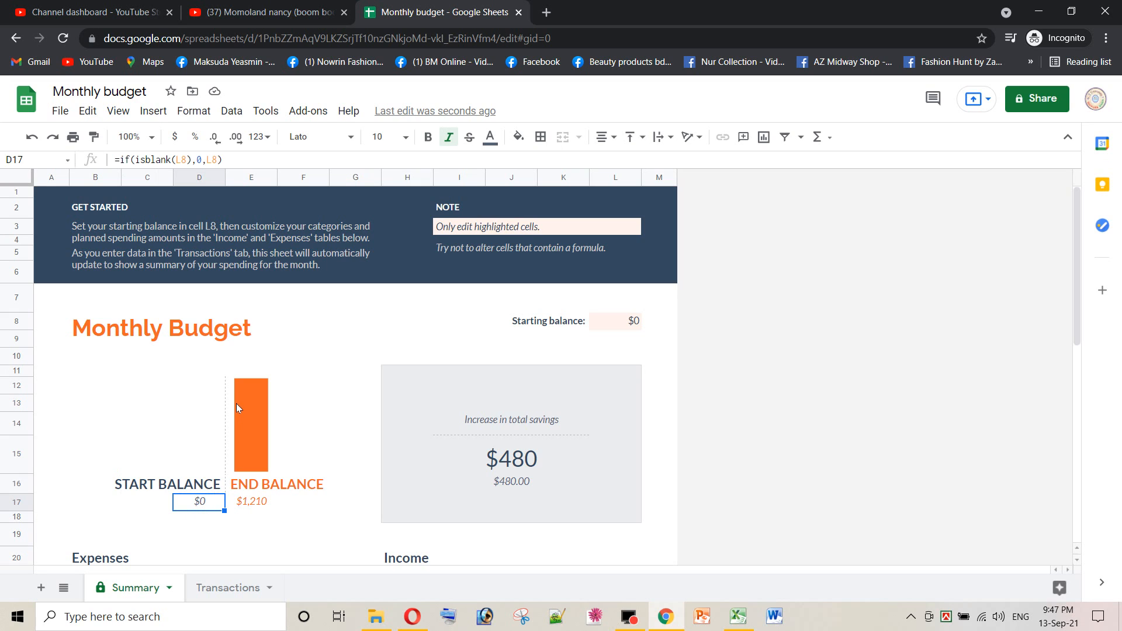
scroll(223, 425, "down", 3)
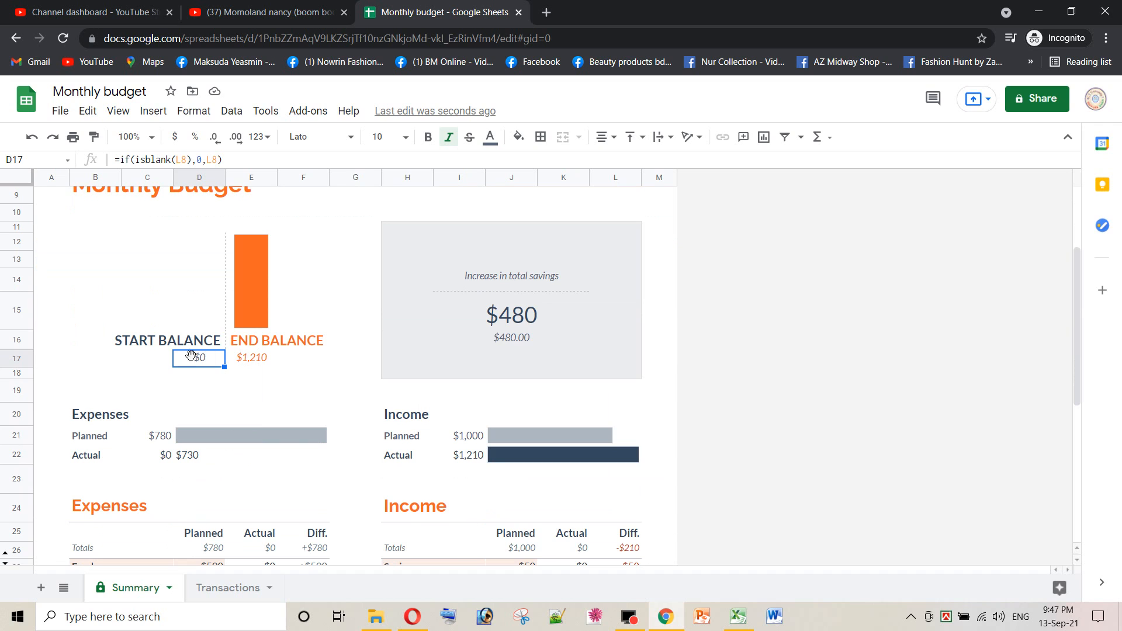
Set the starting balance in cell L8 of the summary sheet to $500
scroll(468, 314, "up", 3)
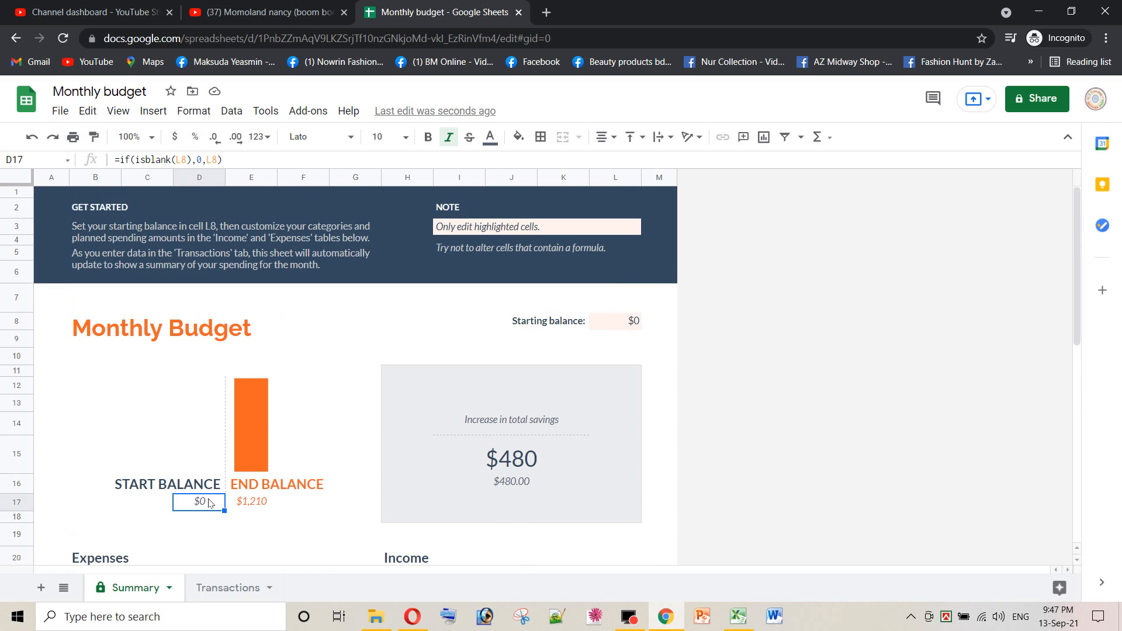
left_click(634, 322)
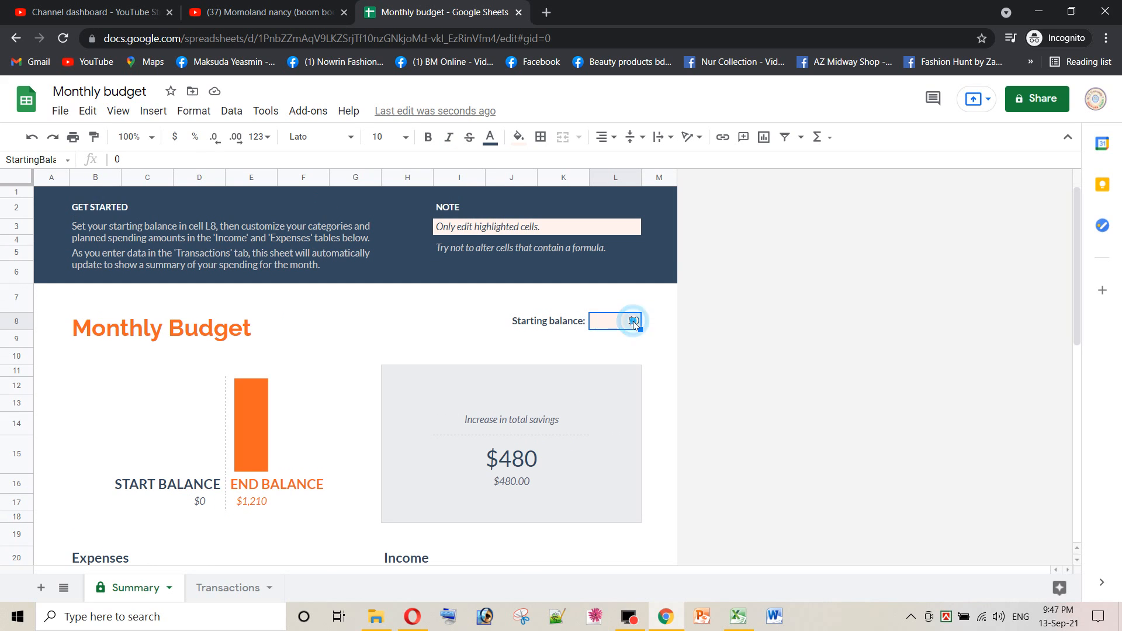
type("500")
left_click(639, 374)
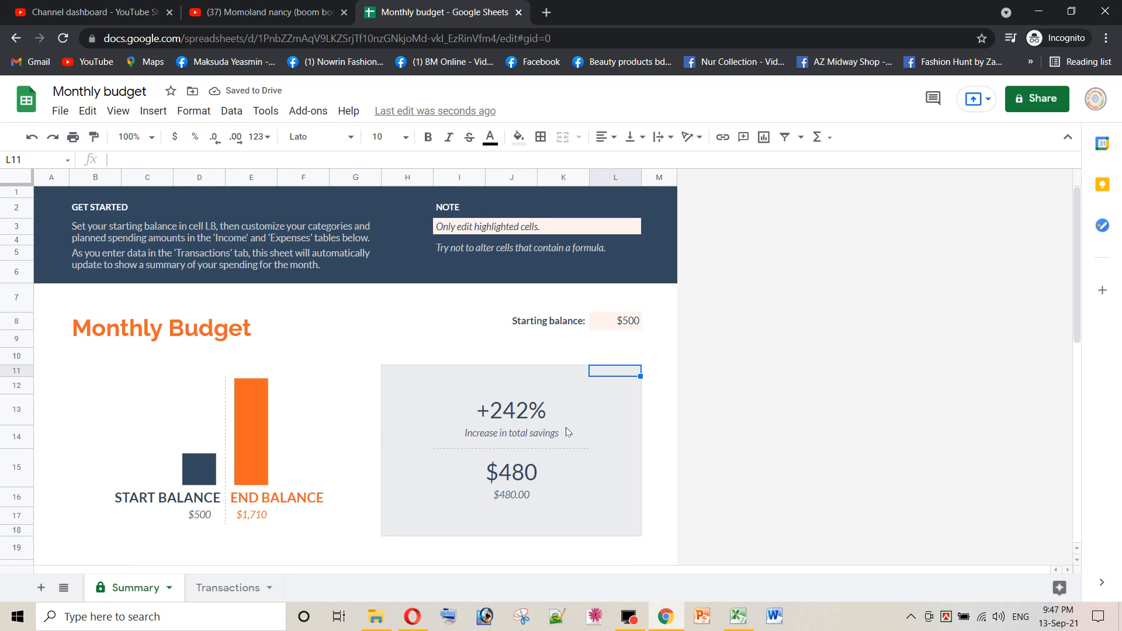
Check the start and end balances and savings figures along with the expense and income tables on the summary sheet
scroll(523, 422, "down", 2)
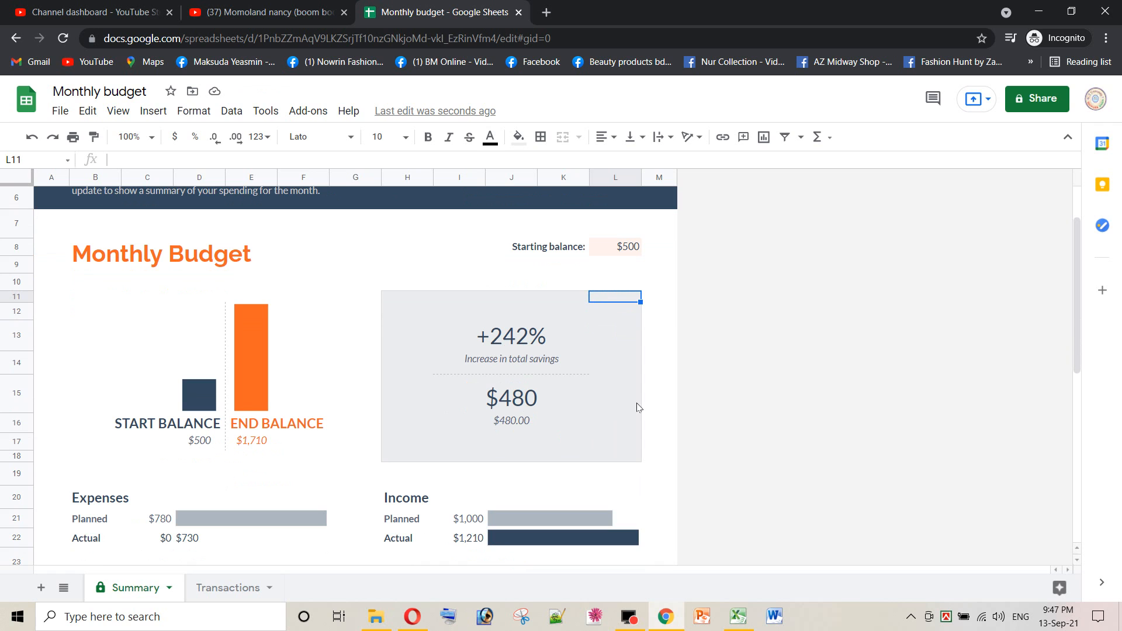
scroll(626, 359, "down", 5)
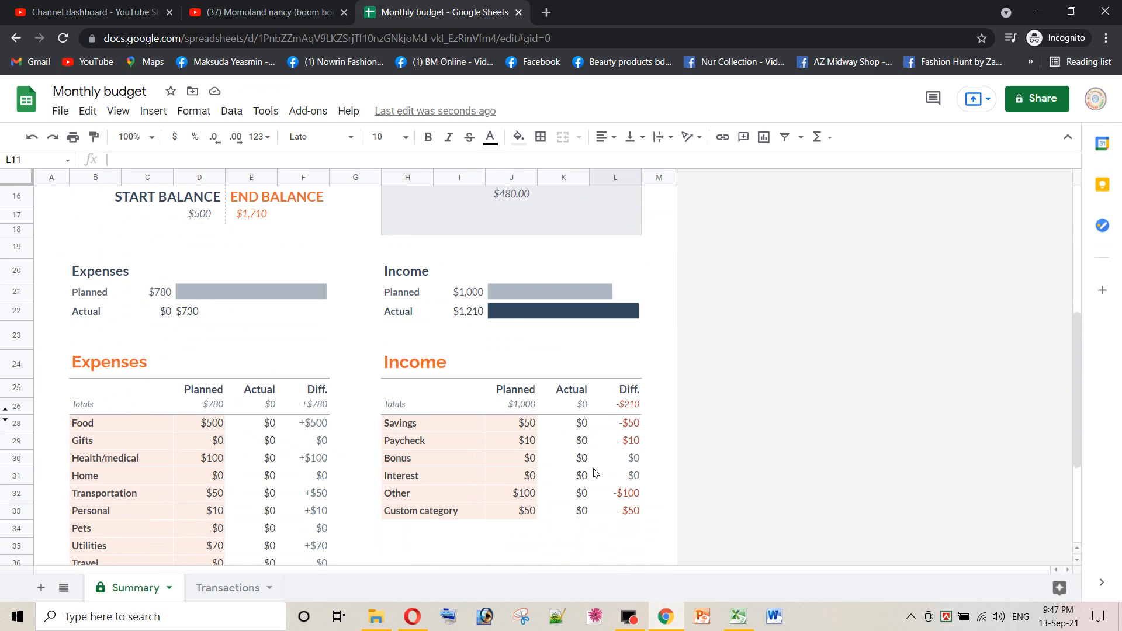
scroll(544, 462, "down", 2)
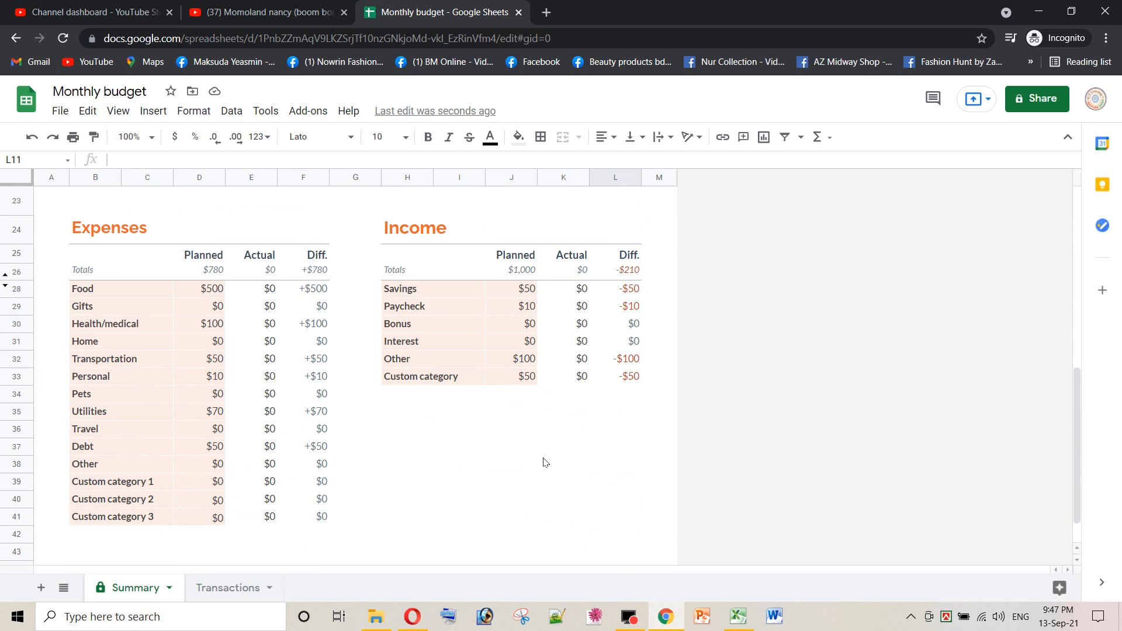
scroll(549, 450, "up", 7)
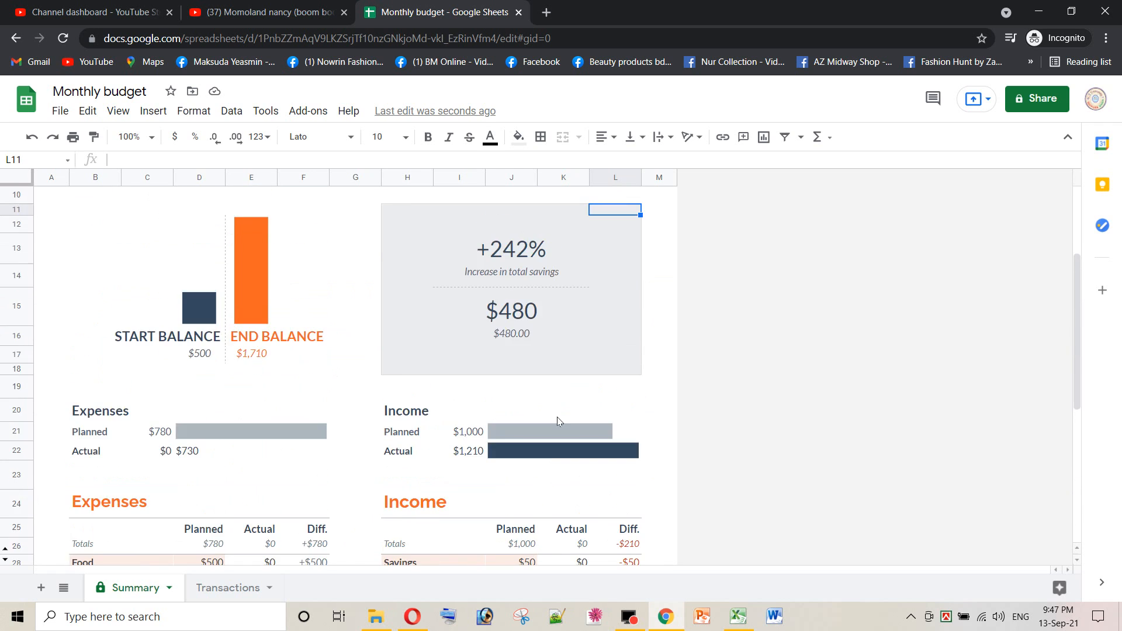
scroll(556, 403, "up", 1)
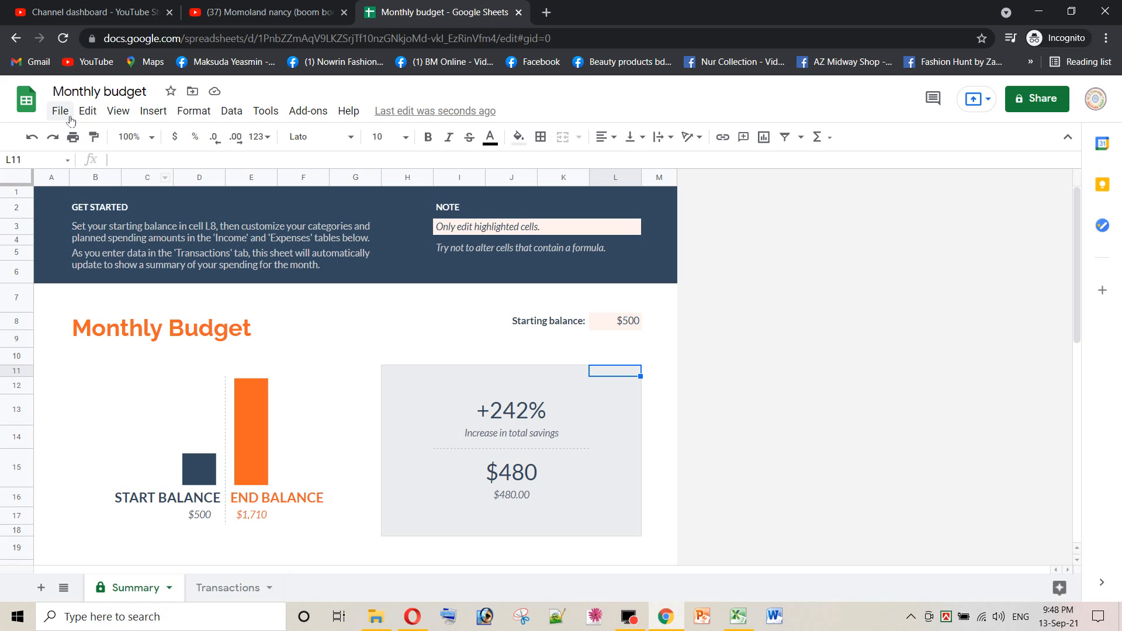
left_click(990, 101)
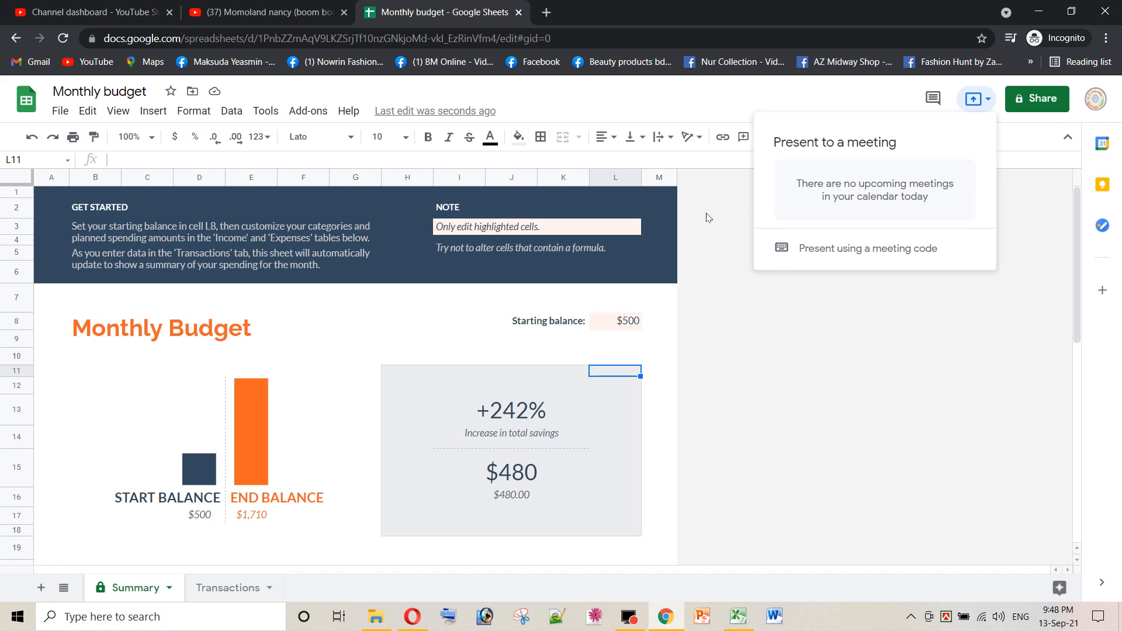
left_click(659, 210)
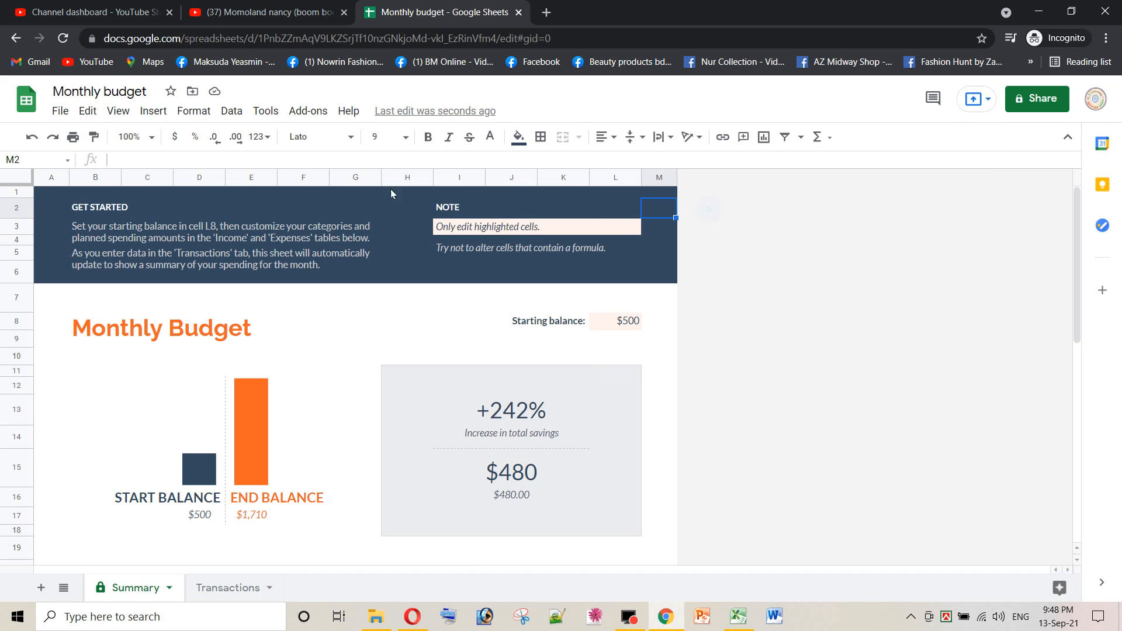
Download the budget as a Microsoft Excel (.xlsx) file and open the downloaded Monthly budget.xlsx
left_click(60, 110)
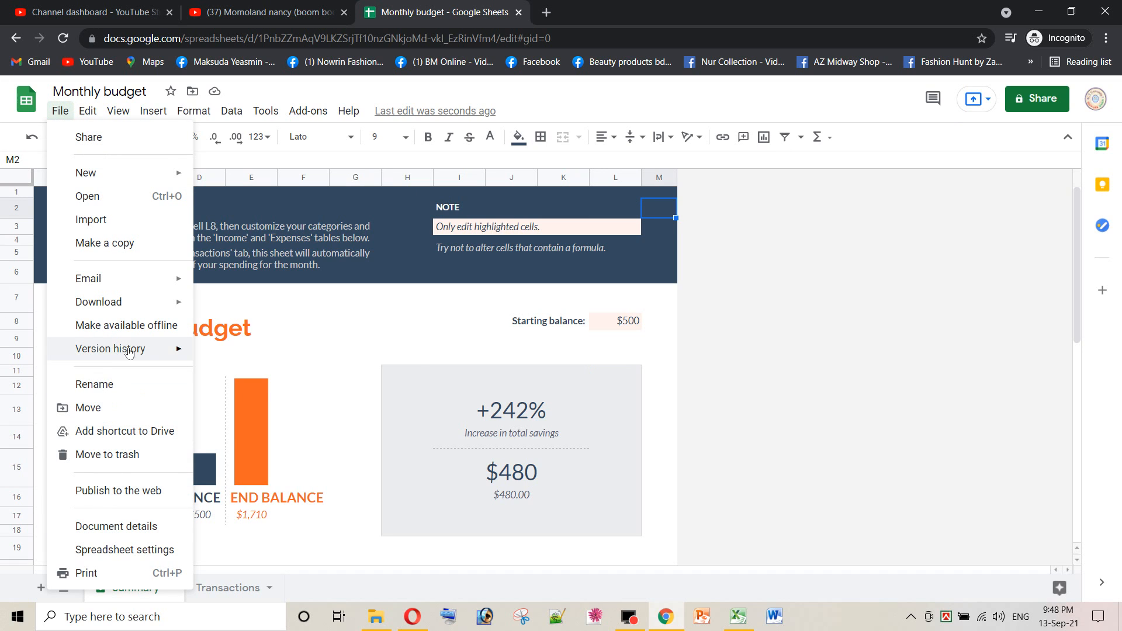
mouse_move(166, 311)
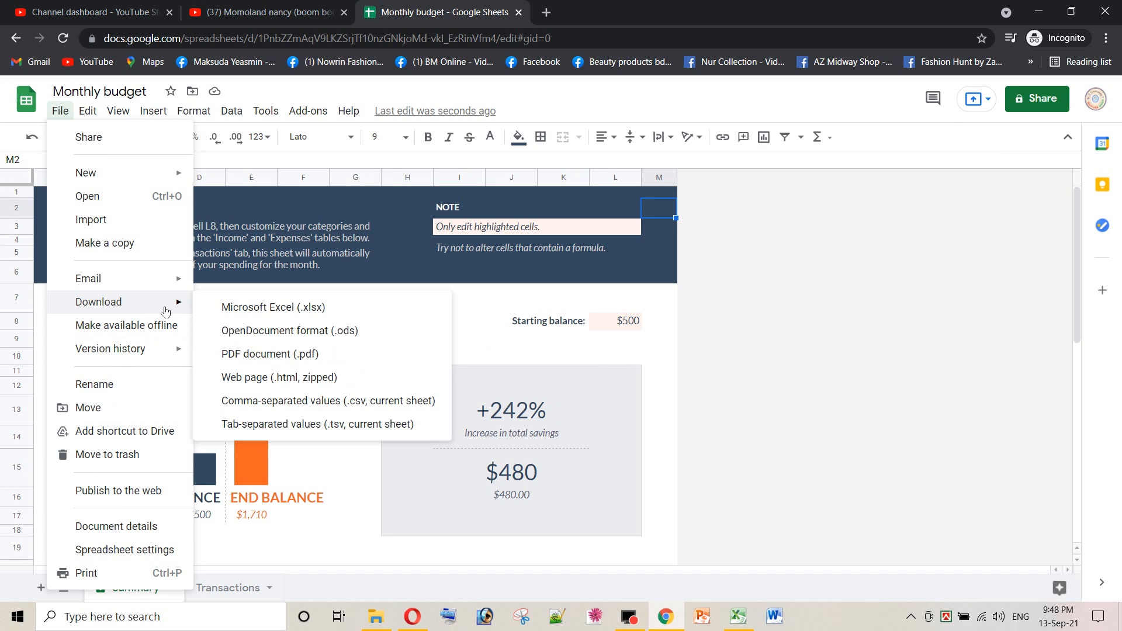
left_click(298, 308)
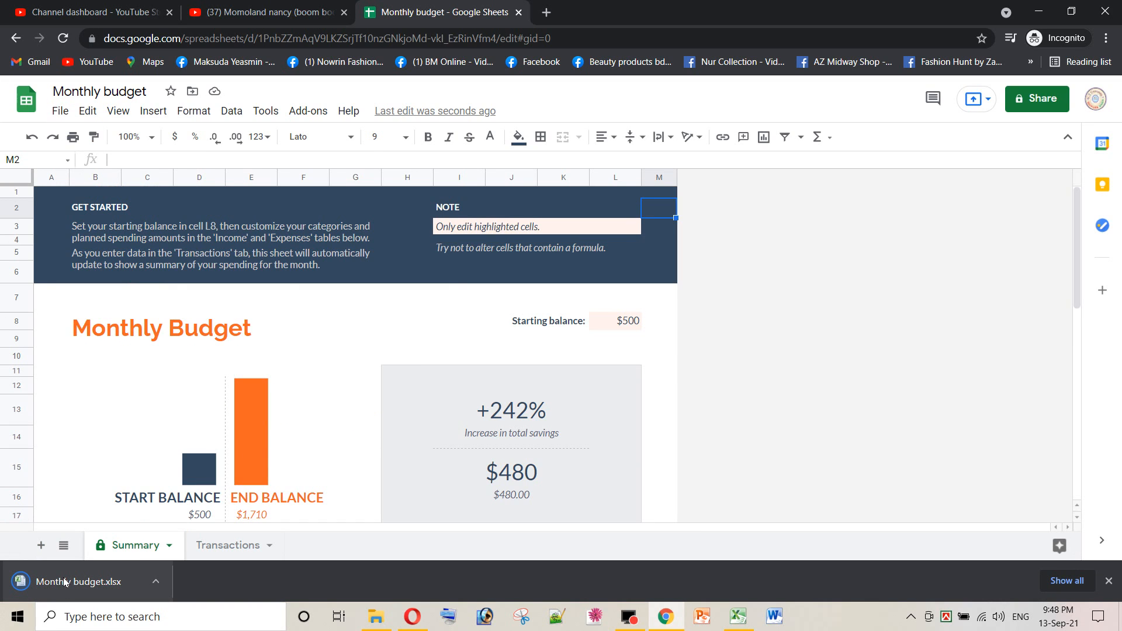
left_click(112, 584)
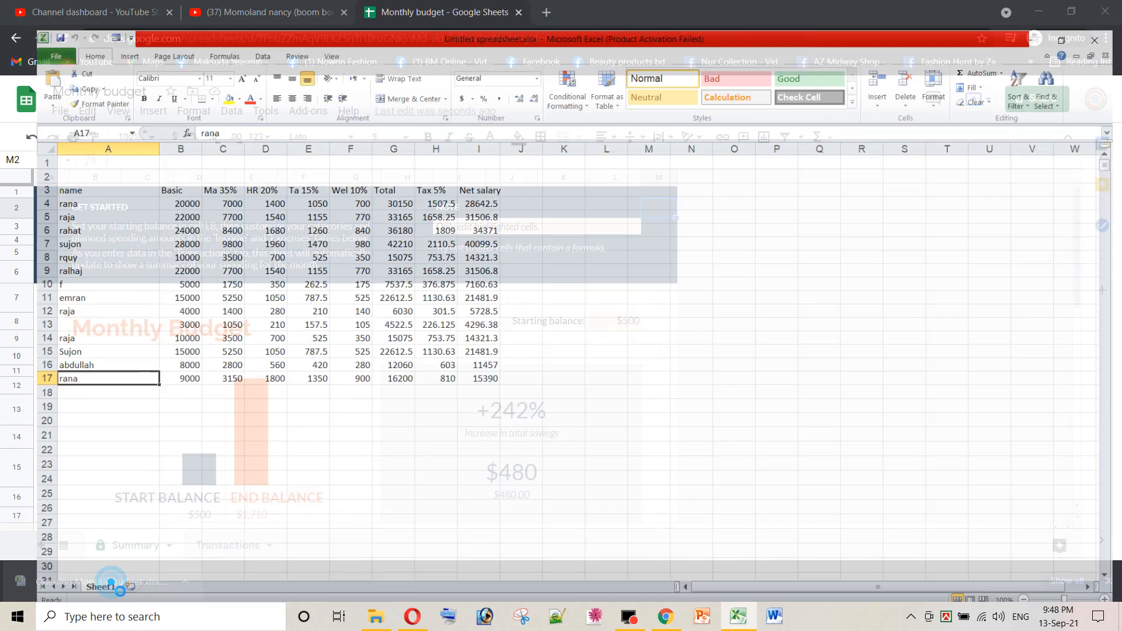